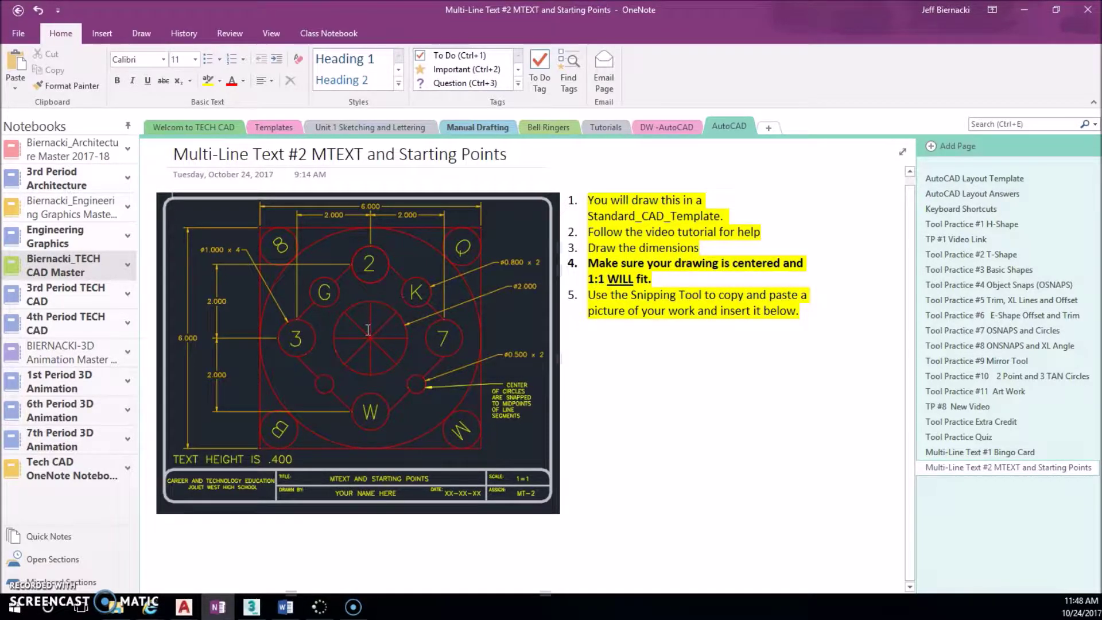
- Switch from OneNote to AutoCAD with the STANDARD CAD TEMPLATE drawing active
left_click(199, 300)
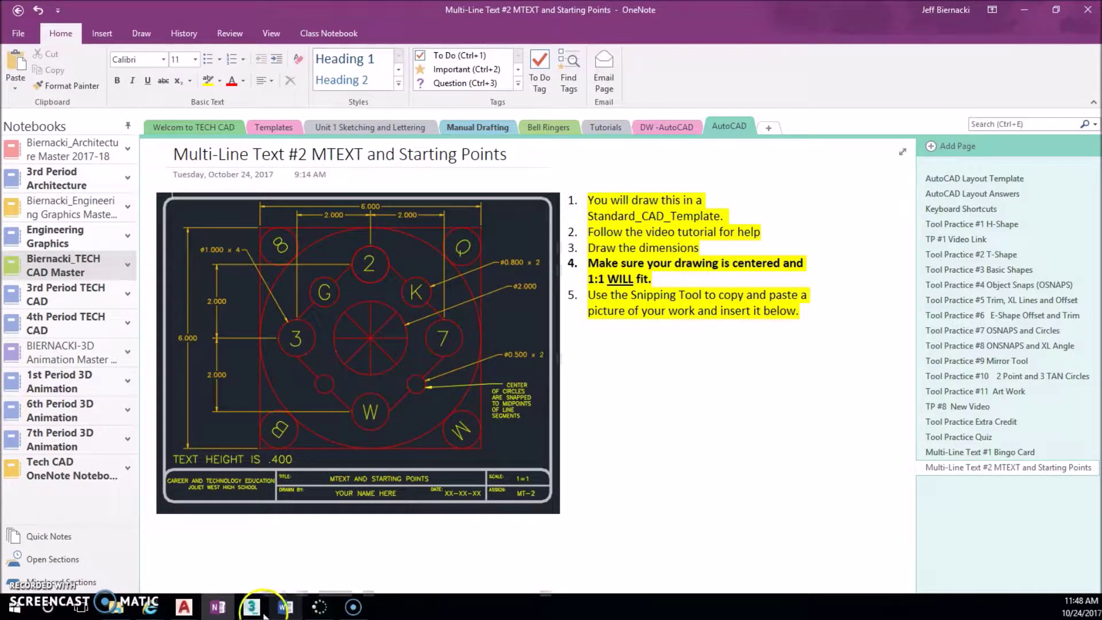
mouse_move(185, 608)
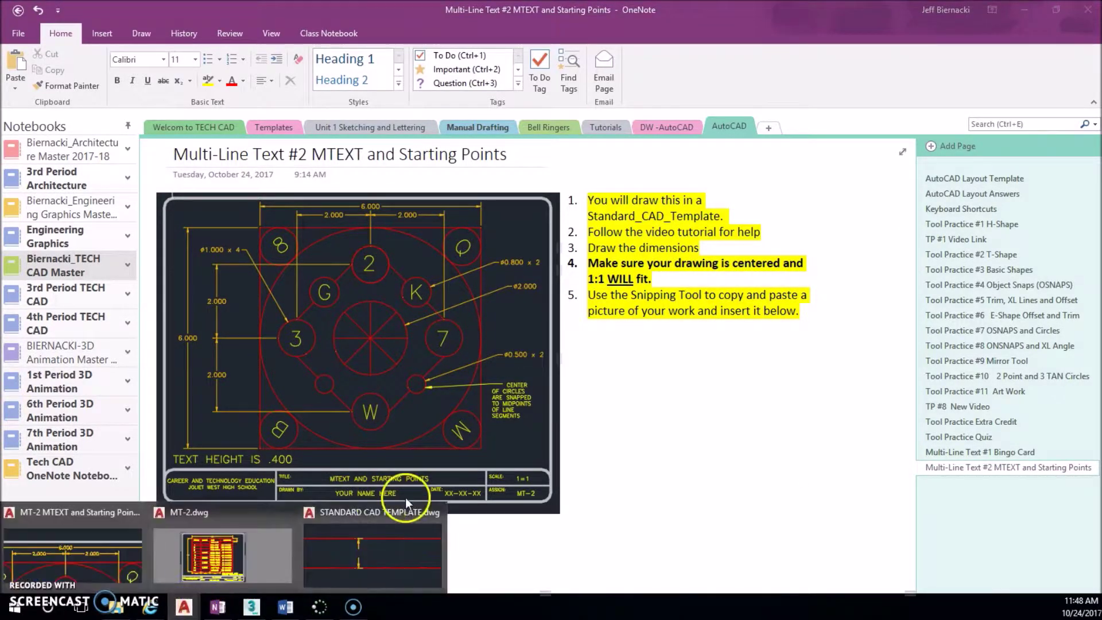
left_click(381, 546)
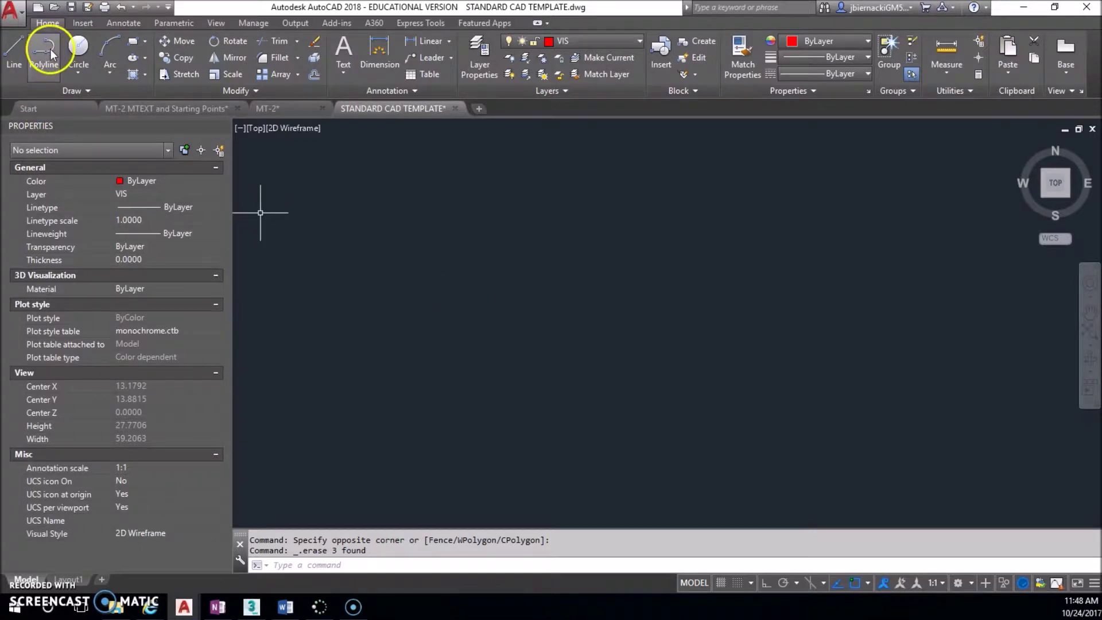
left_click(86, 8)
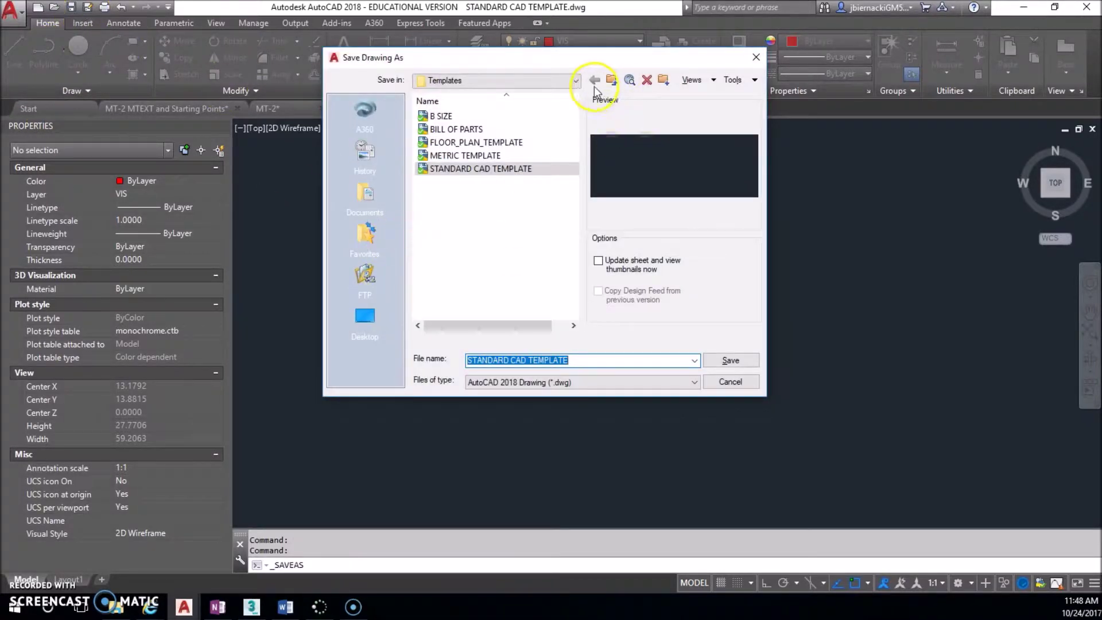
left_click(575, 81)
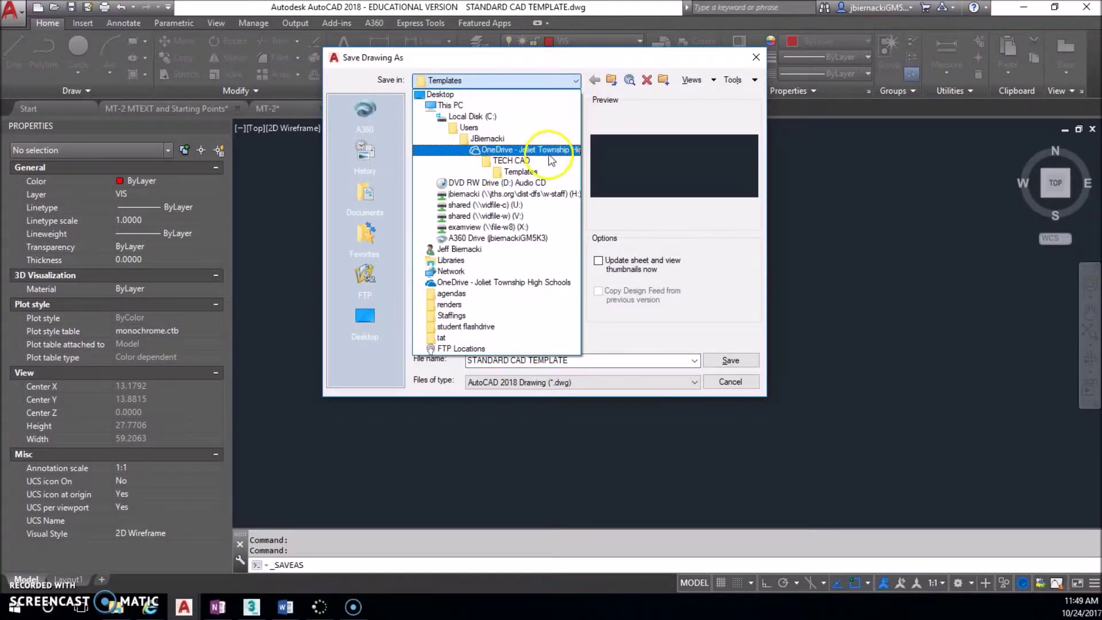
left_click(549, 161)
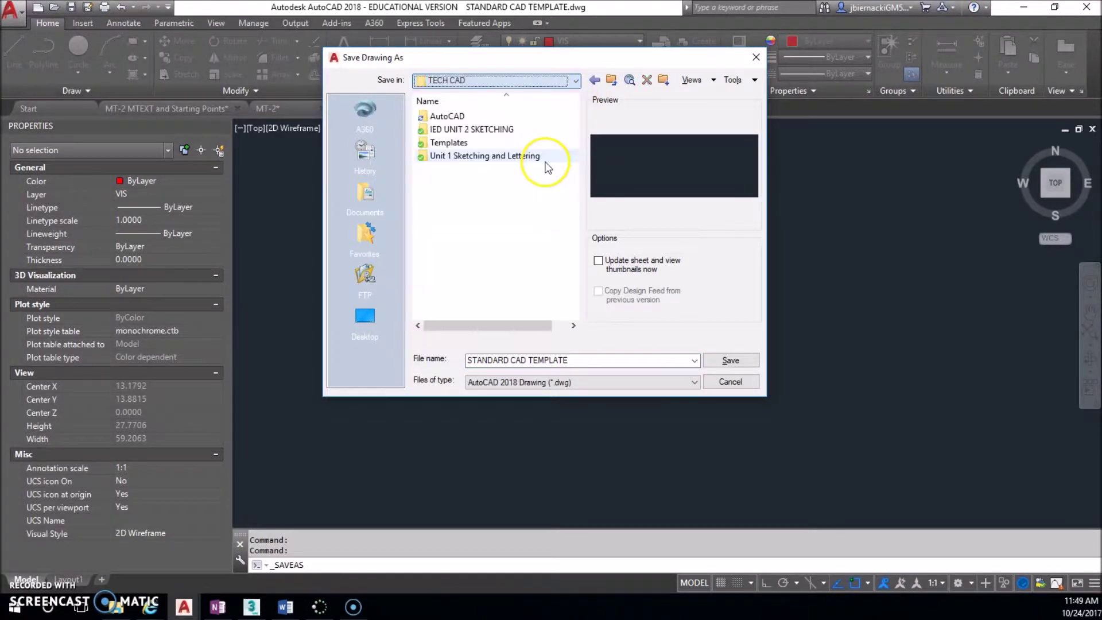
left_click(576, 82)
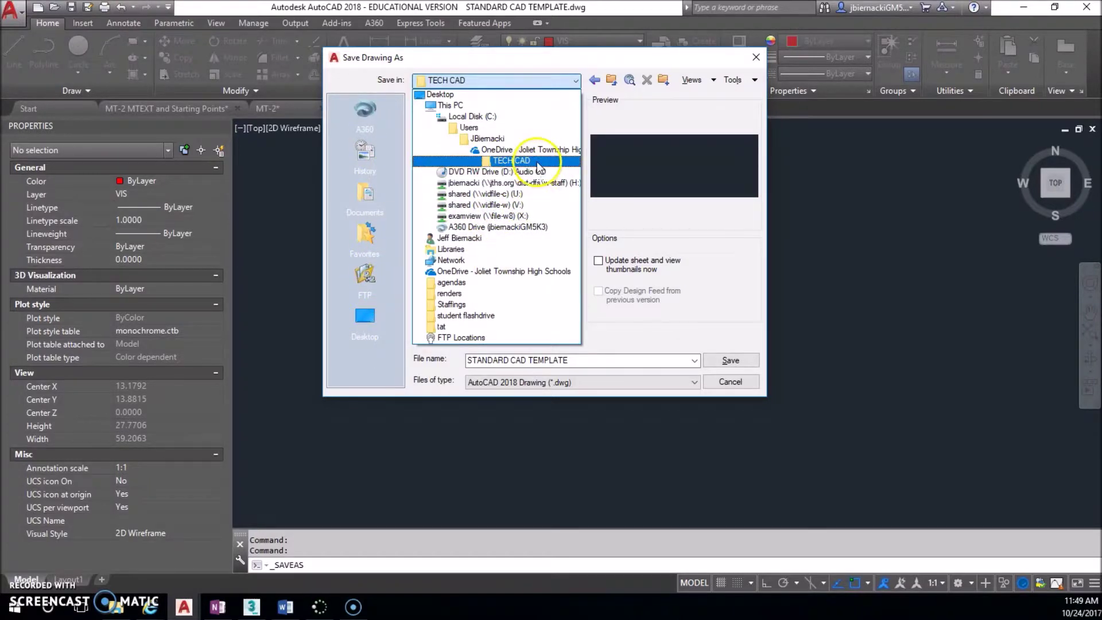
left_click(512, 160)
left_click(732, 382)
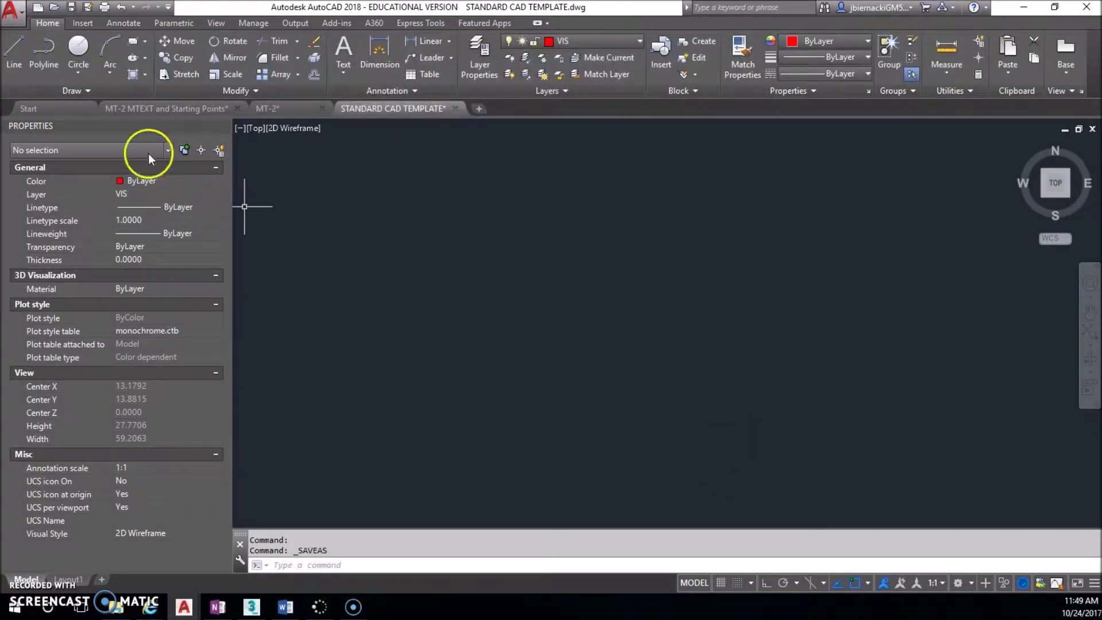
- Check the assignment drawing on the Multi-Line Text #2 page in OneNote and return to AutoCAD
mouse_move(303, 112)
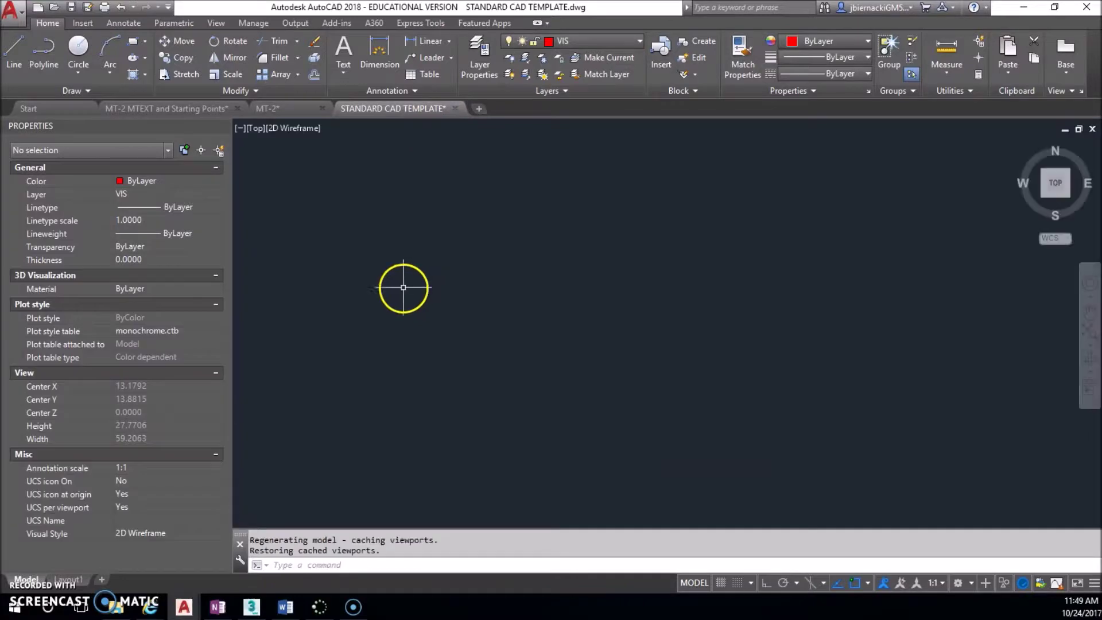
left_click(218, 607)
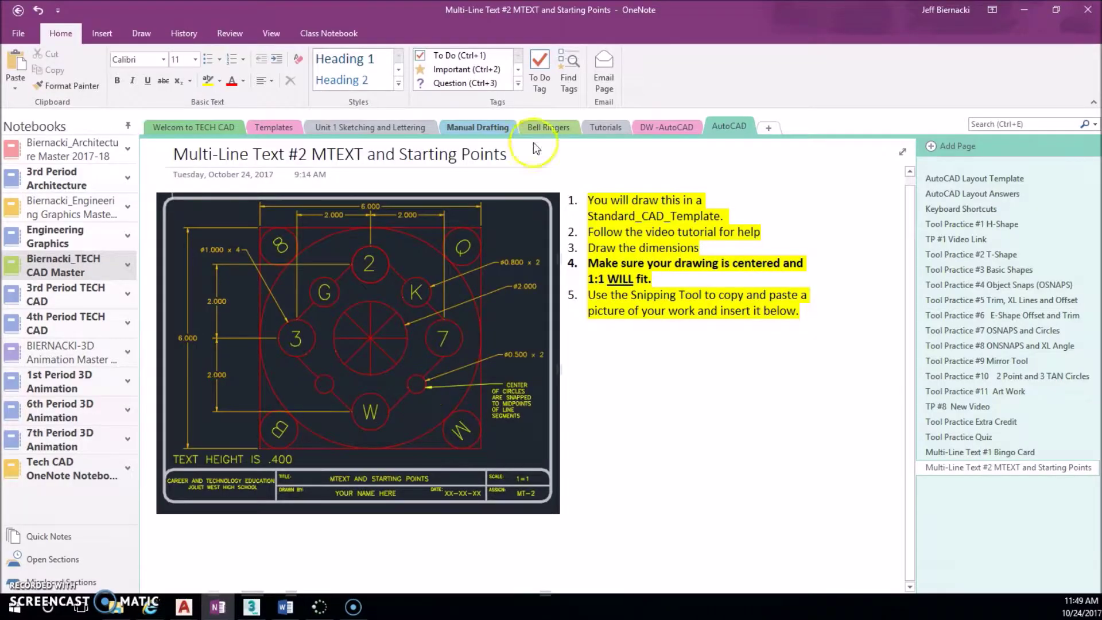
double_click(686, 11)
key("alt+Tab")
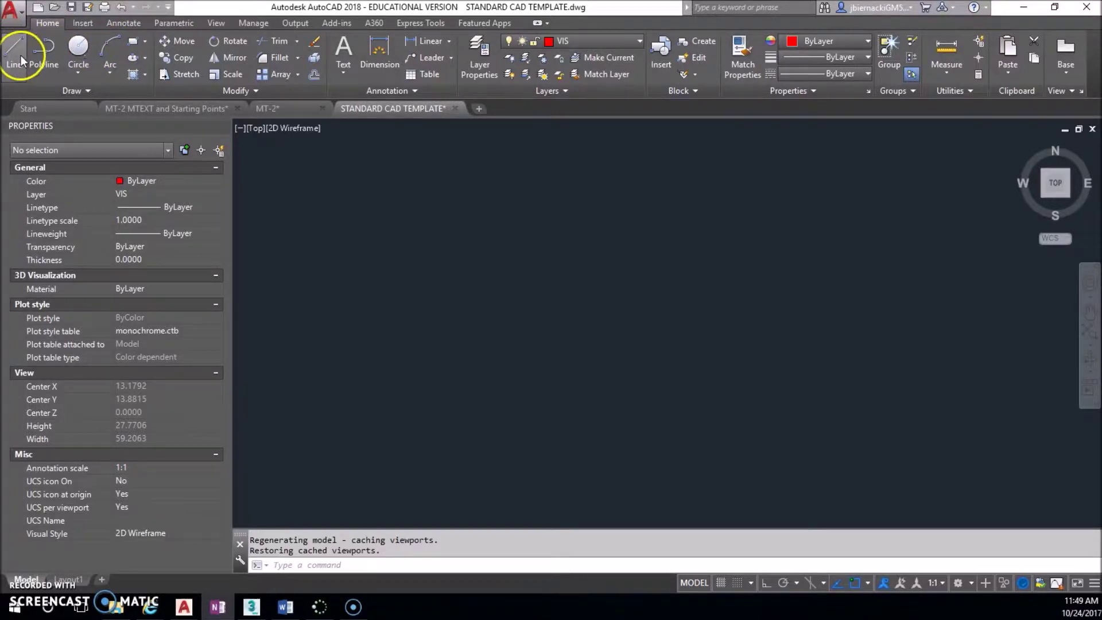
- With Ortho on, draw the square's top edge 6 units long and its right edge 6 units downward
left_click(763, 582)
left_click(14, 50)
left_click(507, 198)
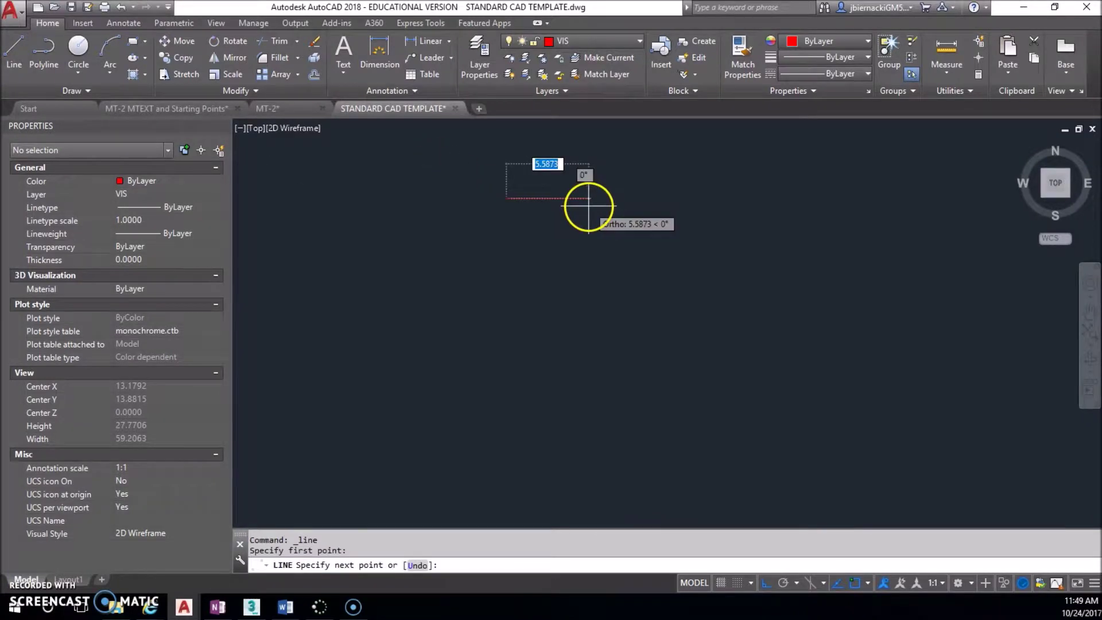
type("6")
key("Return")
type("6")
key("Return")
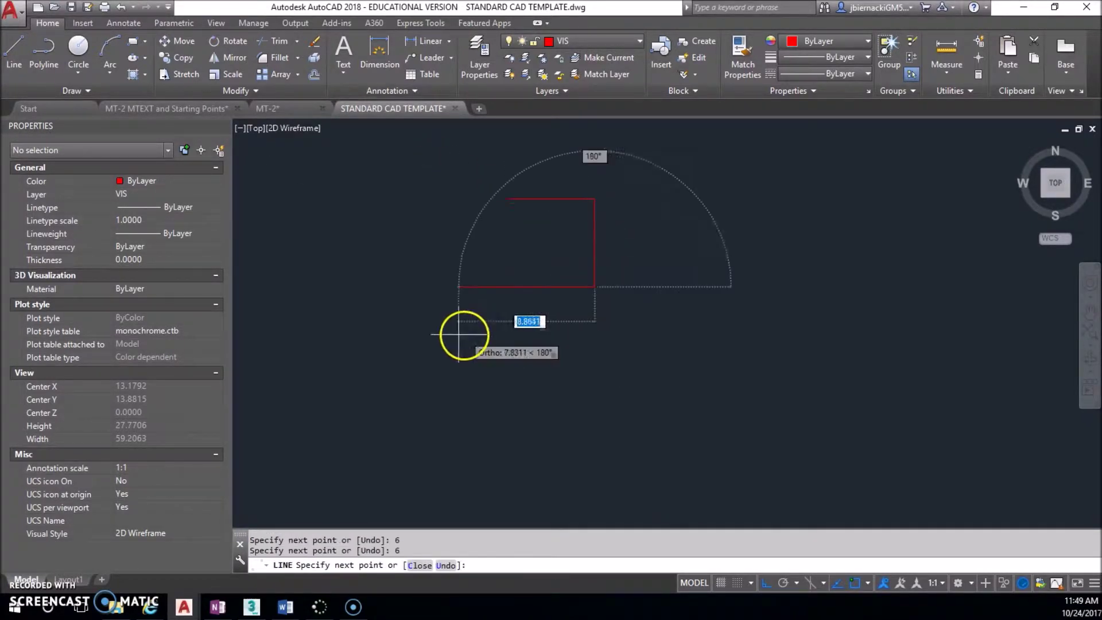
key("Return")
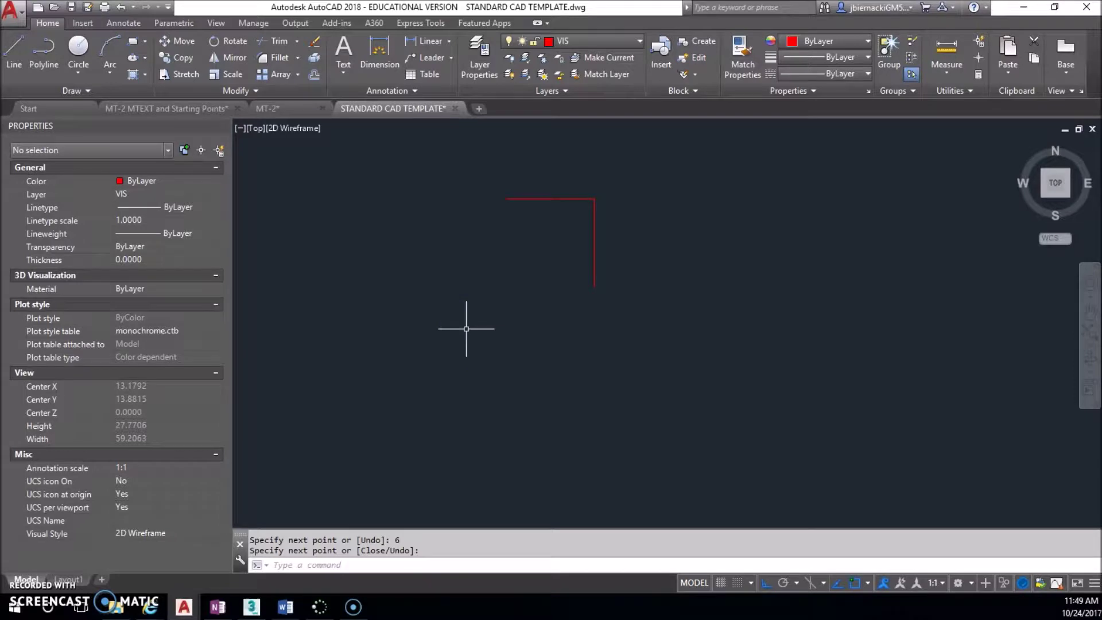
- Complete the square with bottom and left edge lines from the lower right corner to the start of the top edge
key("Return")
left_click(594, 287)
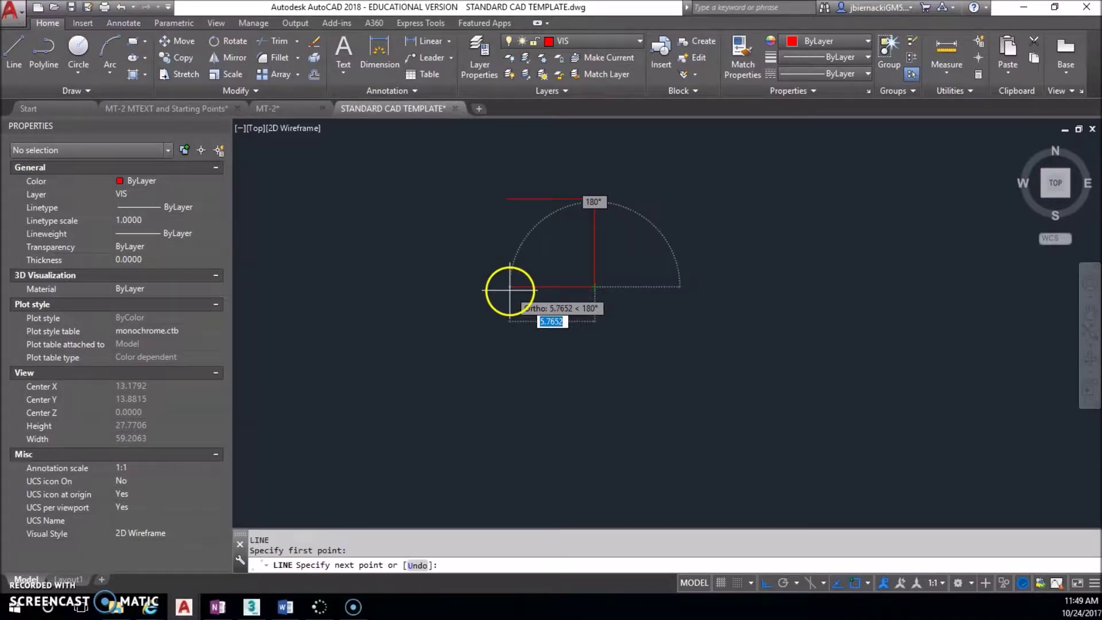
left_click(506, 287)
left_click(505, 199)
key("Return")
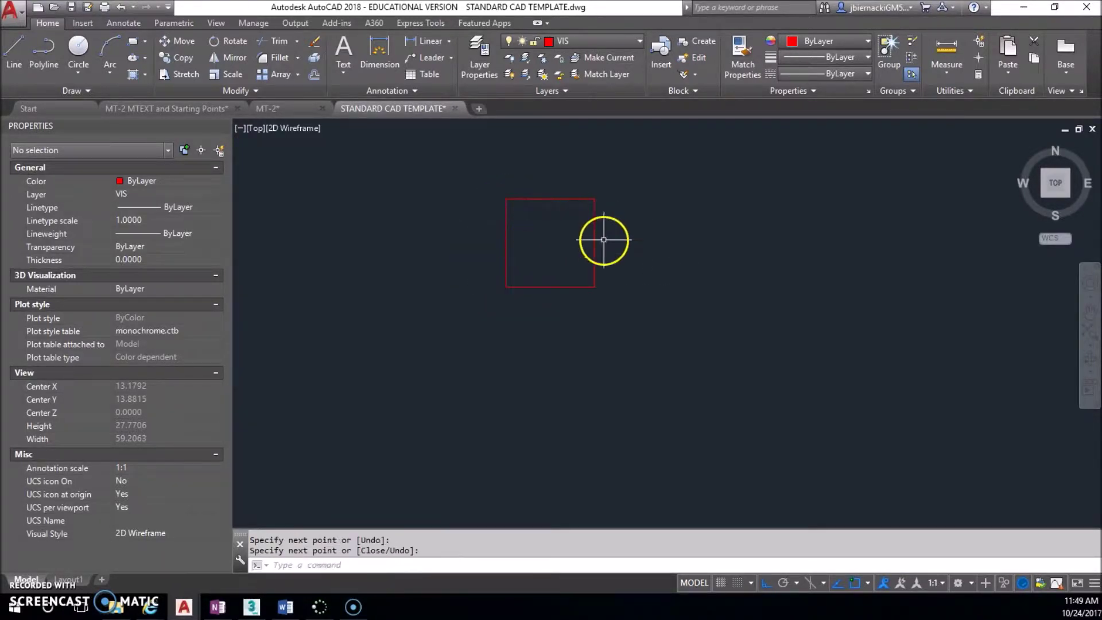
- Draw a vertical centre line from the midpoint of the square's top edge to the midpoint of its bottom edge
scroll(540, 244, "up", 2)
middle_click_drag(539, 244, 458, 364)
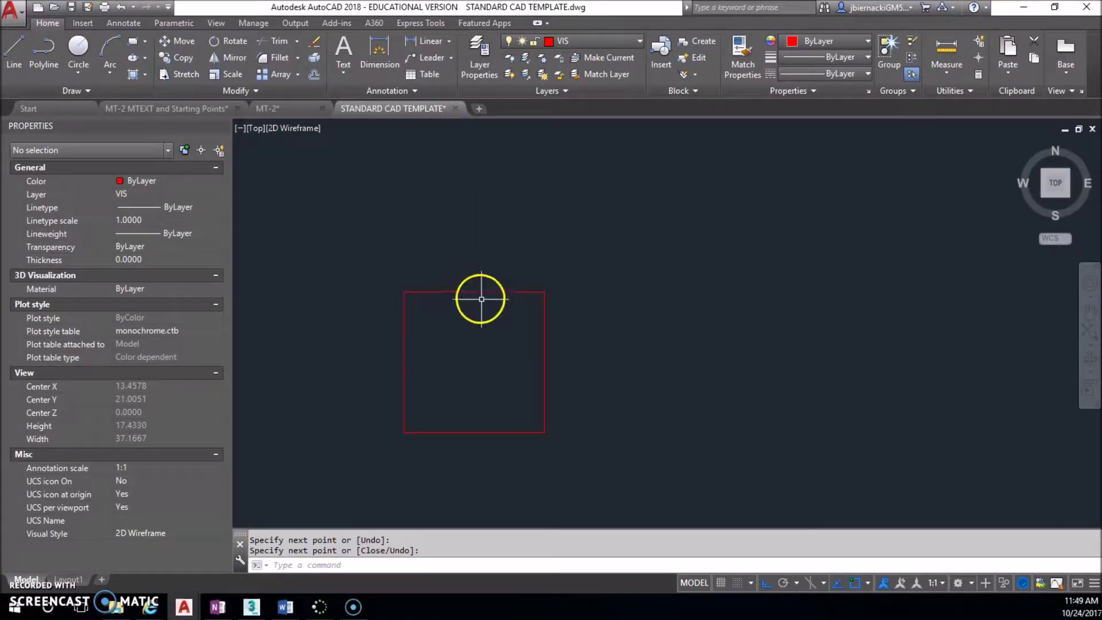
type("L")
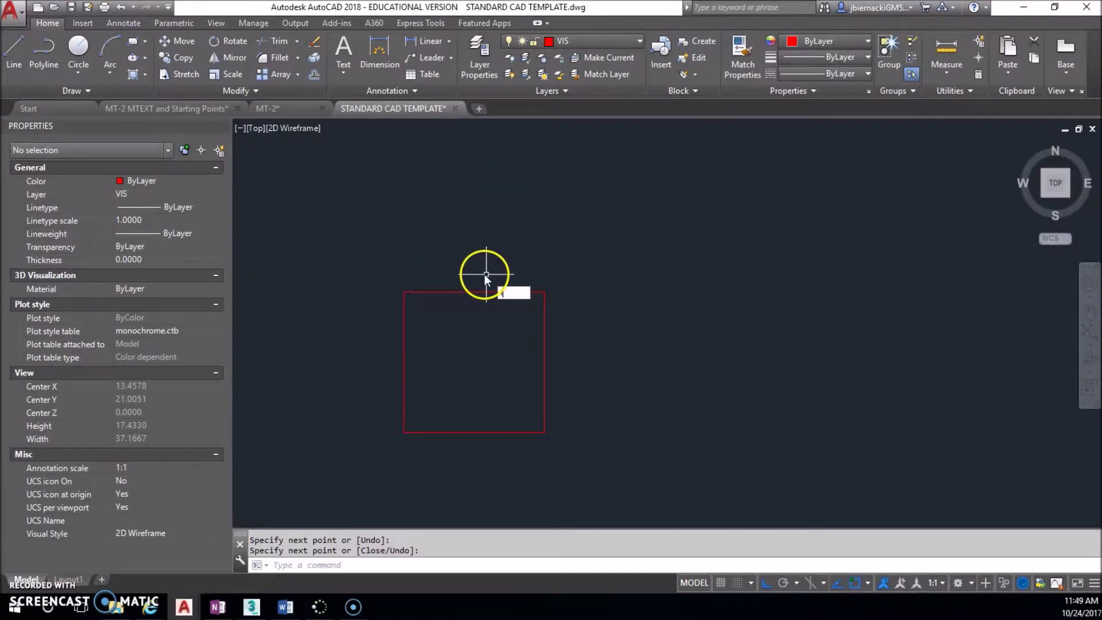
key("Return")
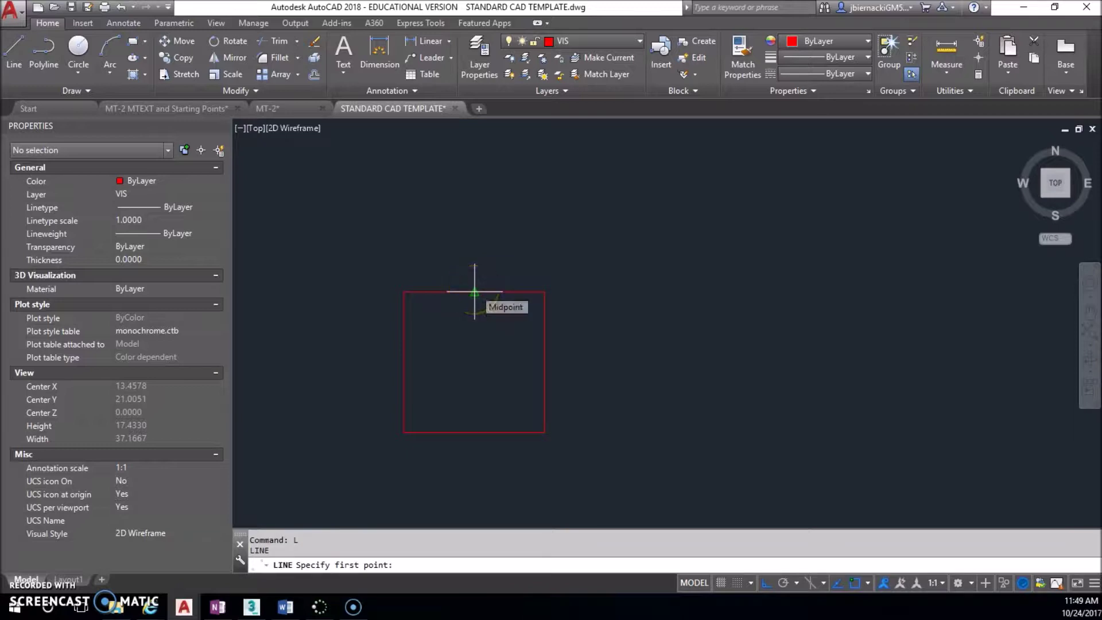
left_click(869, 583)
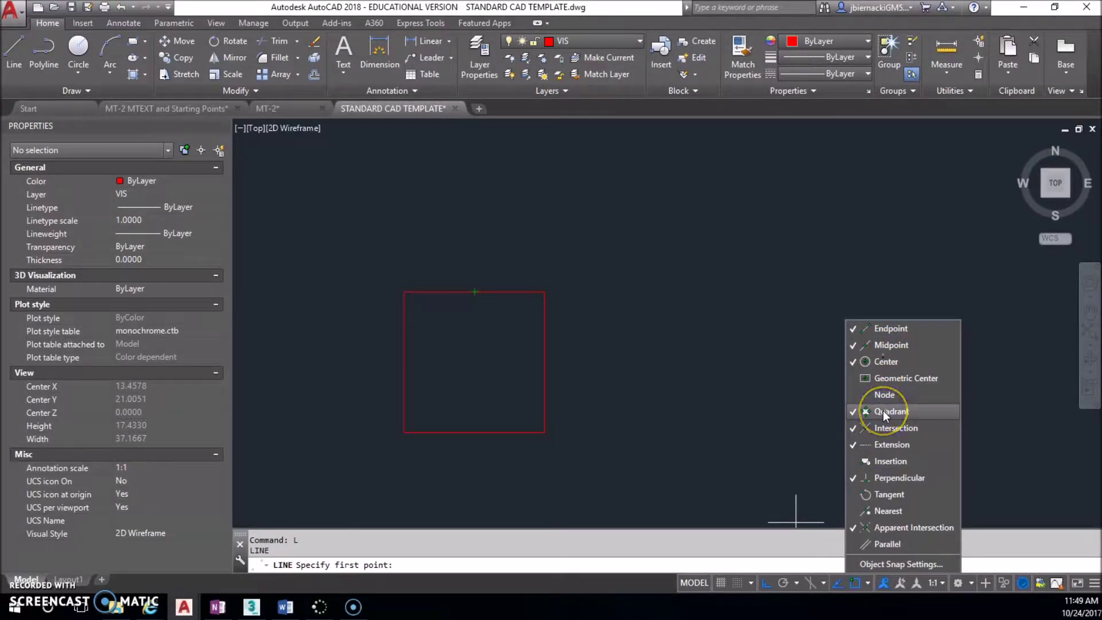
left_click(574, 310)
left_click(474, 292)
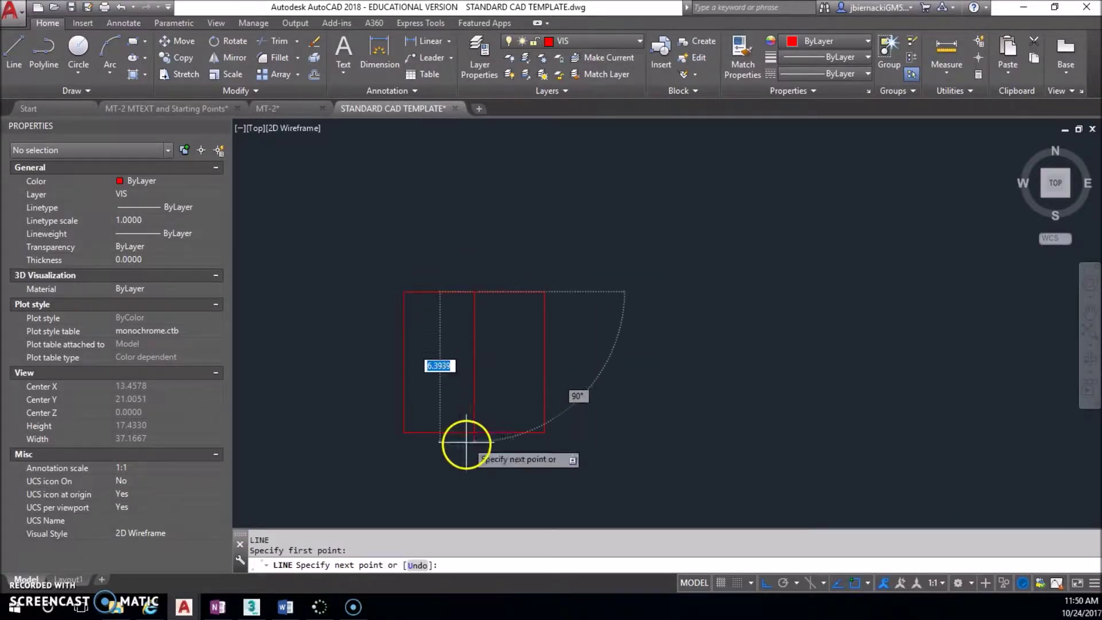
left_click(474, 432)
key("Return")
- Draw a horizontal centre line between the midpoints of the square's right and left edges
key("Return")
left_click(544, 362)
left_click(404, 362)
key("Return")
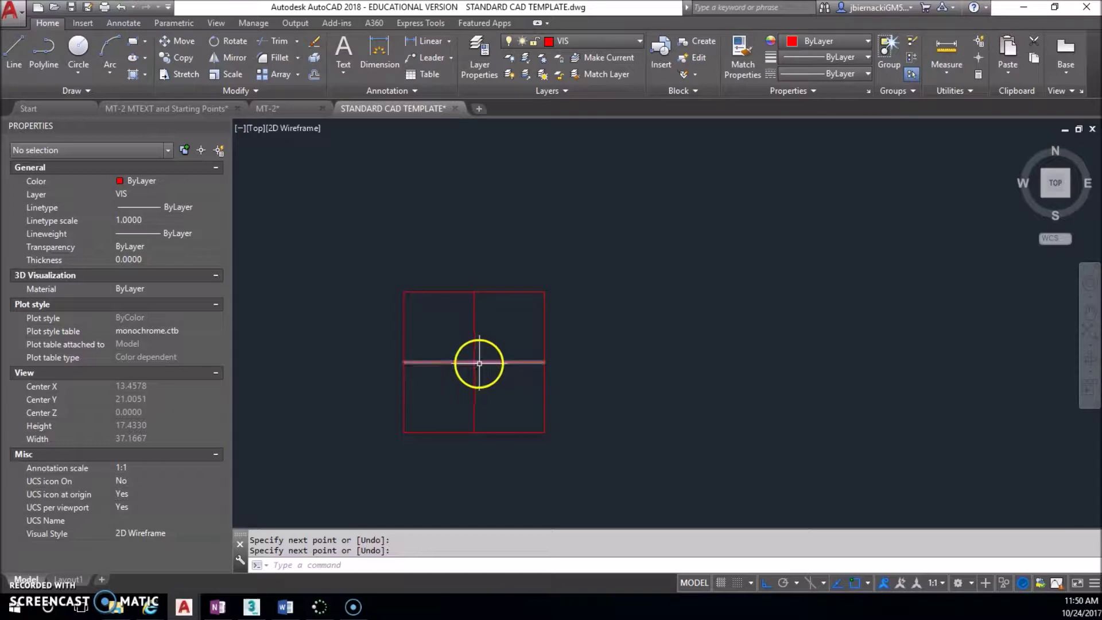
- Draw a circle of diameter 2 centred on the intersection of the two centre lines
scroll(476, 364, "up", 2)
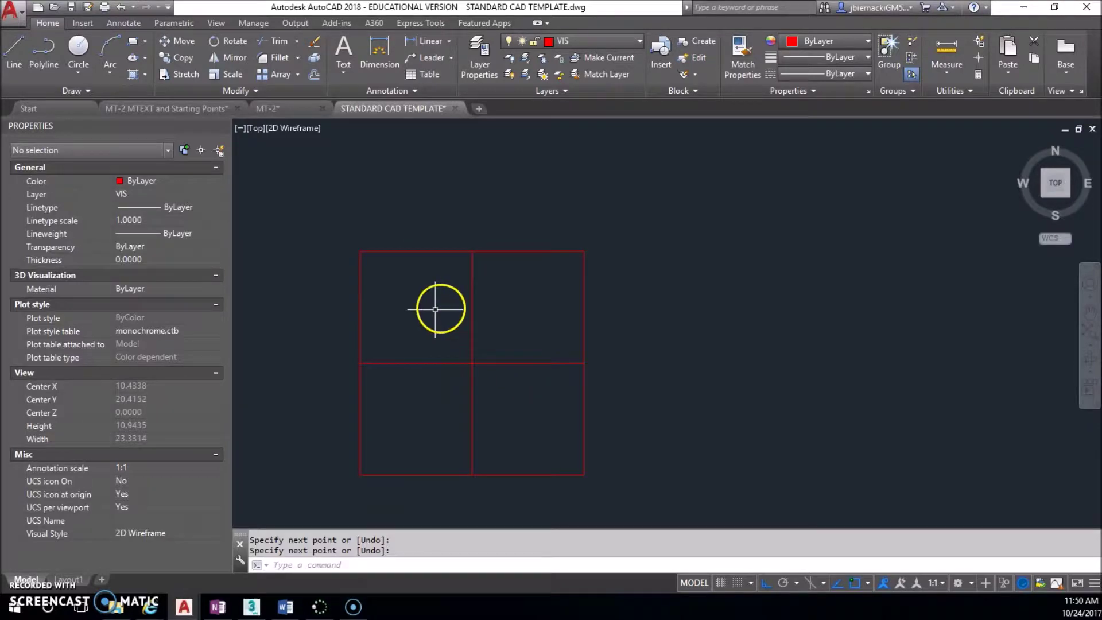
left_click(86, 74)
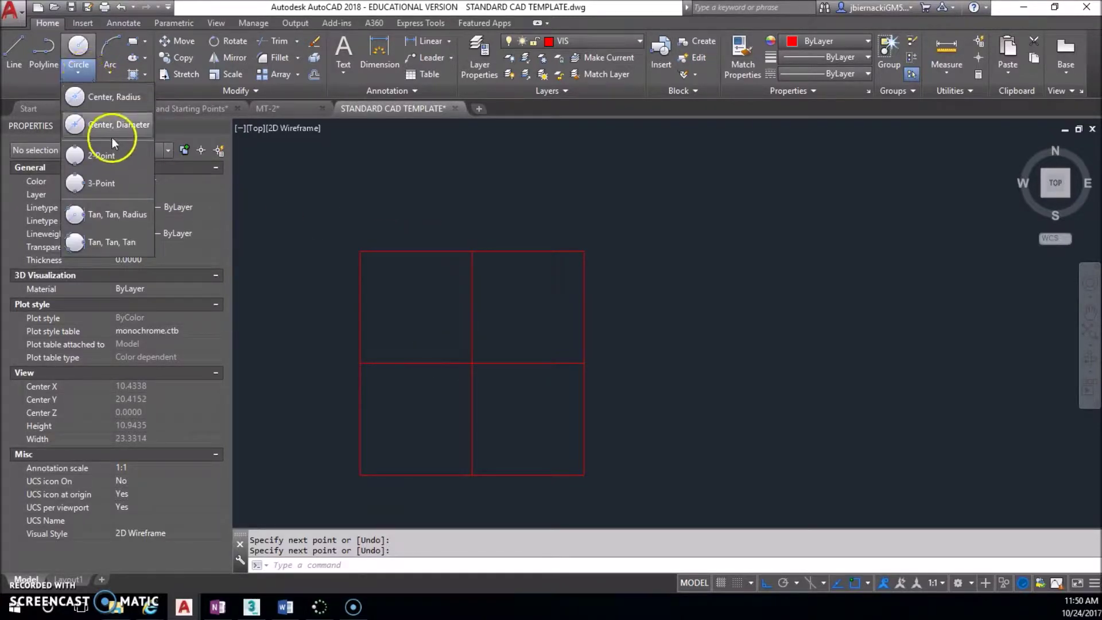
left_click(472, 363)
type("2")
key("Return")
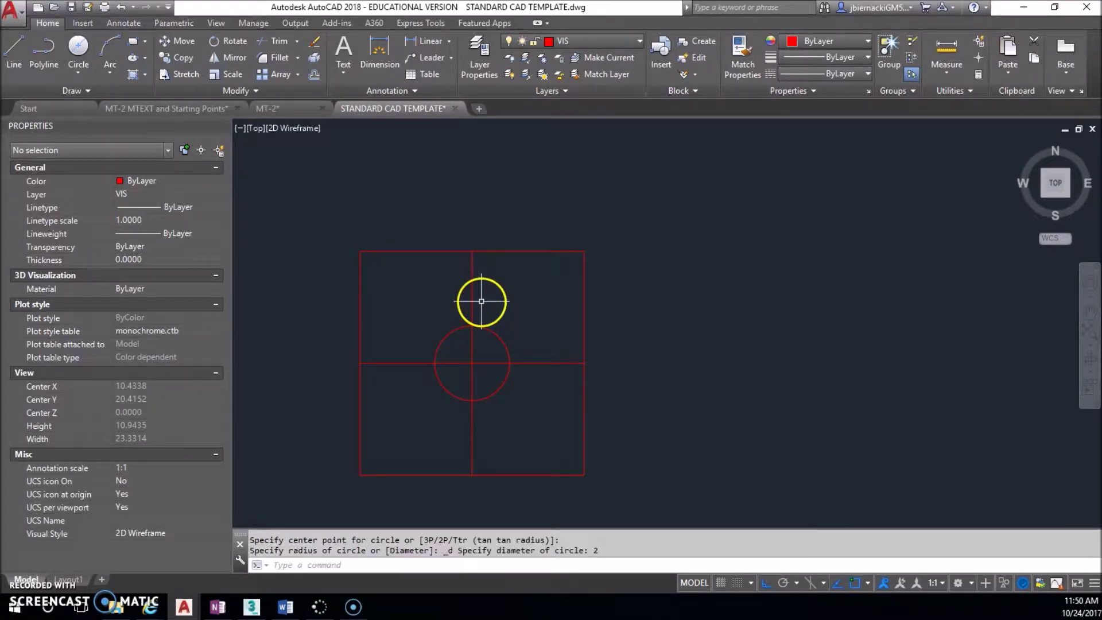
- Offset the vertical centre line 2 units to both the left and the right
type("o")
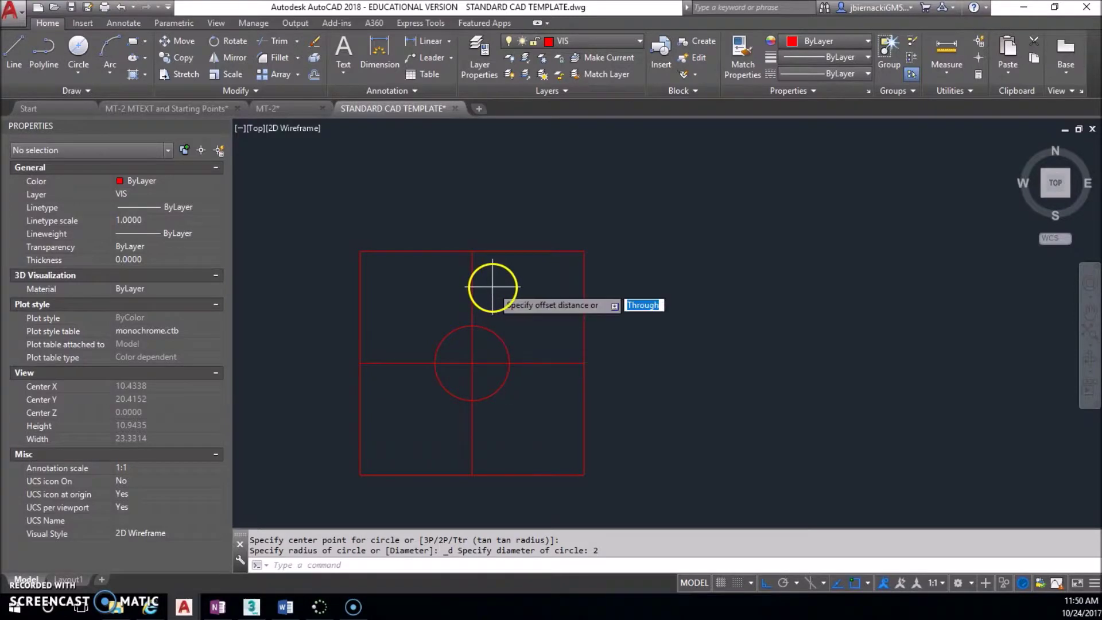
key("Return")
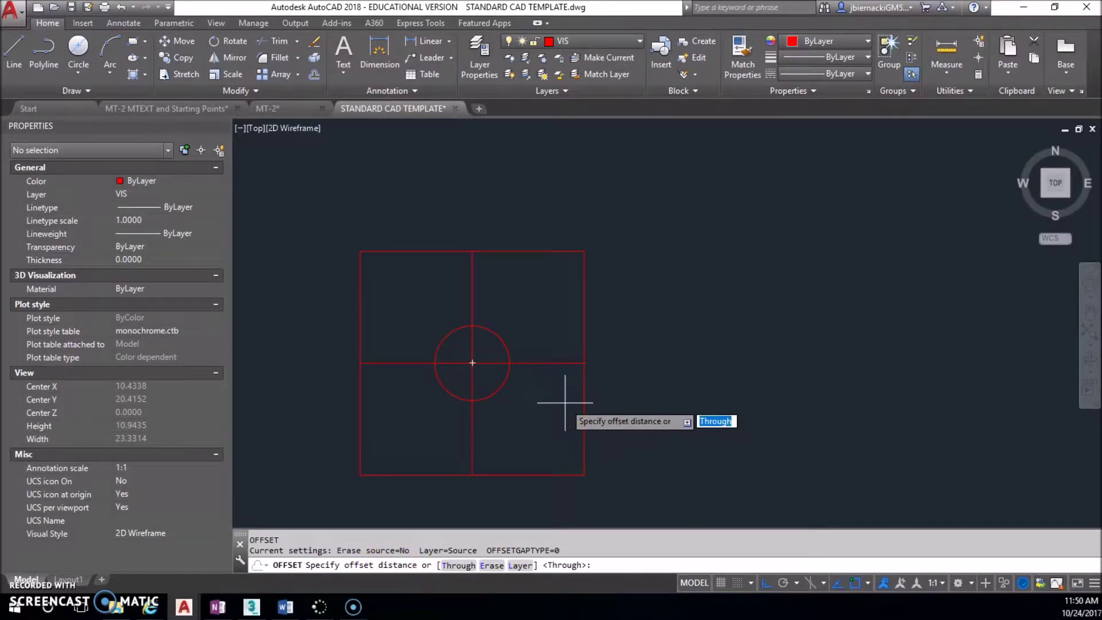
key("Return")
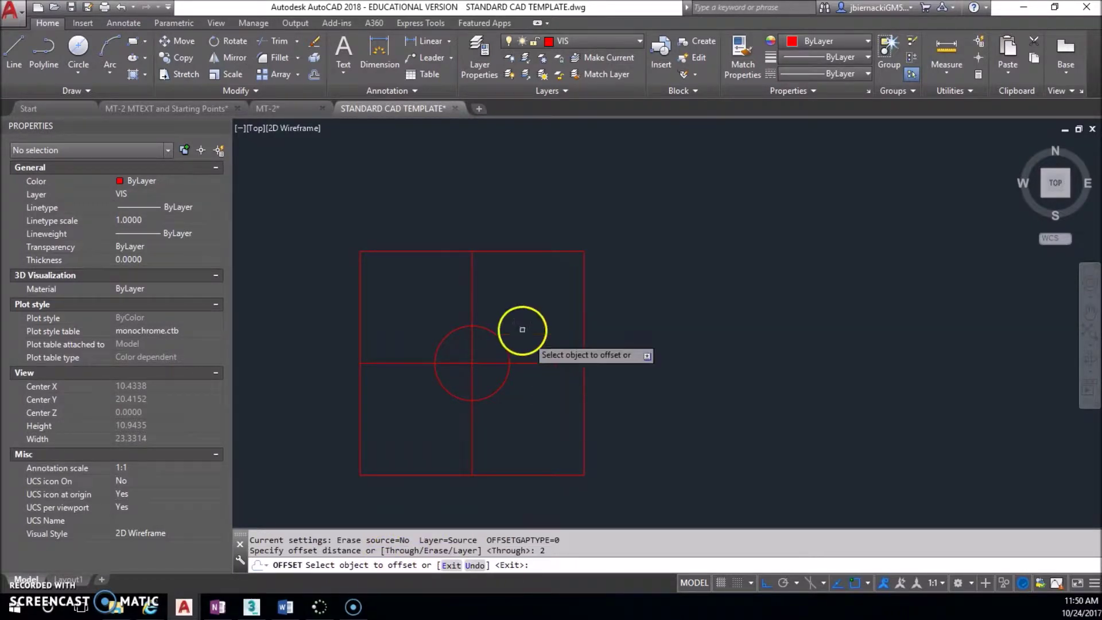
left_click(470, 286)
left_click(442, 288)
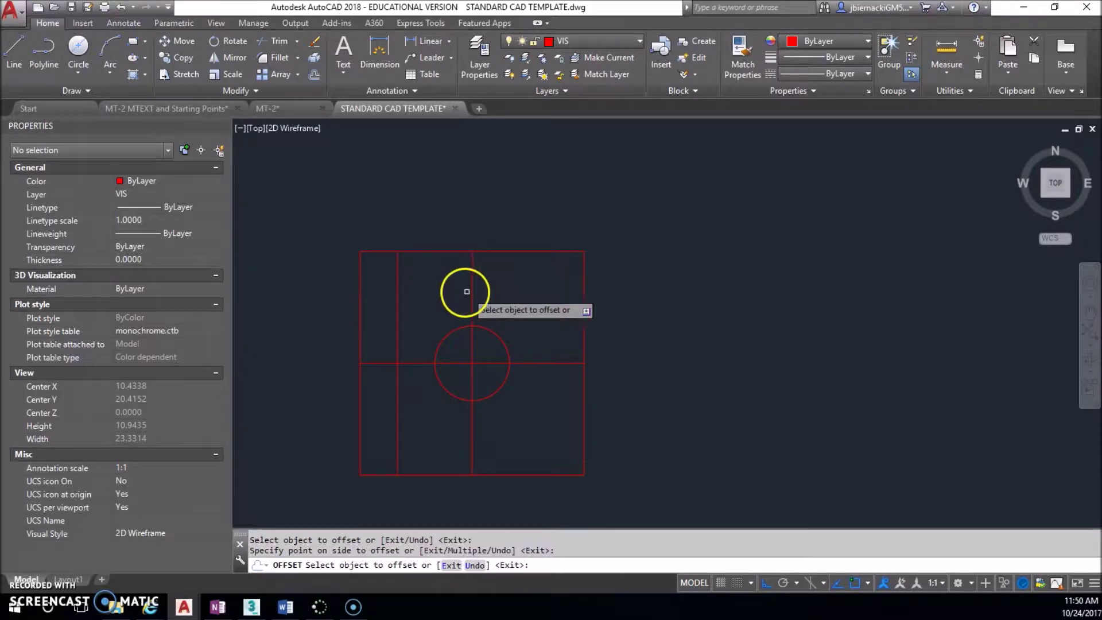
left_click(473, 287)
left_click(497, 287)
- Offset the horizontal centre line 2 units both above and below
left_click(536, 363)
left_click(529, 329)
left_click(533, 363)
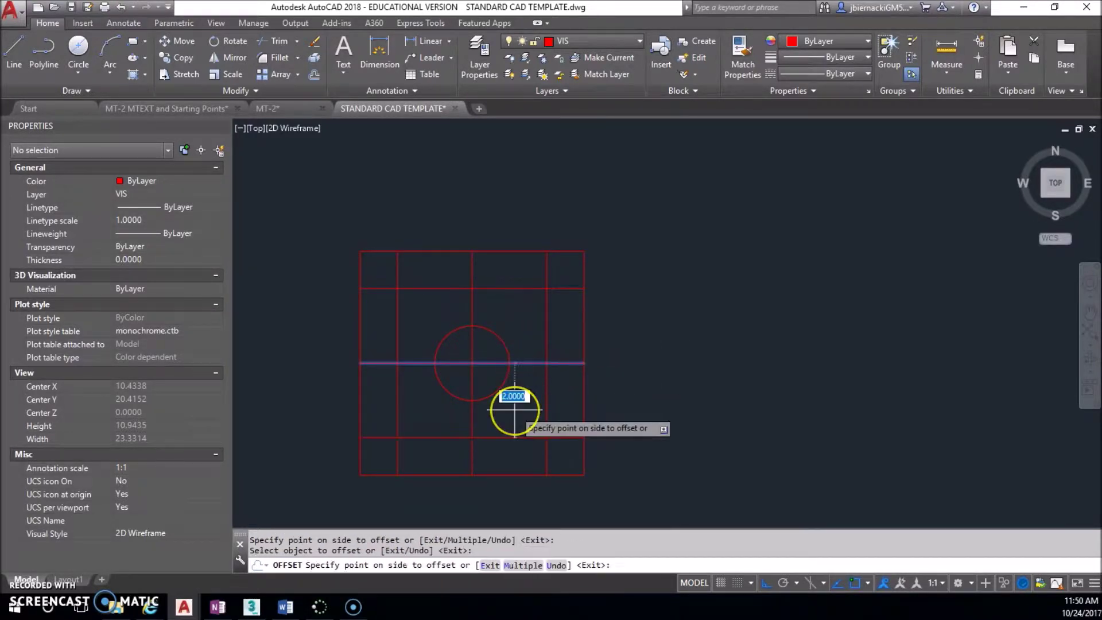
left_click(515, 409)
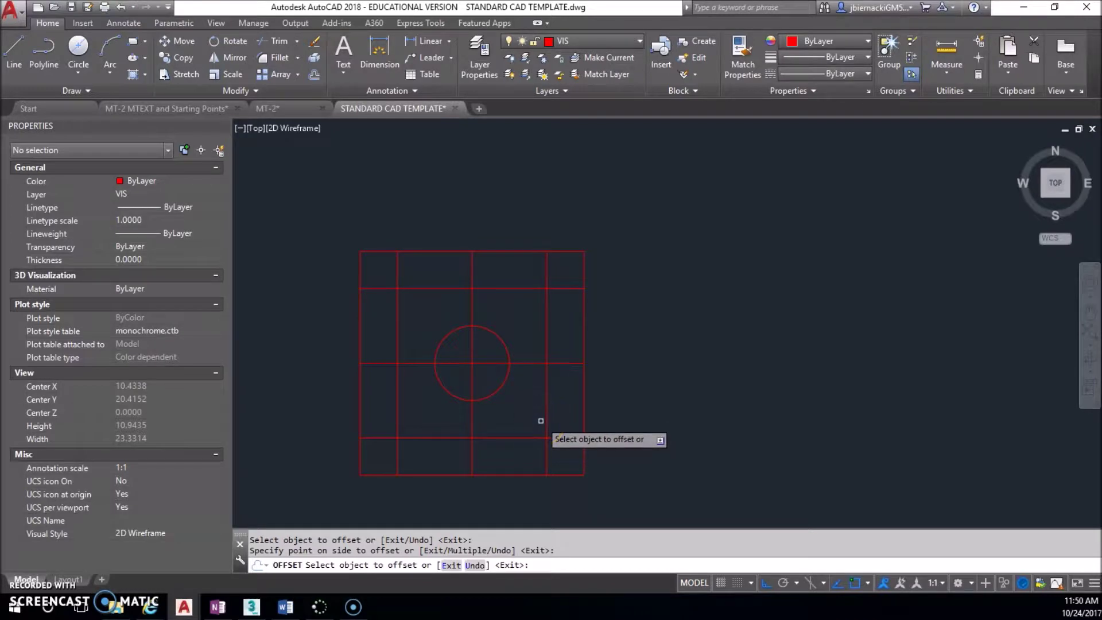
left_click(328, 314)
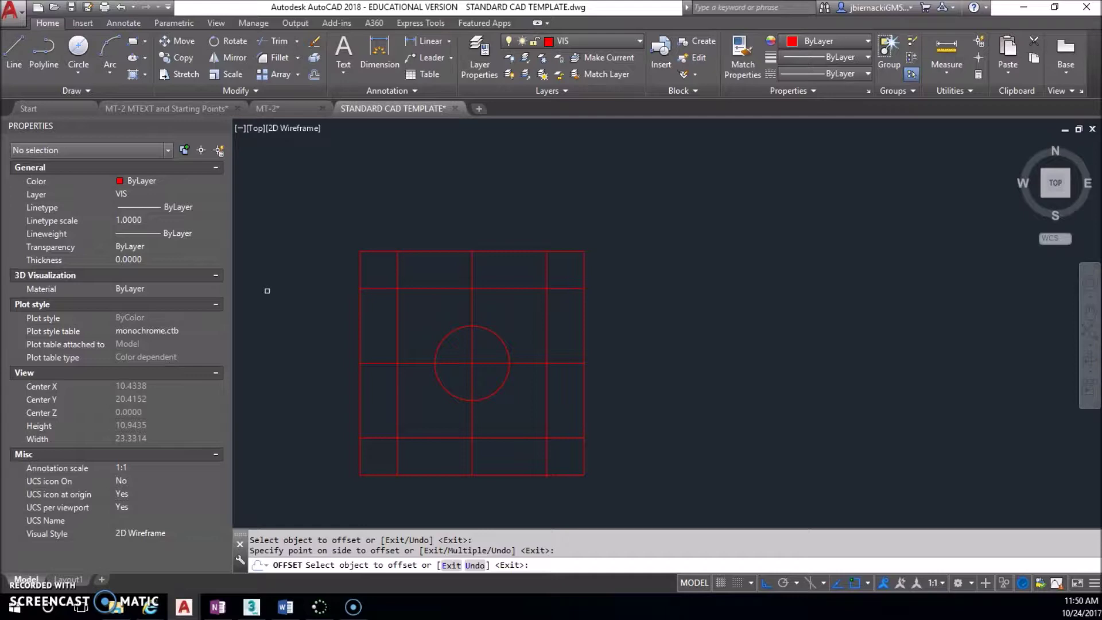
- Consult the circle layout in the OneNote assignment drawing and return to AutoCAD
key("alt+Tab")
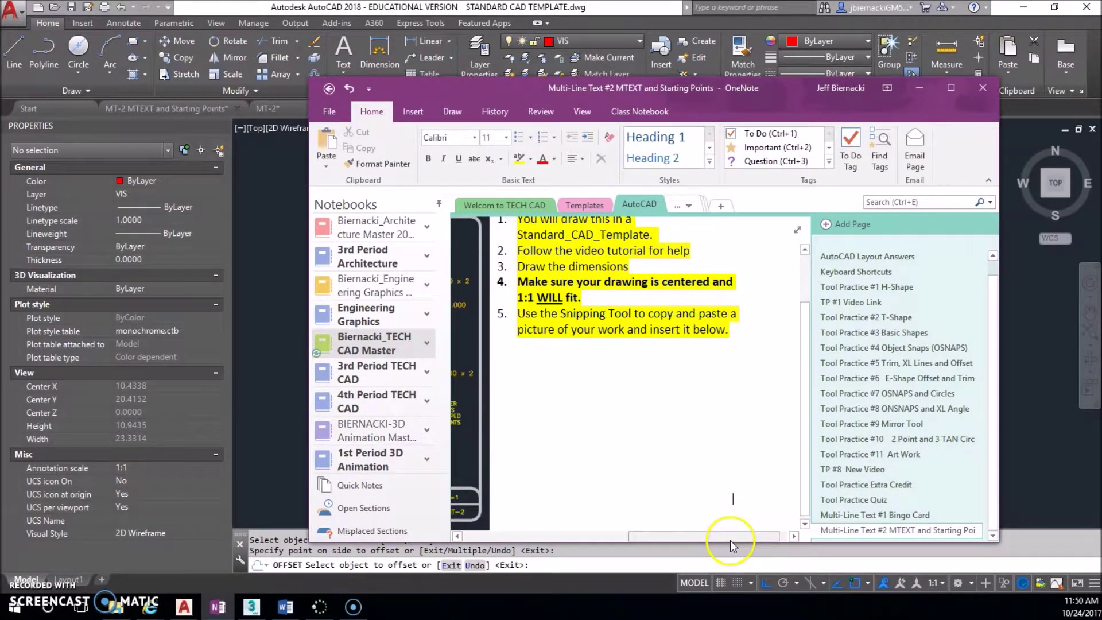
key("ctrl+v")
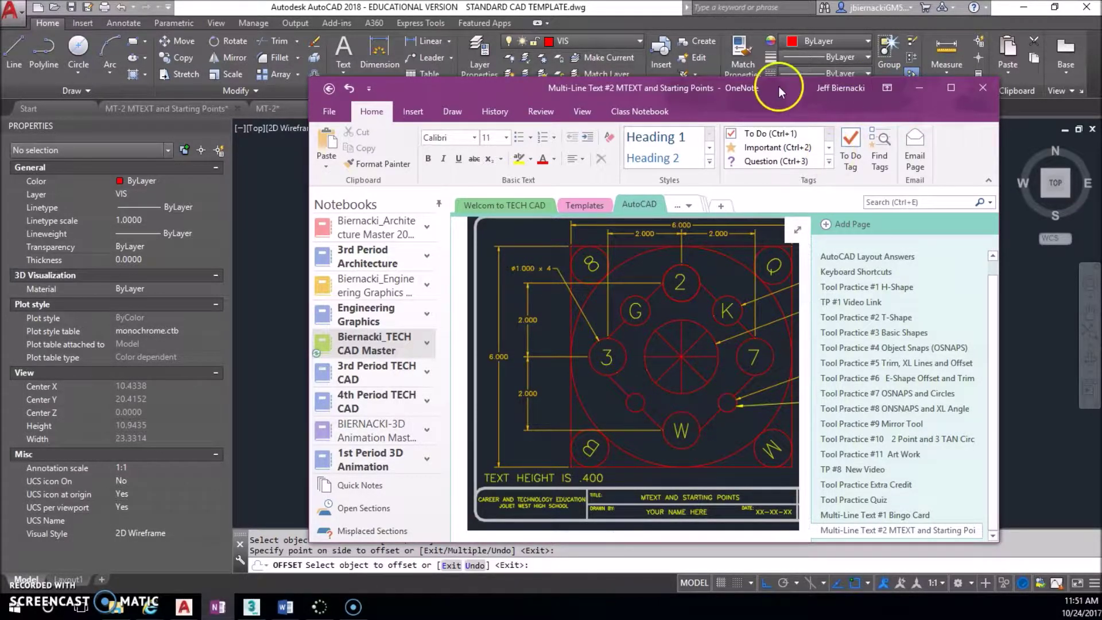
left_click(918, 88)
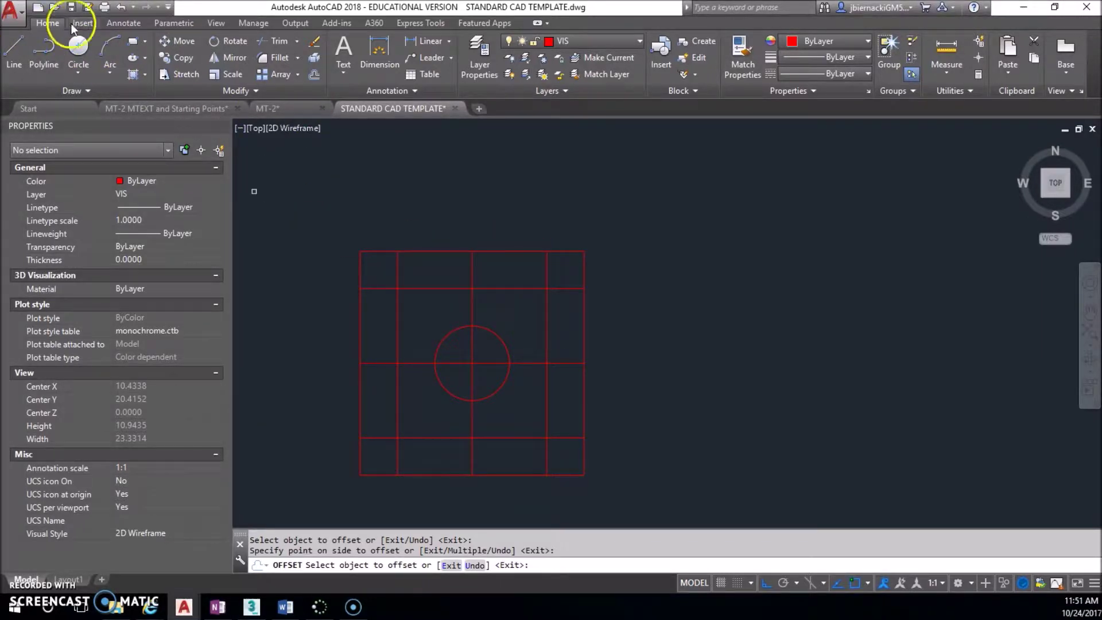
- Draw a circle of diameter 1 centred where the vertical centre line meets the upper offset line
left_click(78, 44)
left_click(81, 72)
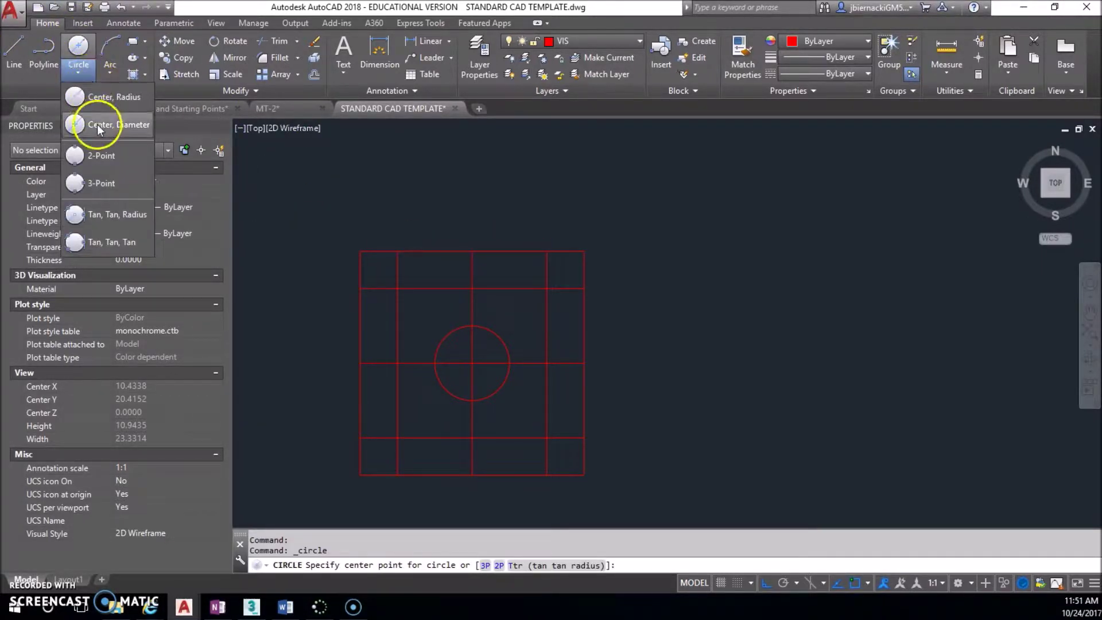
left_click(92, 124)
left_click(471, 289)
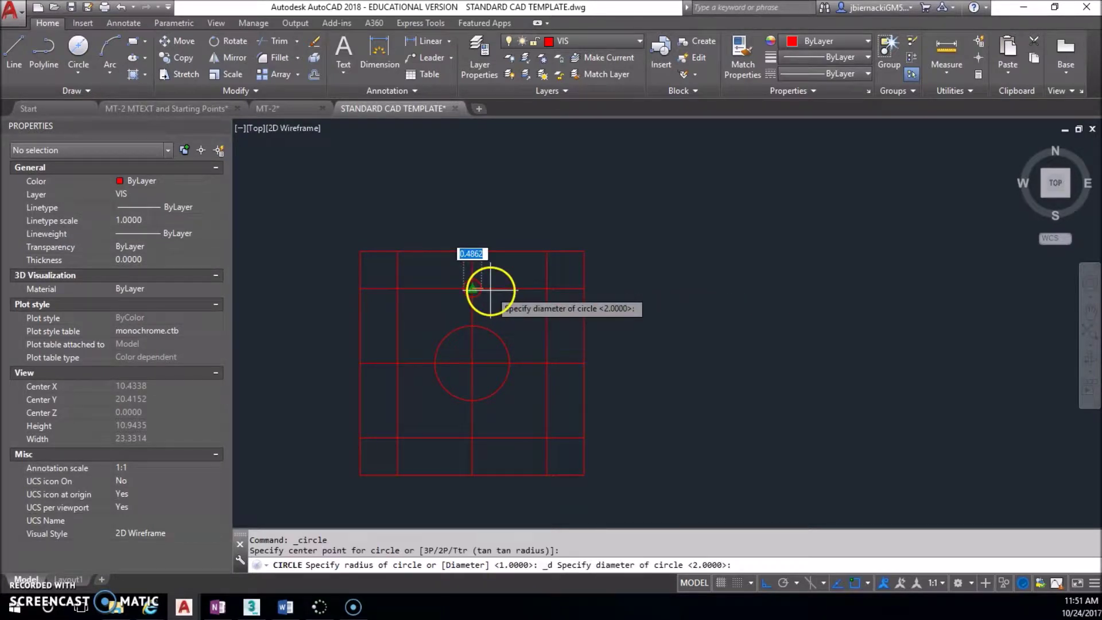
type("1")
key("Return")
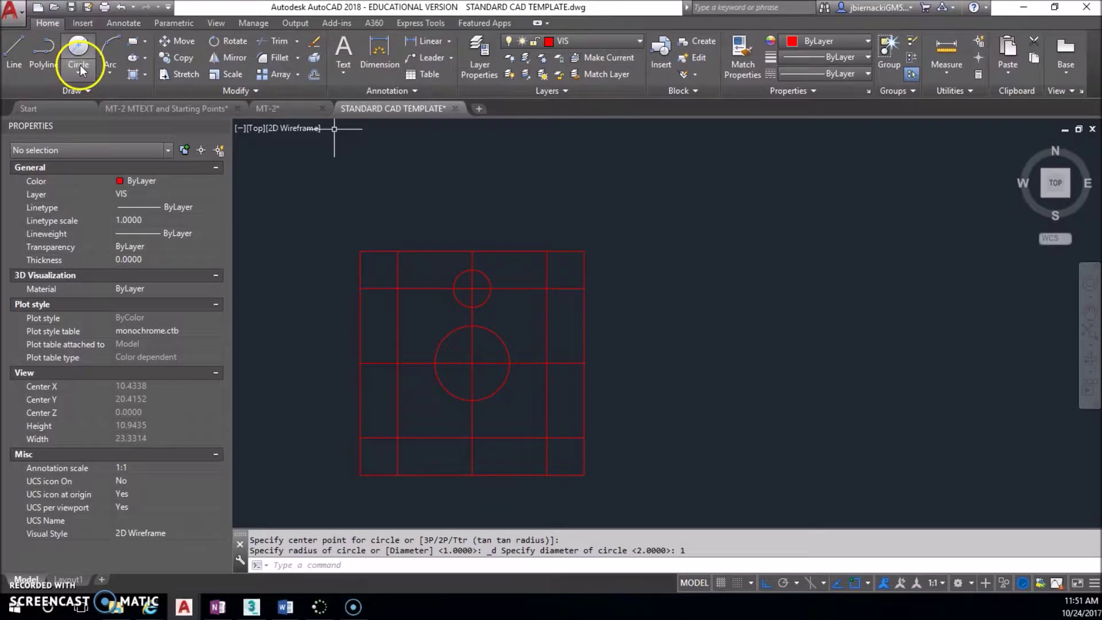
- Draw a circle of diameter 1 centred where the horizontal centre line meets the right offset line
left_click(77, 45)
left_click(547, 363)
type("1")
key("Return")
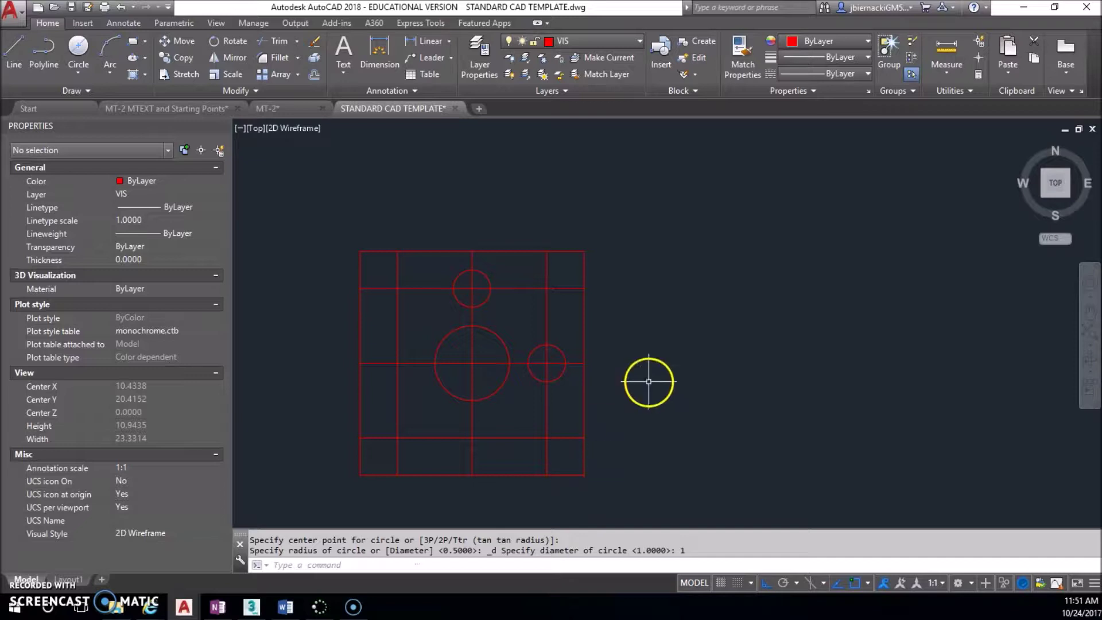
- Draw two matching circles of radius 0.5 at the lower and left intersections of the centre lines with the offset lines
key("Return")
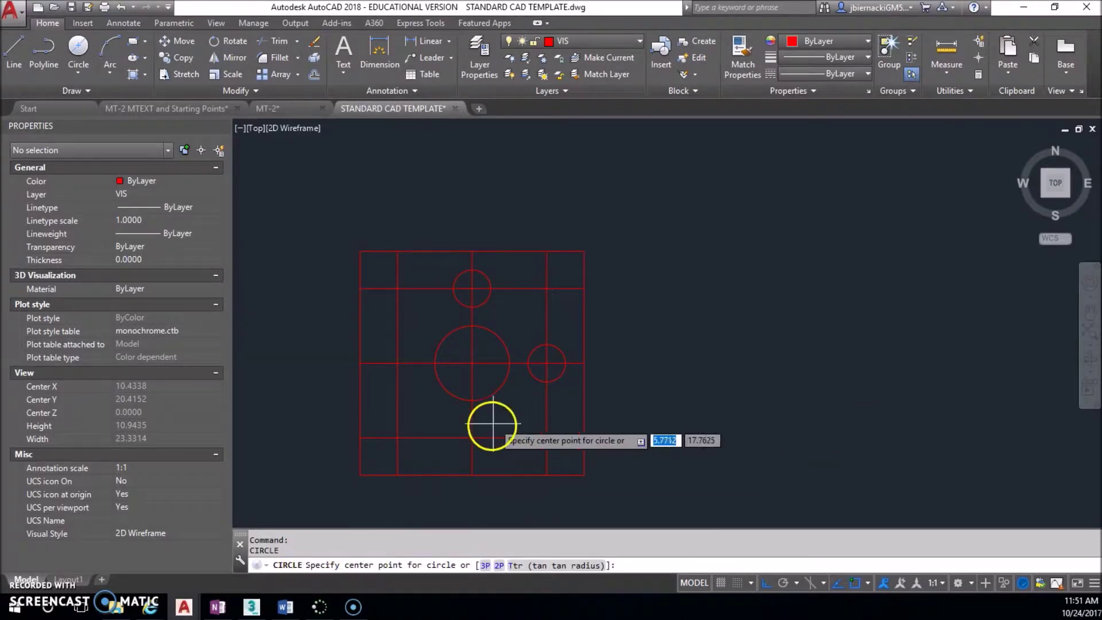
left_click(472, 437)
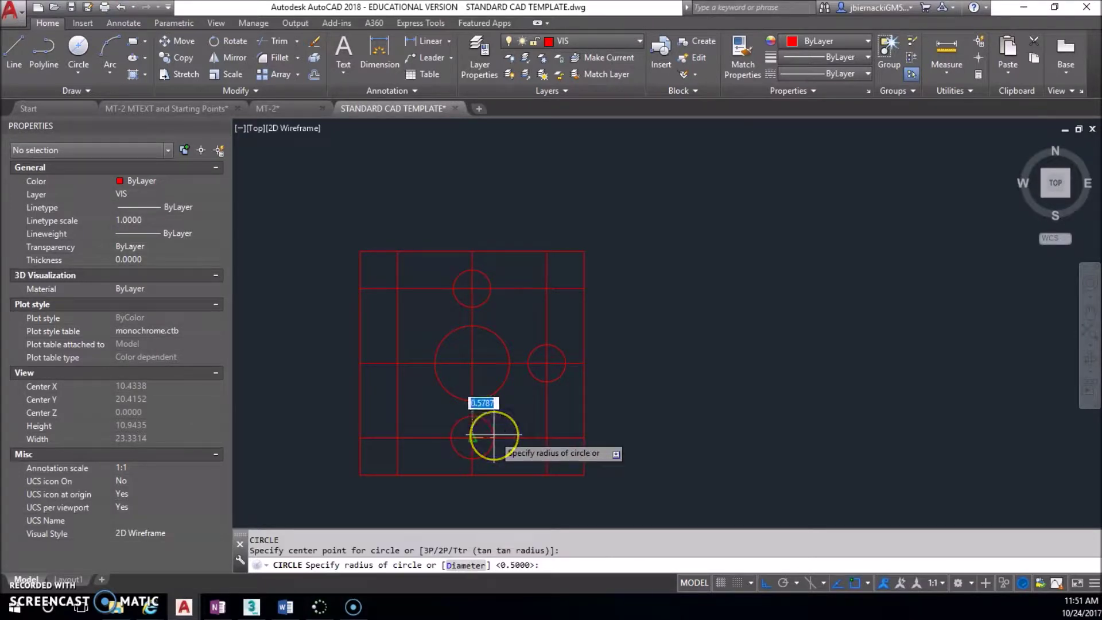
left_click(522, 544)
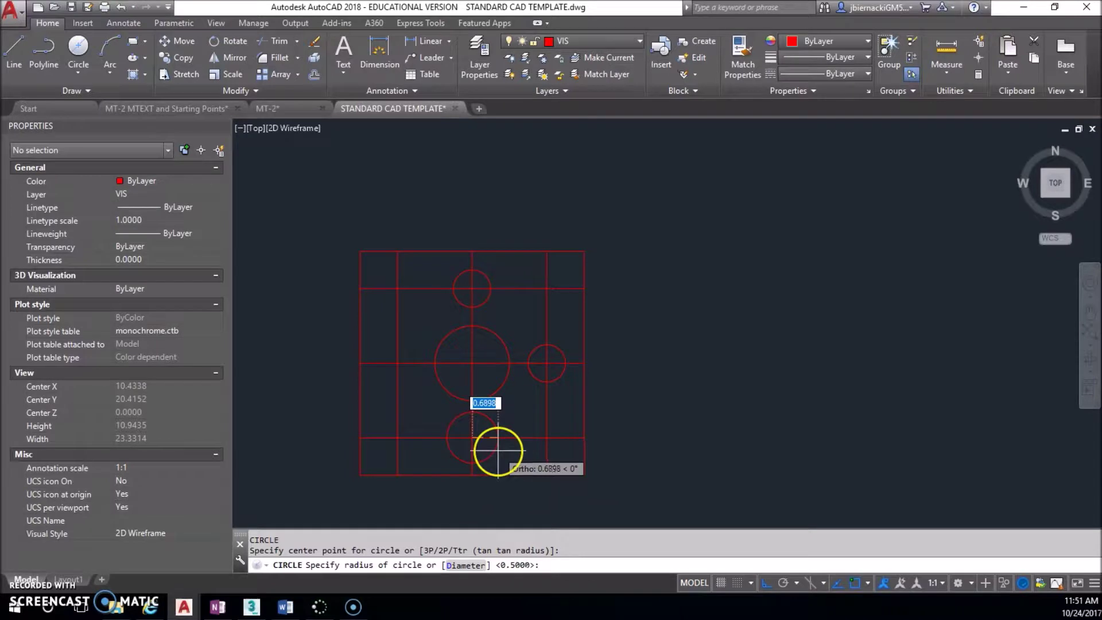
key("Return")
key("Return")
left_click(397, 363)
key("Return")
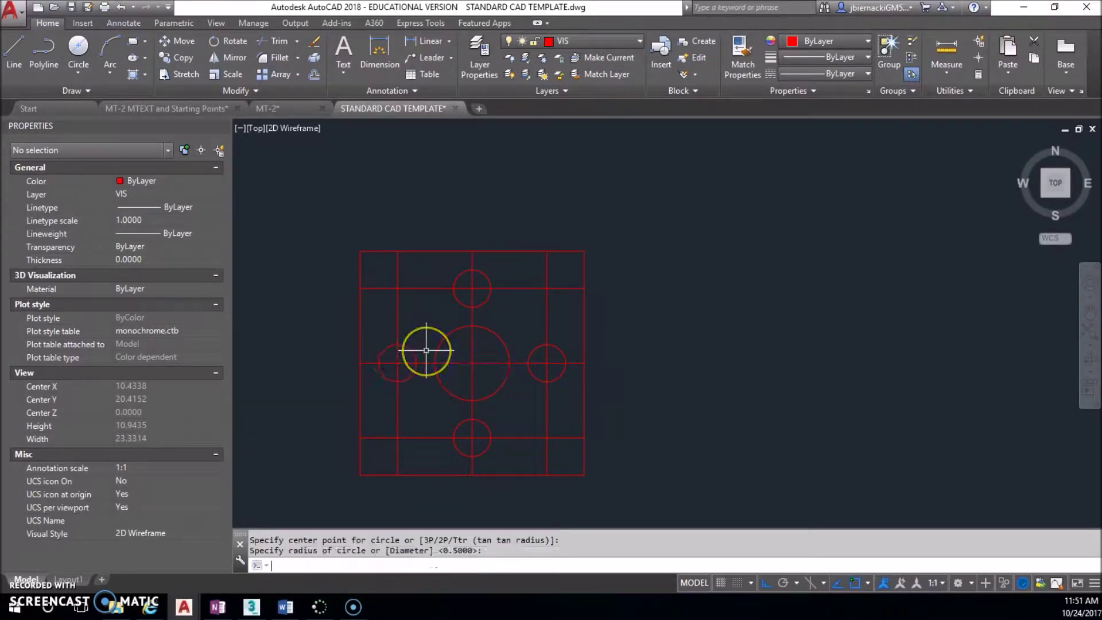
left_click(431, 361)
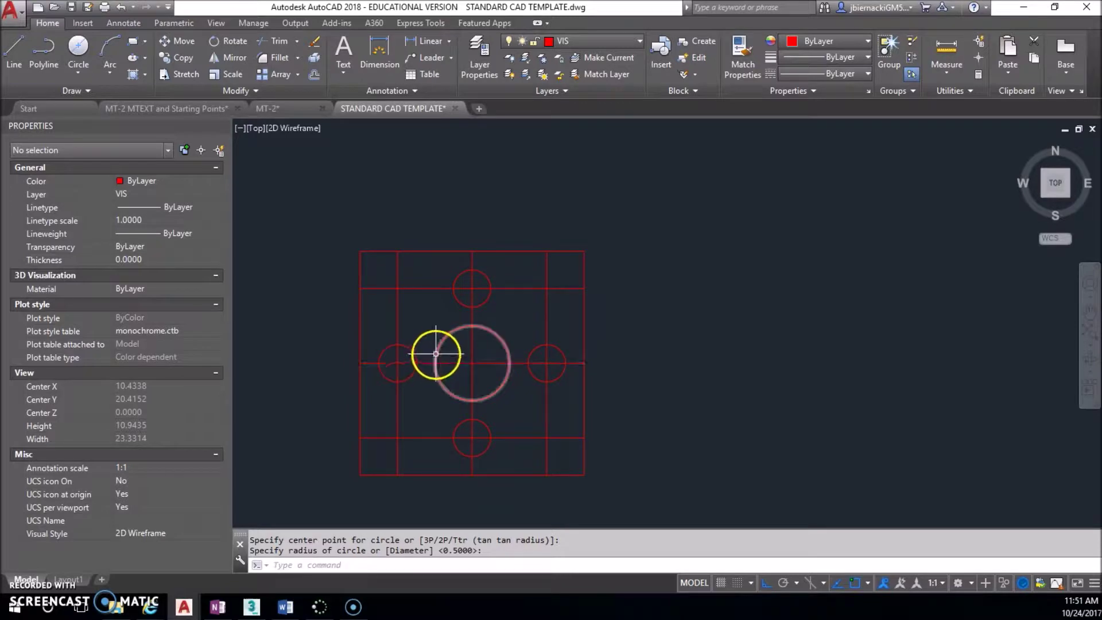
- Erase the four offset construction lines, keeping the square, the circles and the two centre lines
middle_click_drag(458, 330, 374, 354)
scroll(411, 390, "up", 1)
scroll(382, 373, "down", 1)
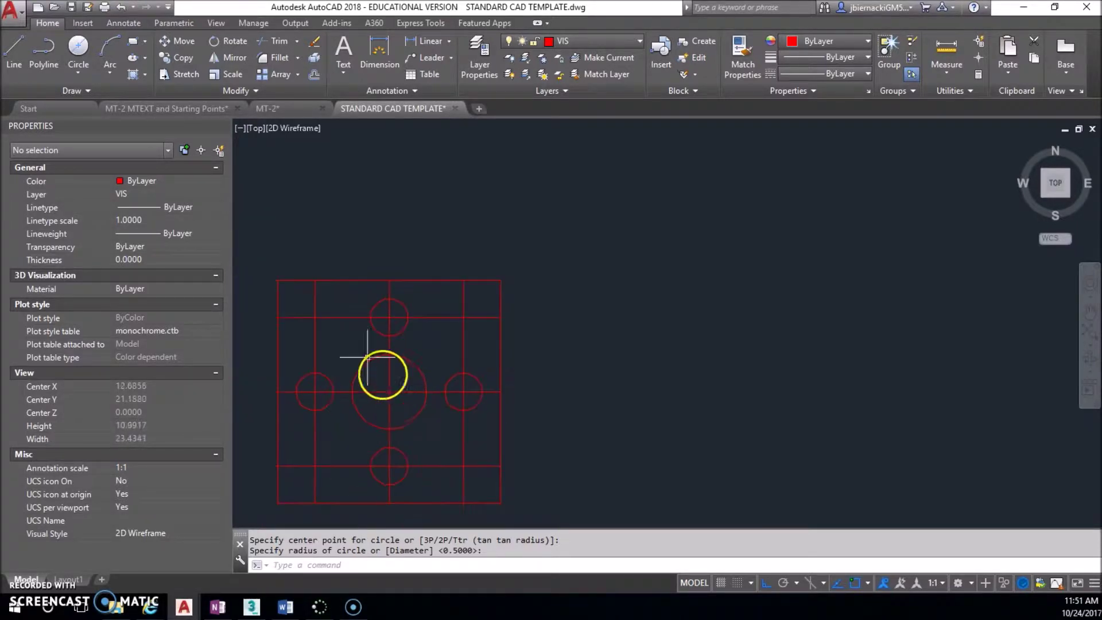
left_click(323, 319)
left_click(304, 300)
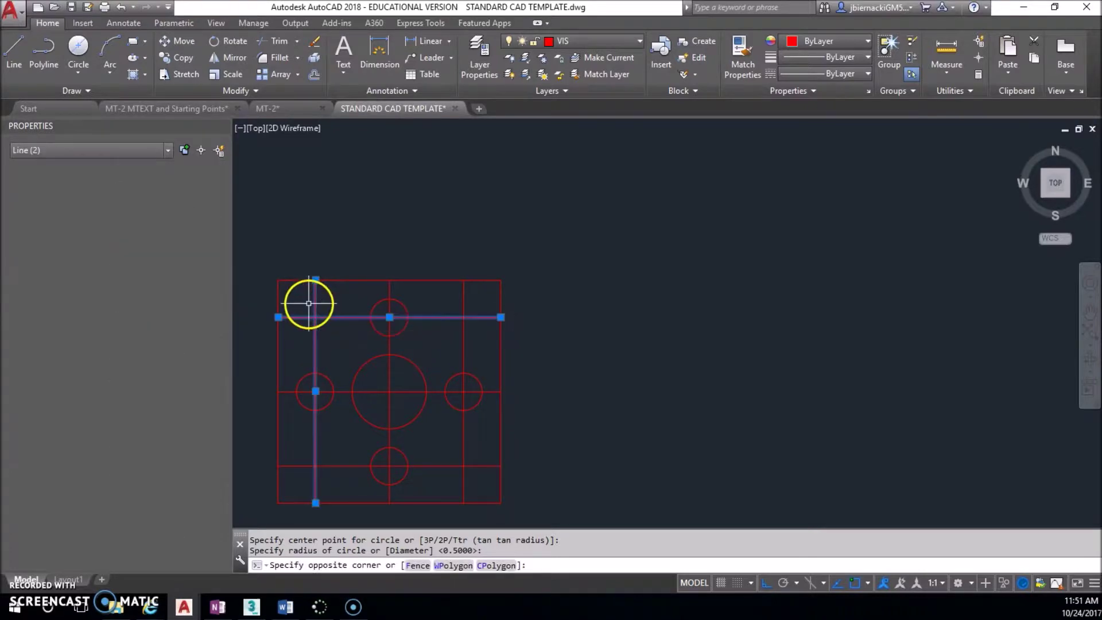
key("Delete")
left_click(463, 323)
key("Delete")
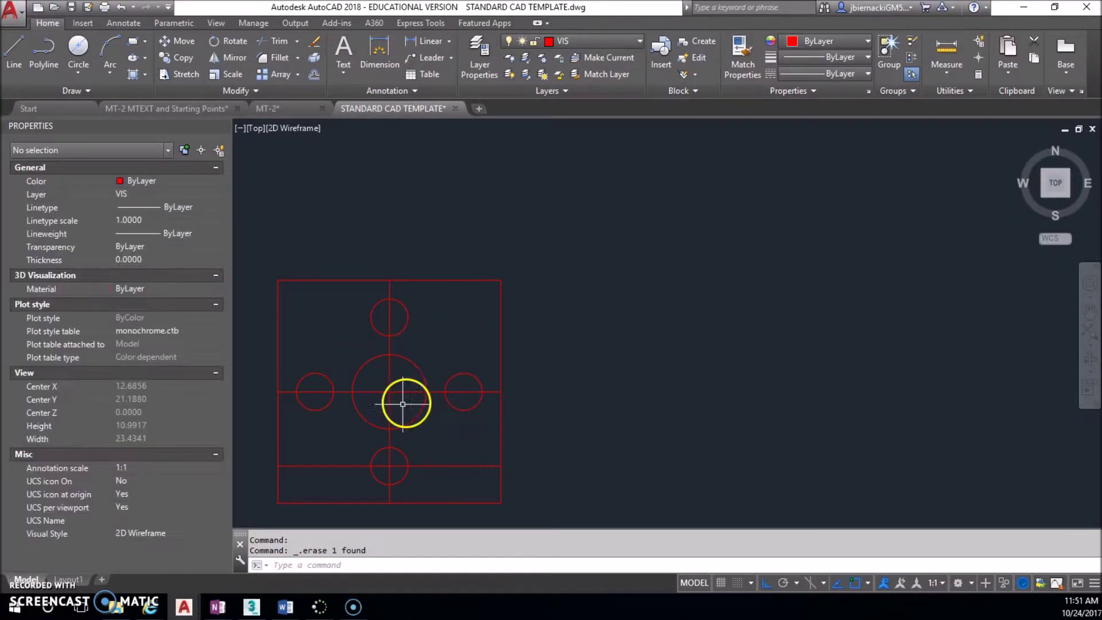
left_click(405, 404)
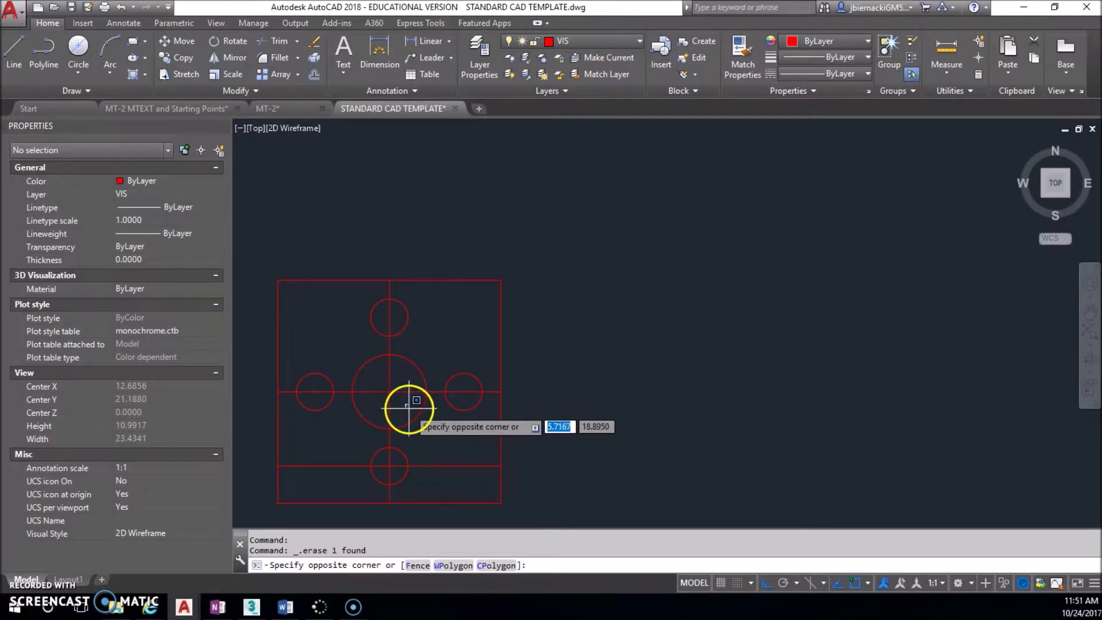
left_click(408, 399)
left_click(443, 466)
key("Delete")
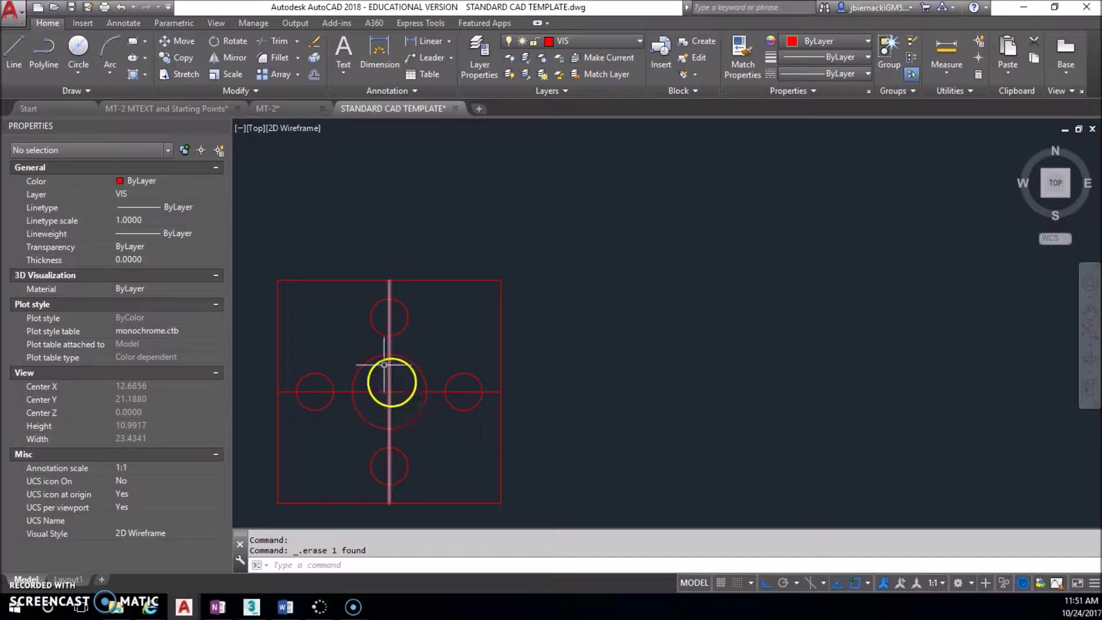
- Draw both diagonals of the square from corner to opposite corner
left_click(19, 55)
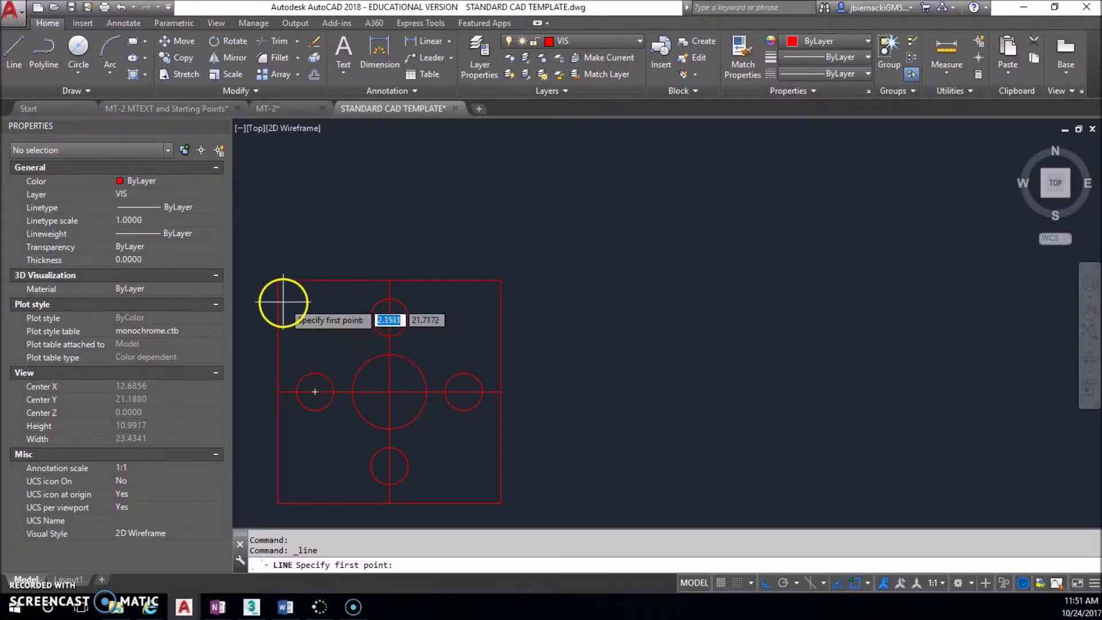
left_click(278, 280)
left_click(501, 503)
key("Return")
key("Return")
left_click(500, 280)
left_click(278, 503)
key("Return")
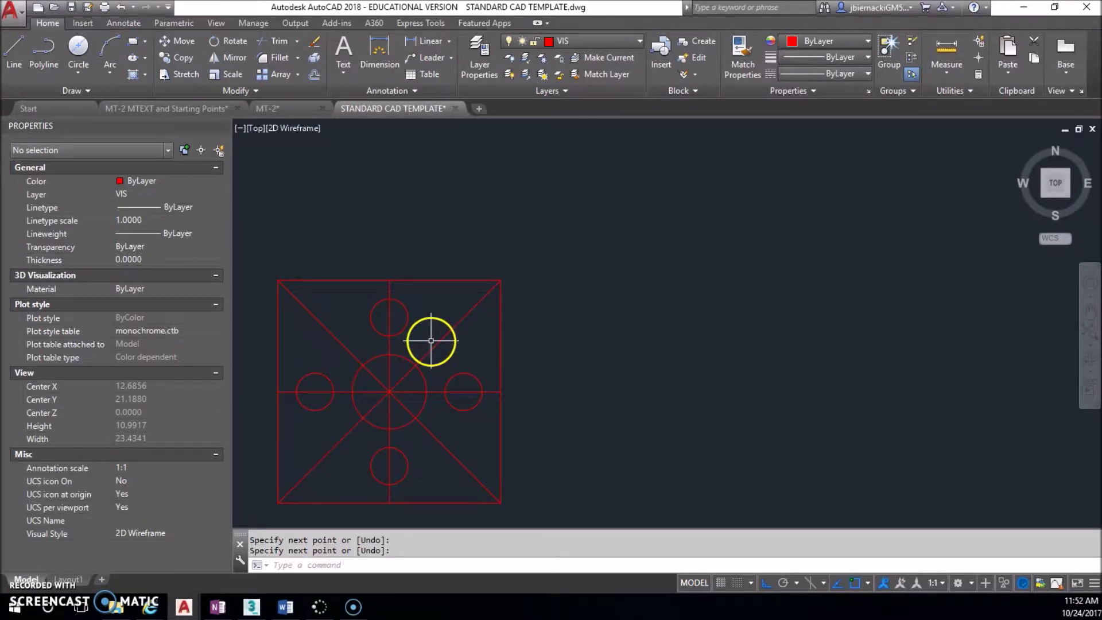
- Try to trim the upper diagonal arms outside the centre circle using all objects as cutting edges, and undo the trim
middle_click_drag(449, 344, 456, 336)
type("r")
key("Return")
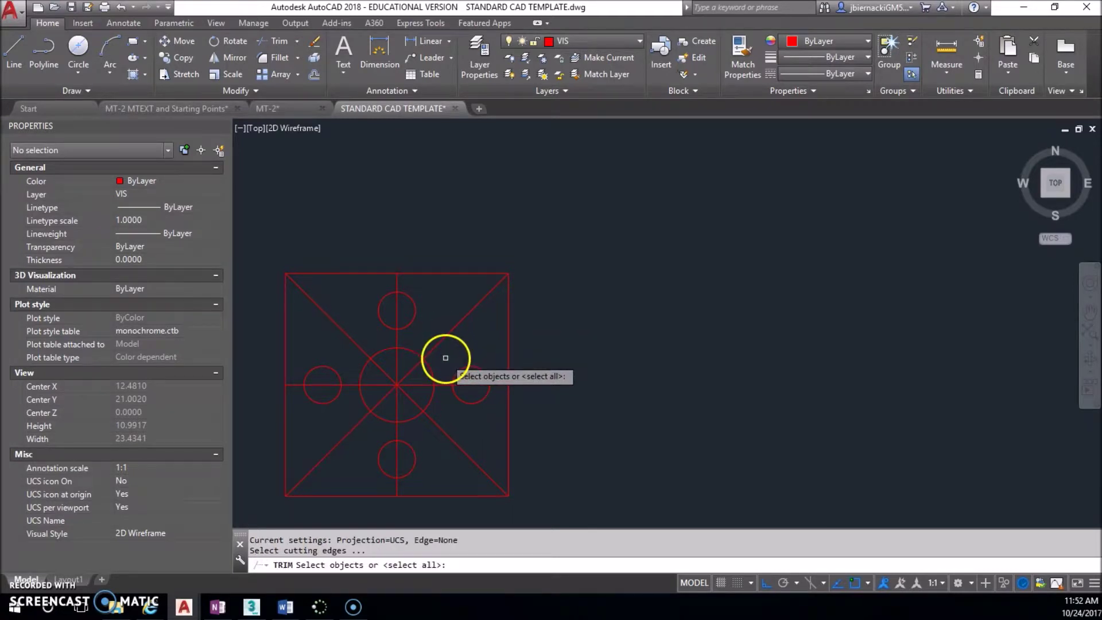
key("Return")
left_click(450, 331)
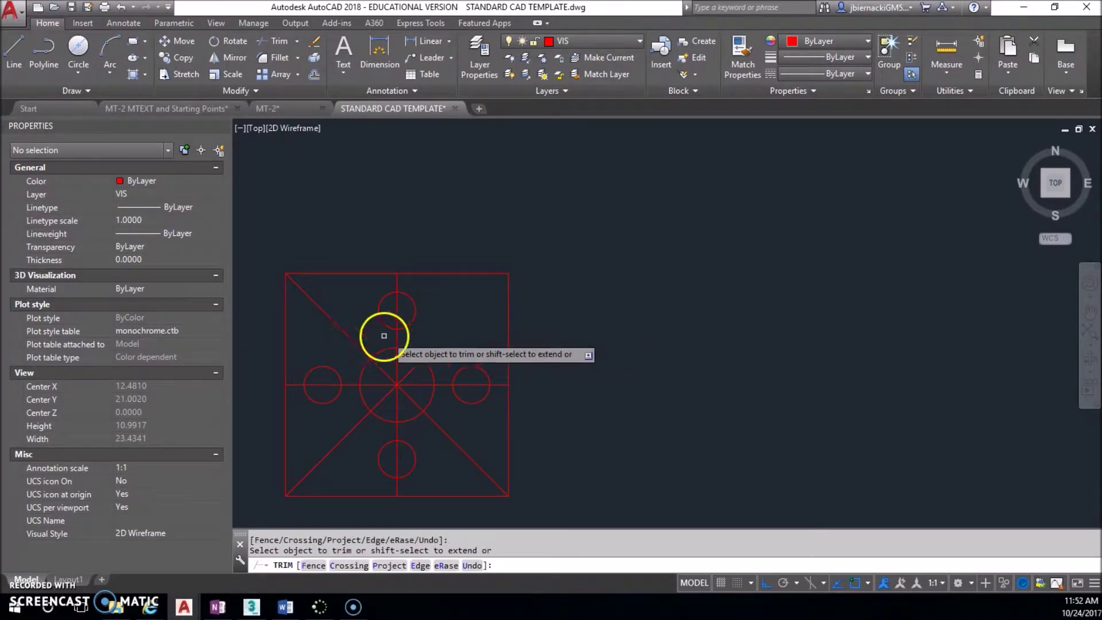
left_click(359, 346)
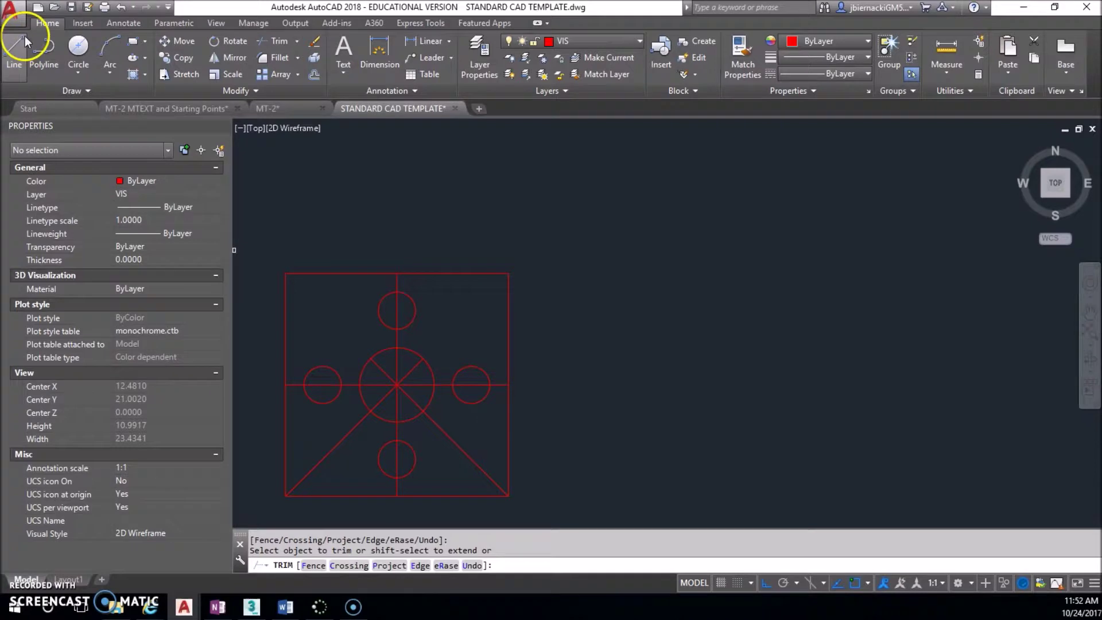
left_click(121, 7)
key("Escape")
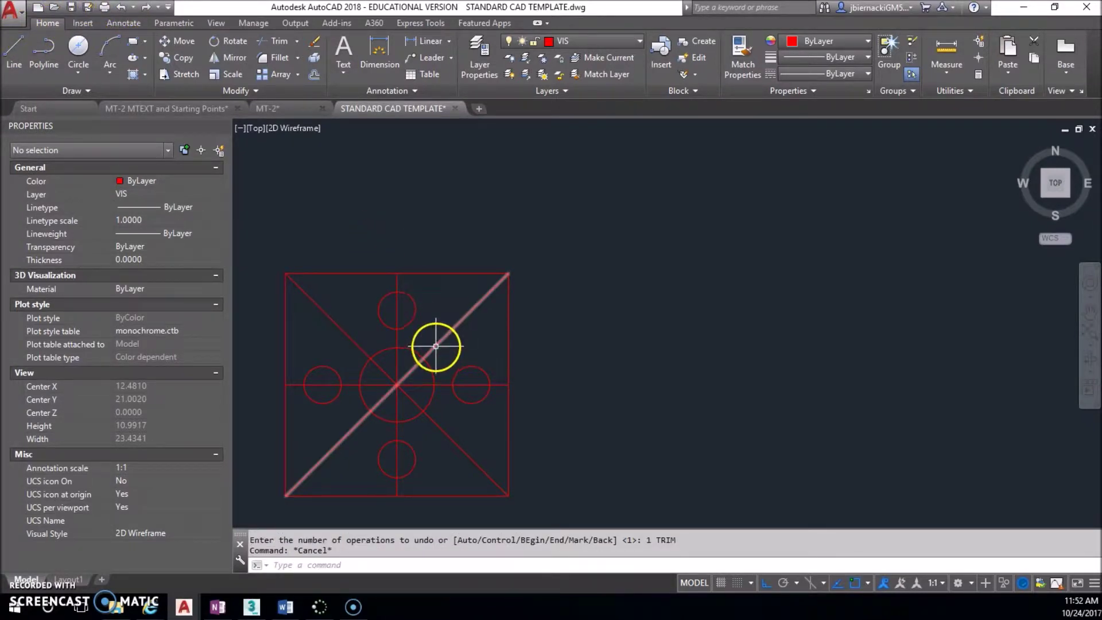
- Trim the diagonals and centre lines outside the centre circle, using only that circle as the cutting edge
key("Return")
left_click(410, 349)
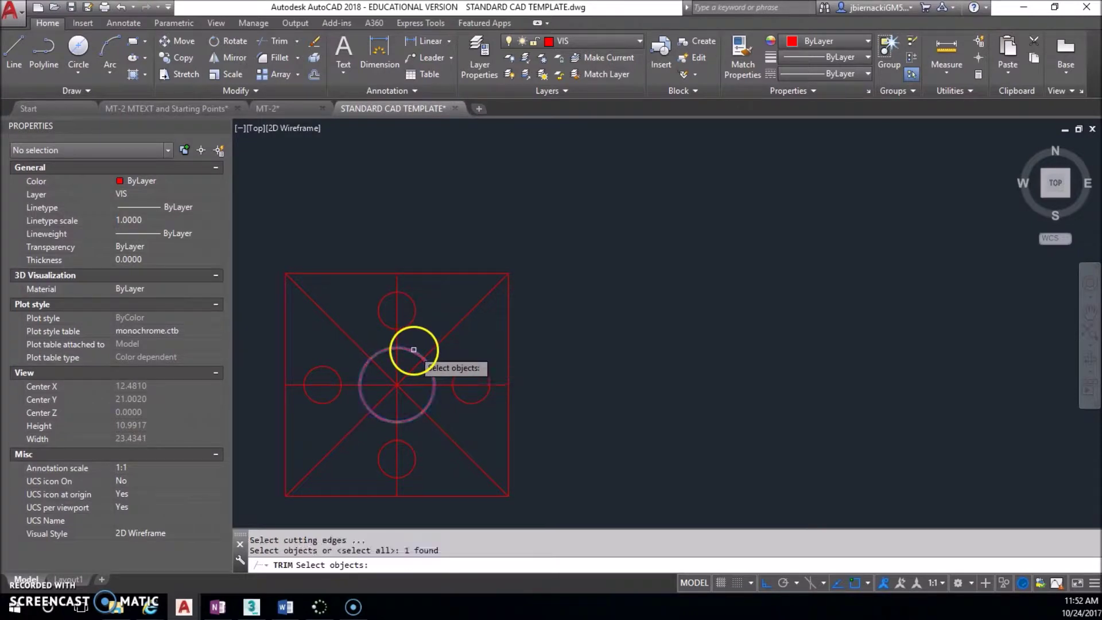
key("Return")
left_click(471, 311)
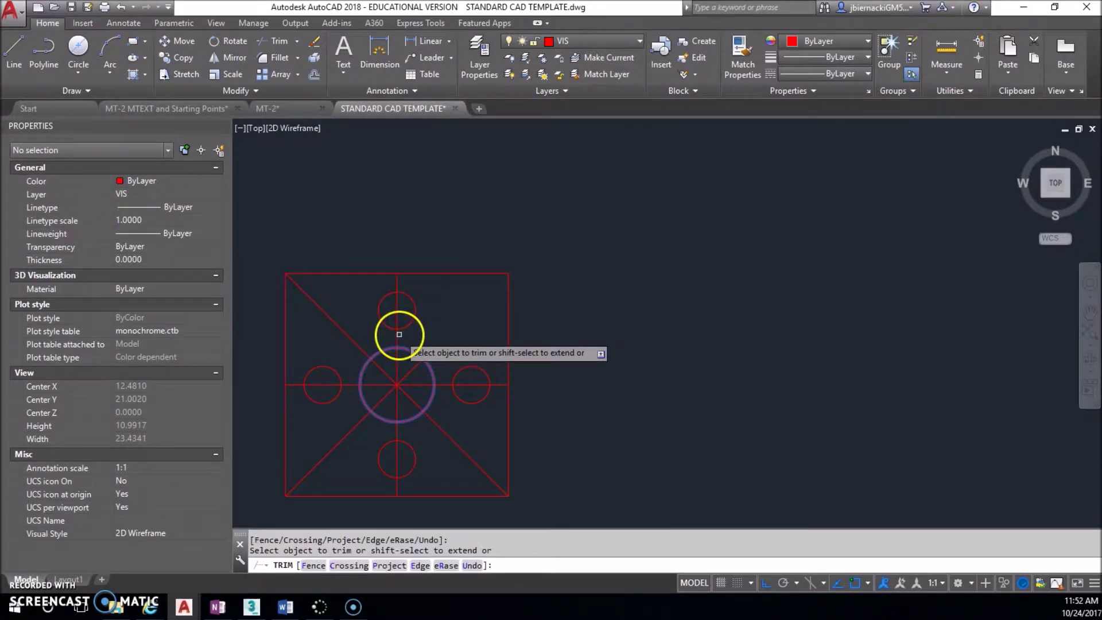
left_click(352, 336)
left_click(357, 424)
left_click(398, 431)
left_click(445, 431)
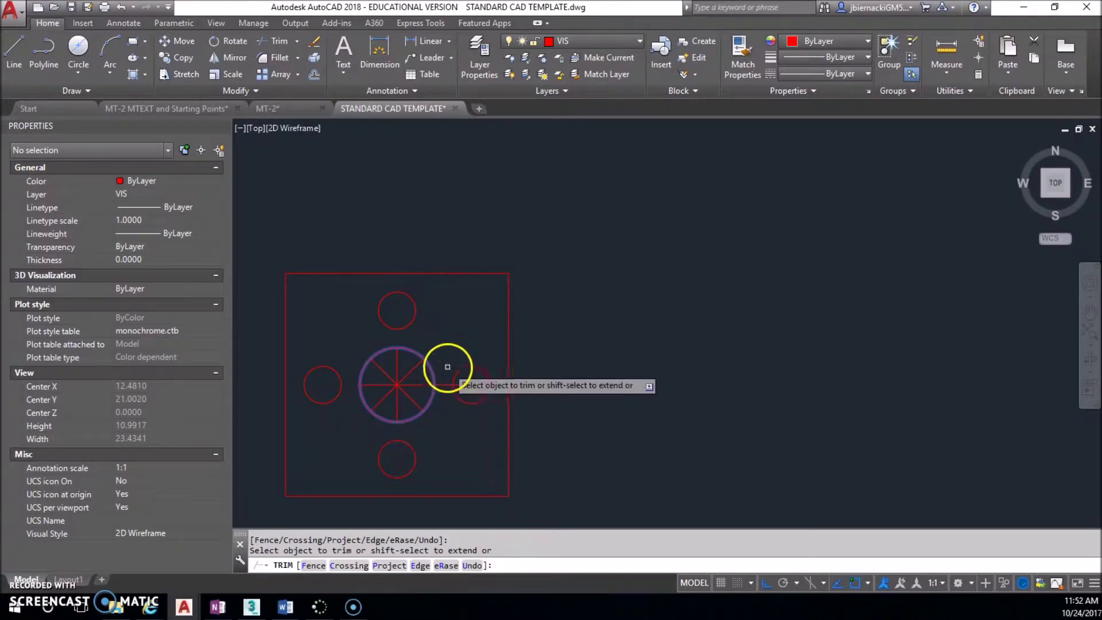
left_click(444, 380)
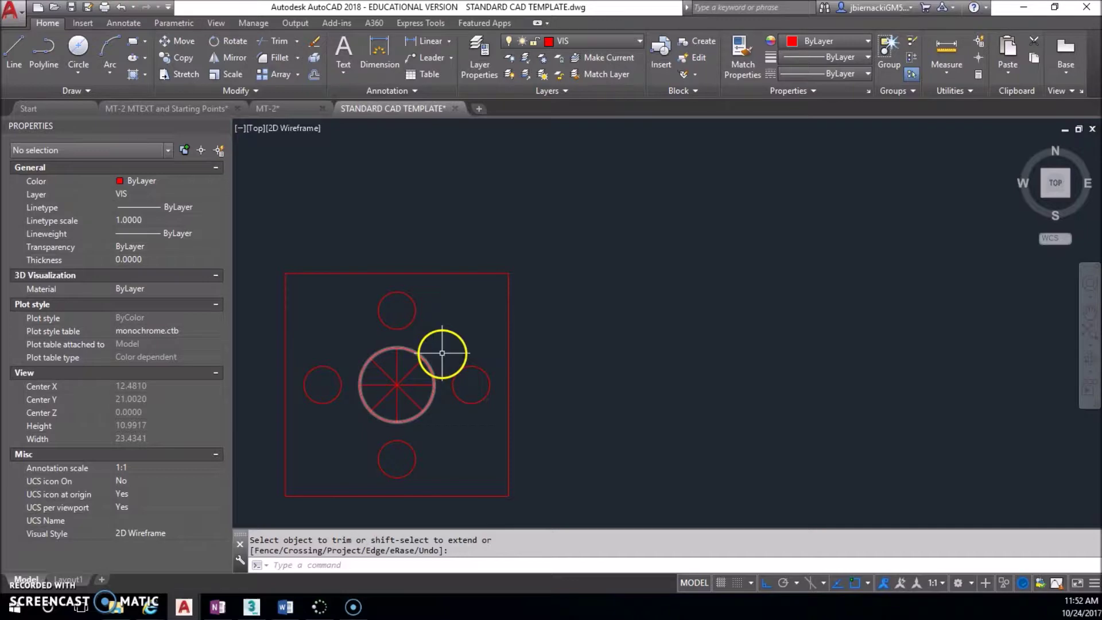
- Switch to the OneNote assignment, enlarge it to examine the whole drawing with its connecting lines and dimensions, and return to AutoCAD
middle_click_drag(439, 351, 540, 306)
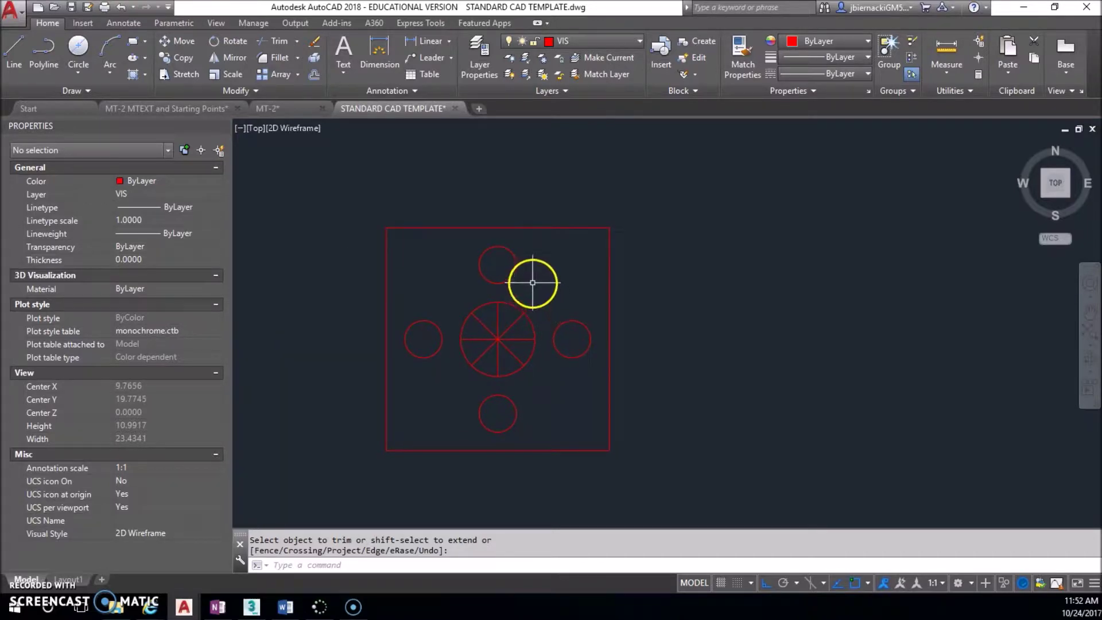
key("alt+Tab")
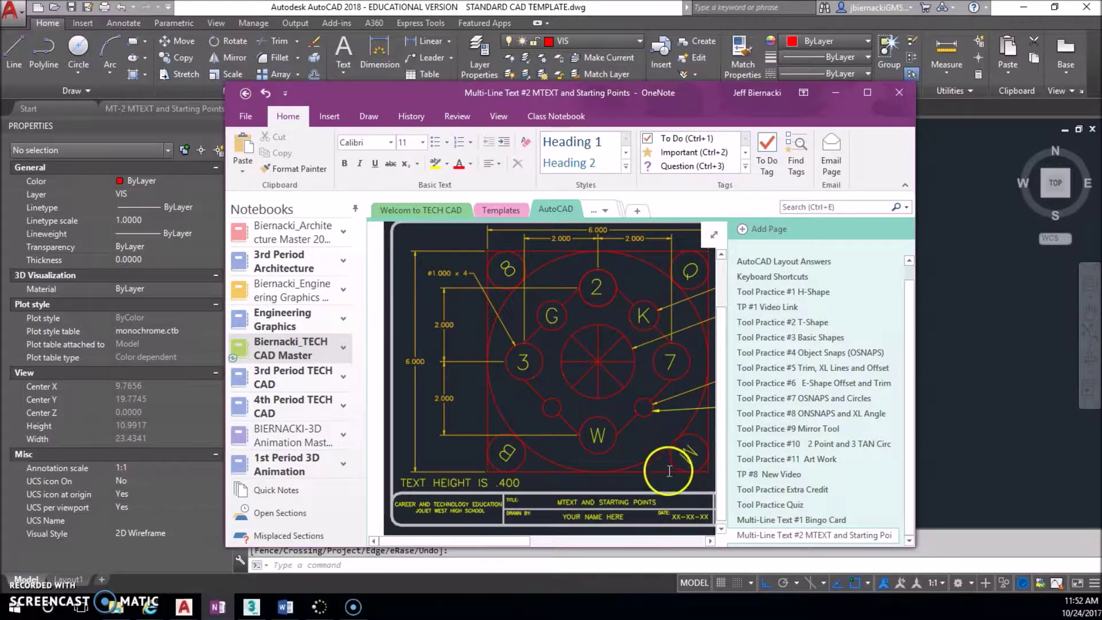
left_click(523, 542)
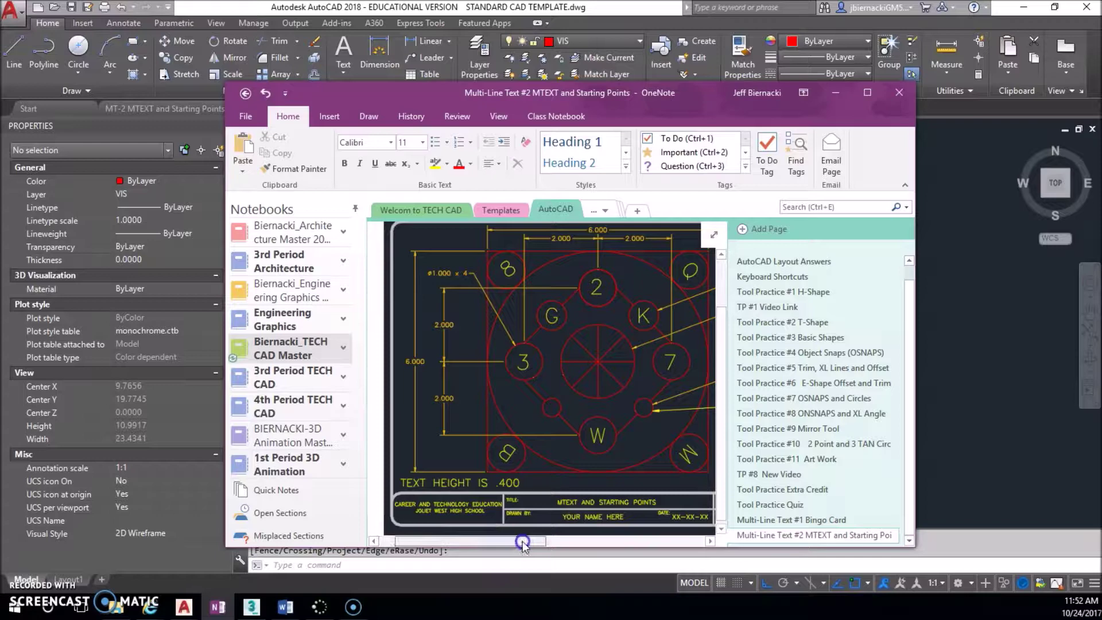
left_click(868, 92)
left_click_drag(536, 586, 412, 587)
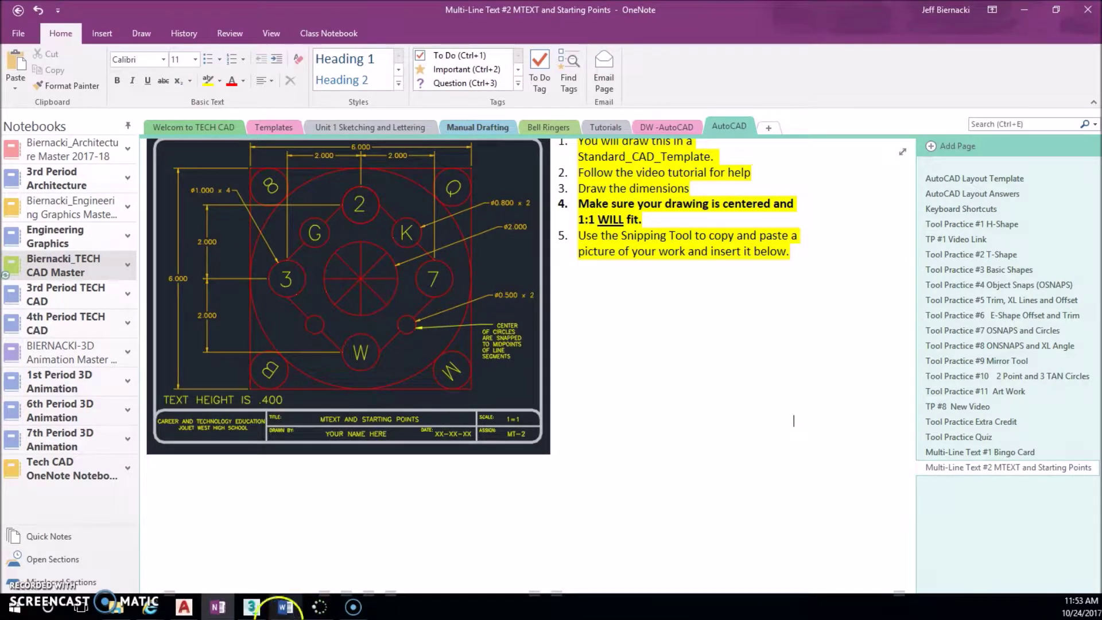
left_click(184, 607)
left_click(410, 545)
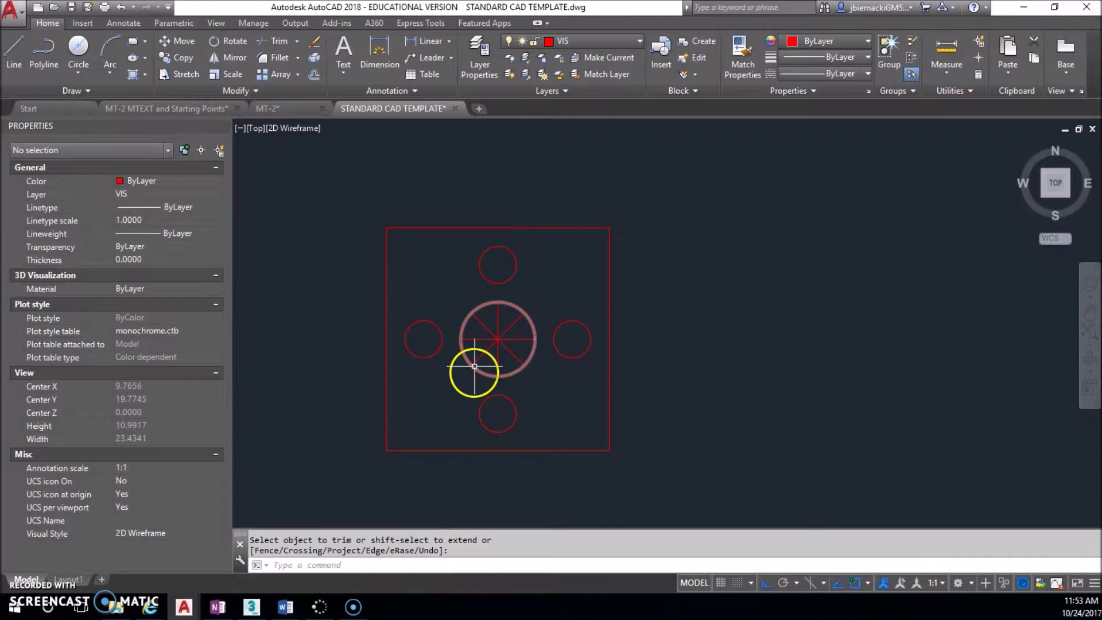
- Draw a closed diamond of four lines through the outermost quadrant points of the four small circles
left_click(10, 47)
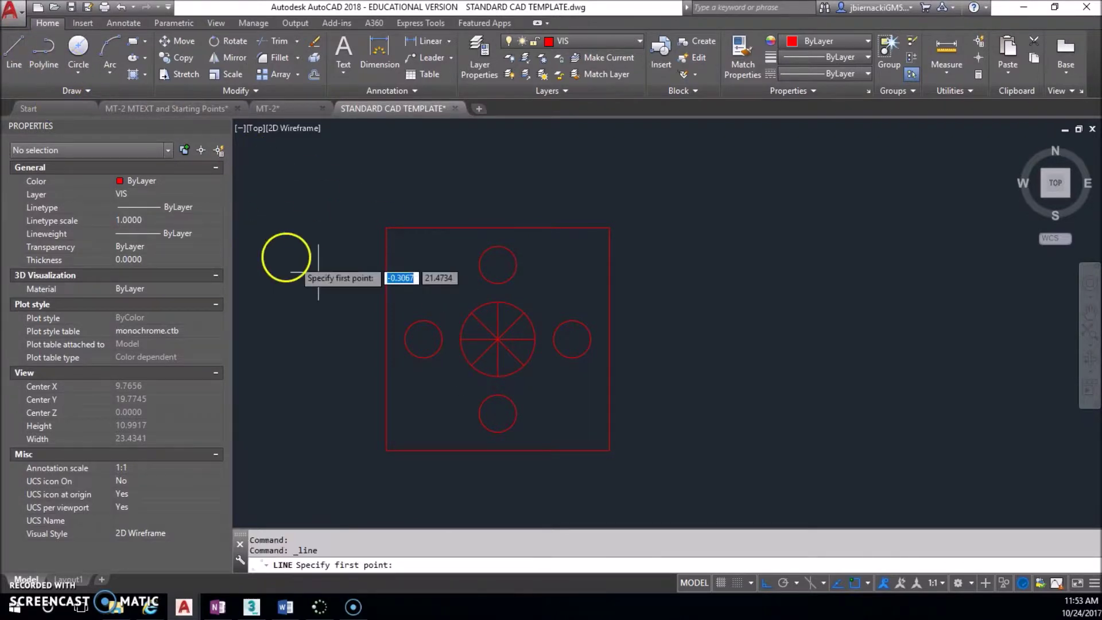
left_click(479, 265)
left_click(404, 340)
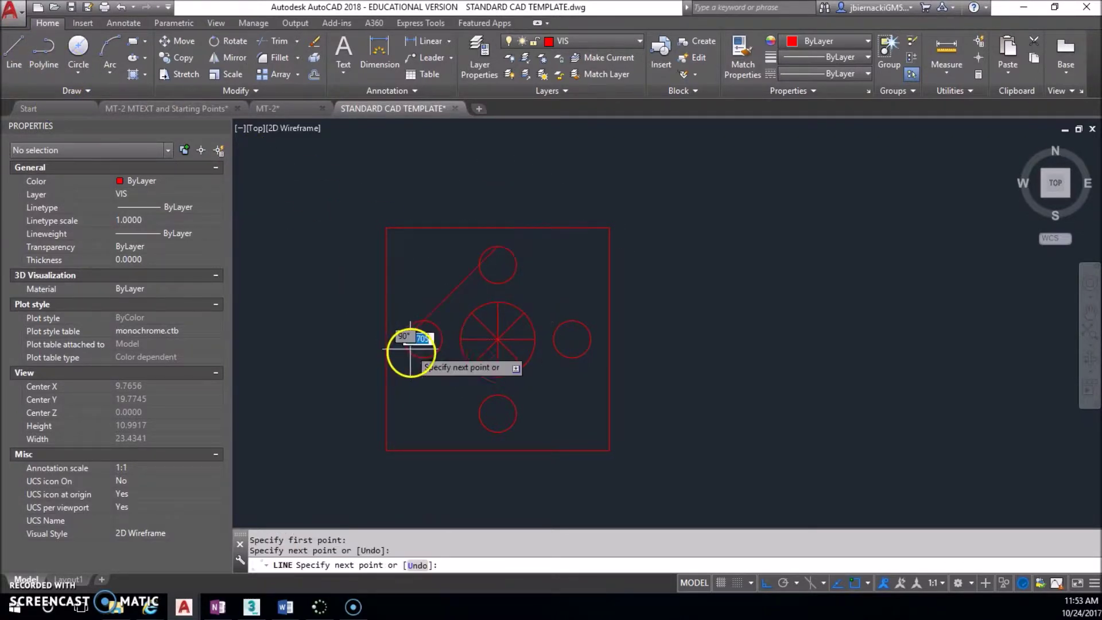
left_click(497, 432)
left_click(590, 338)
left_click(498, 245)
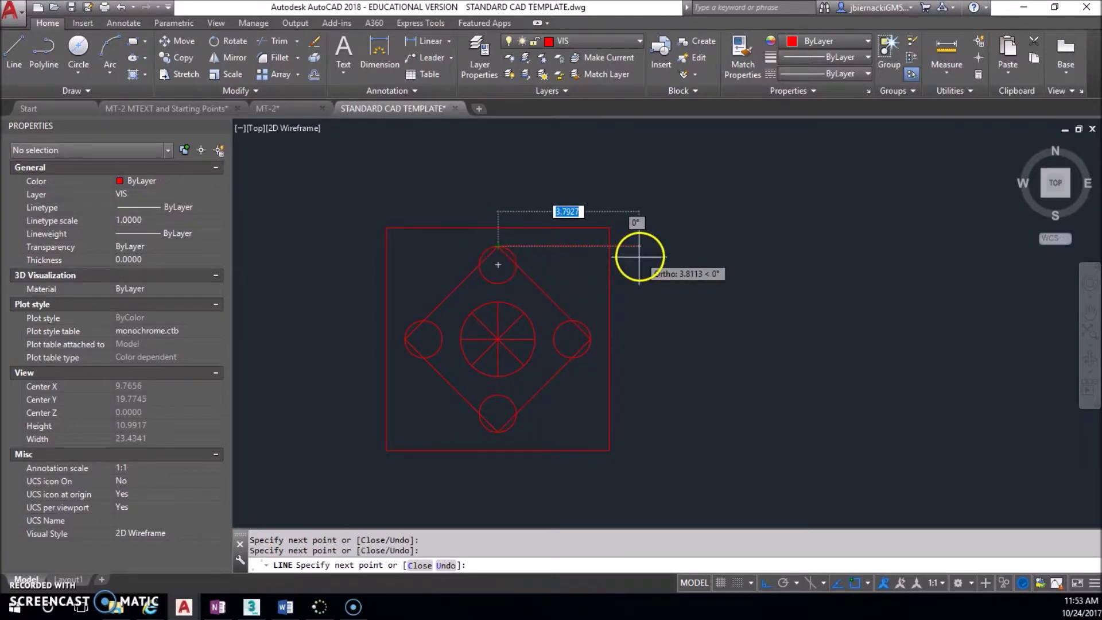
key("Escape")
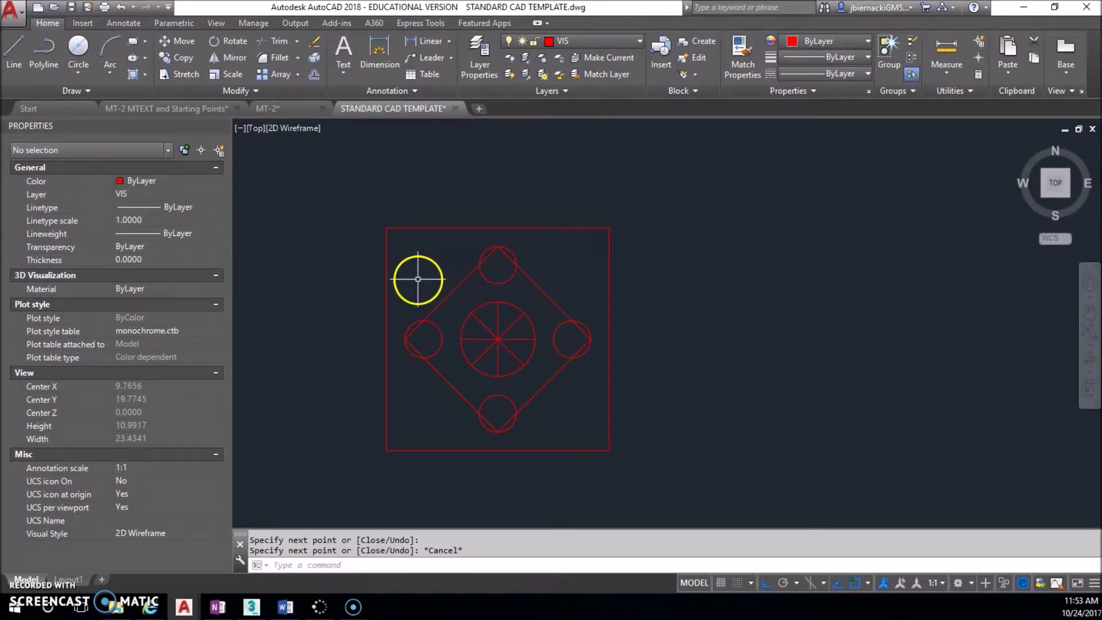
- Trim both ends of the diamond's upper-left line inside the top and left circles, using all objects as cutting edges
type("r")
key("Return")
key("Return")
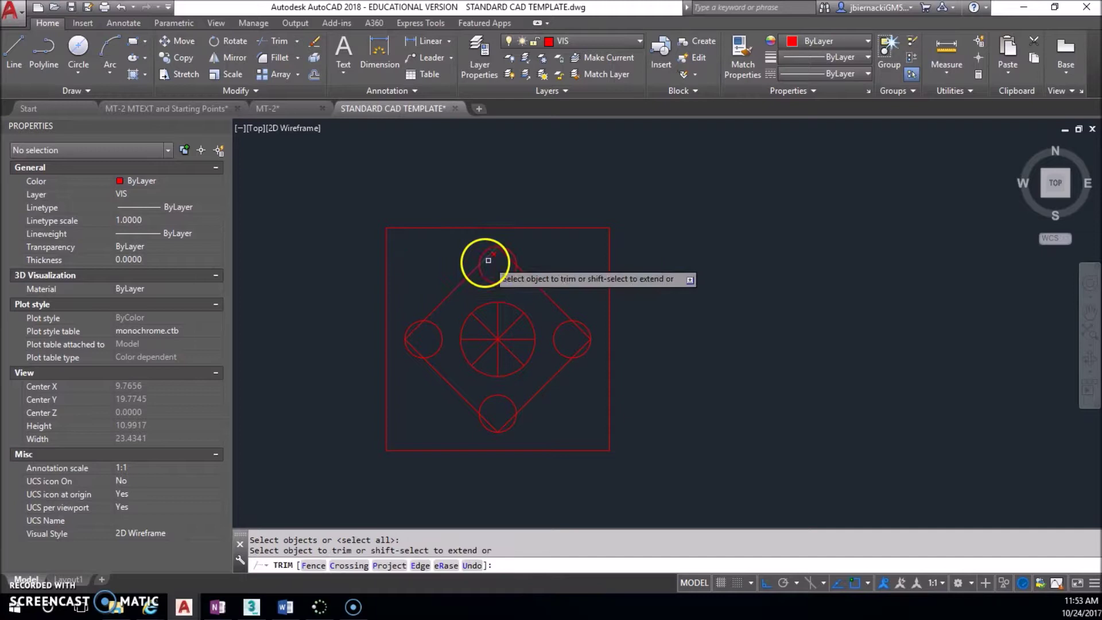
left_click(488, 254)
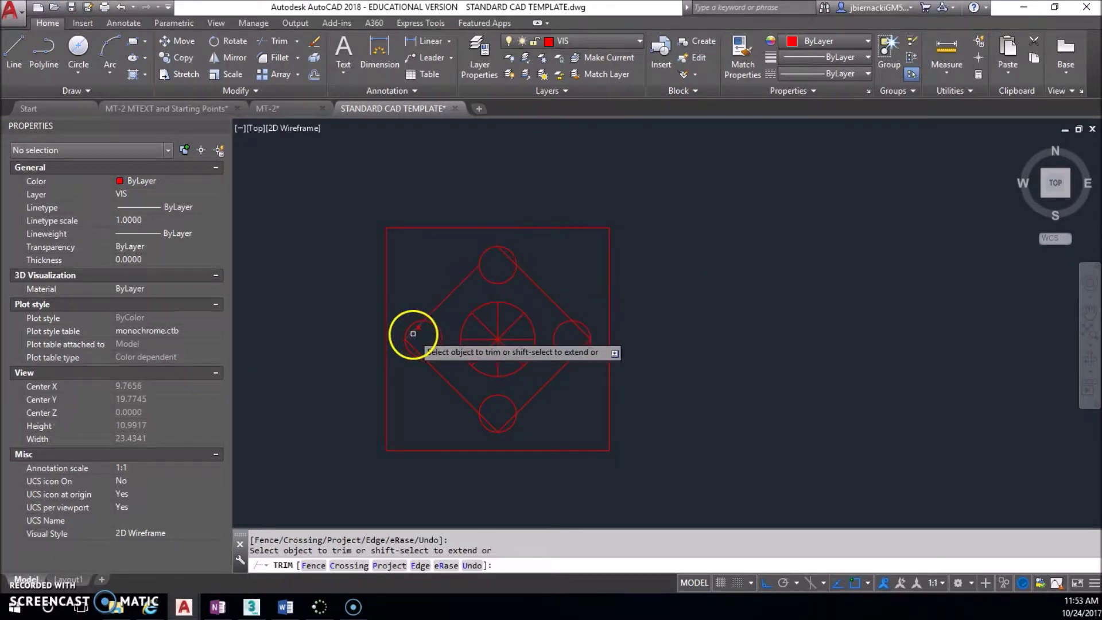
key("Return")
middle_click_drag(509, 298, 497, 308)
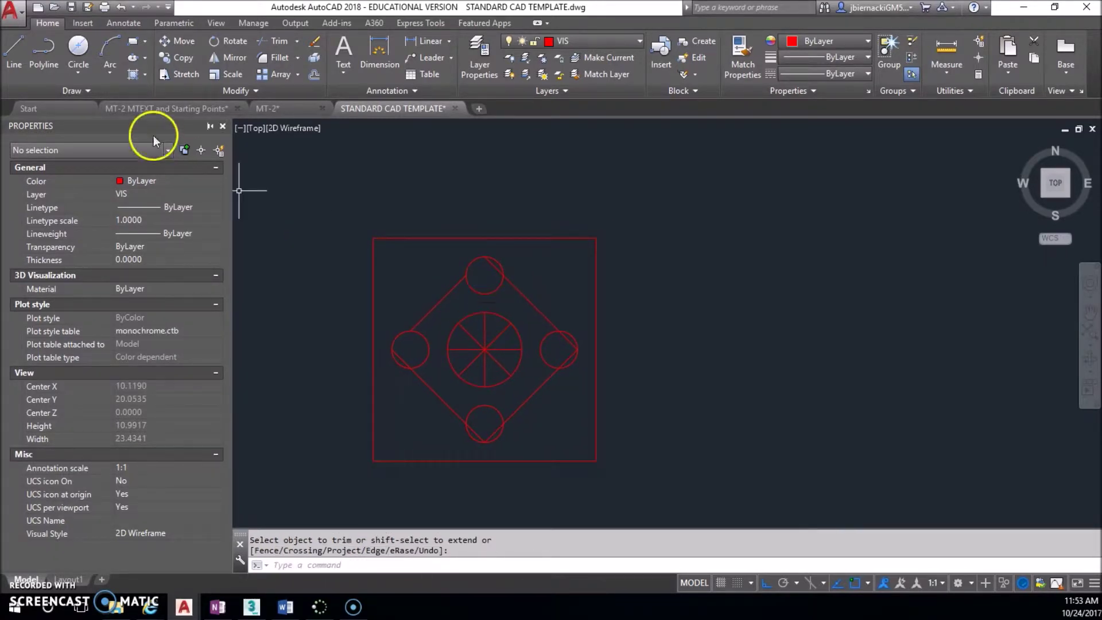
- Check the circle sizes in the OneNote assignment and draw 0.8-diameter circles centred on the midpoints of the diamond's two upper lines in AutoCAD
left_click(218, 607)
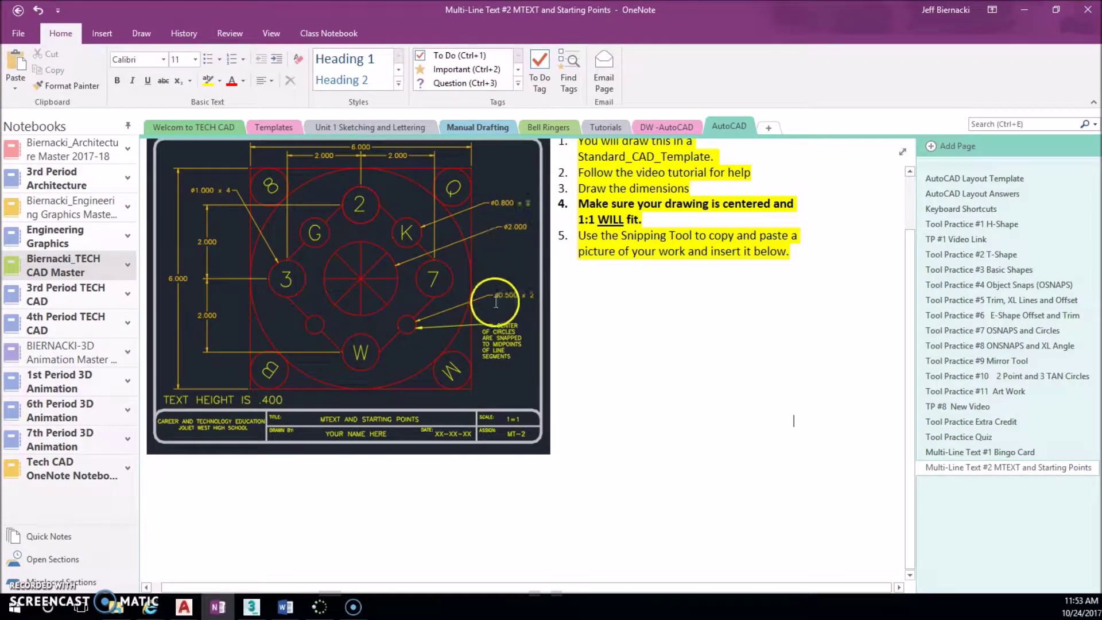
left_click(1025, 10)
left_click(78, 46)
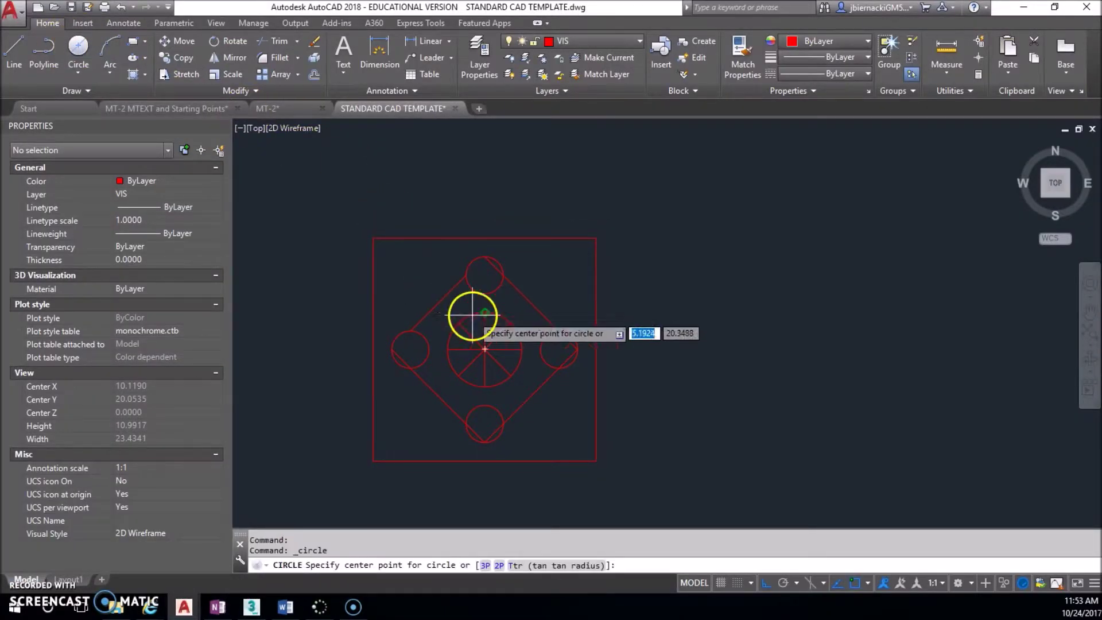
left_click(440, 301)
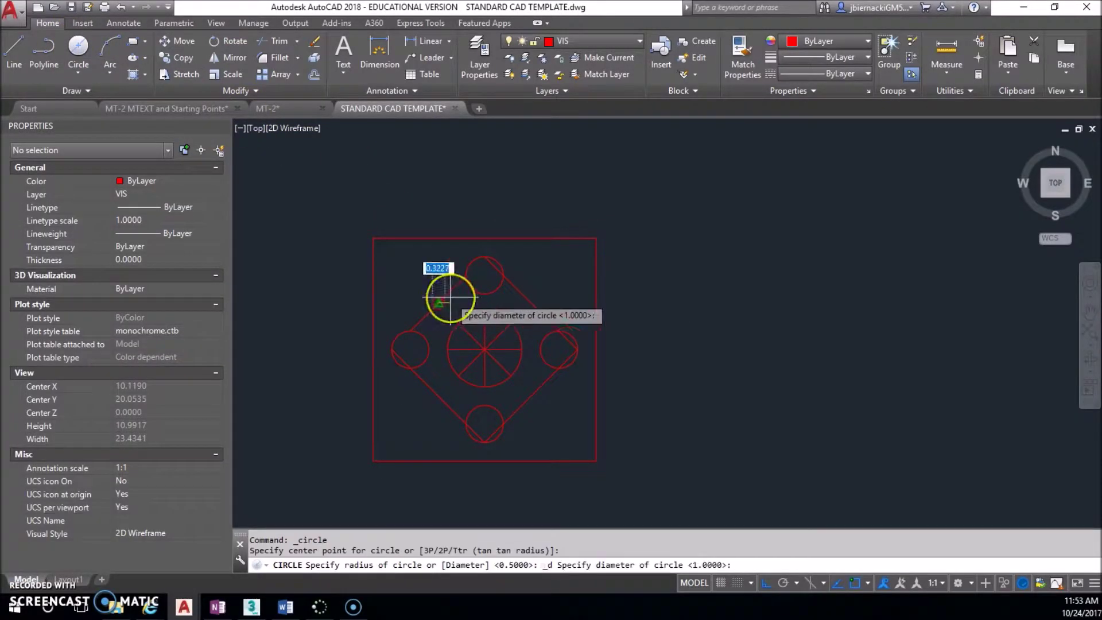
key("Return")
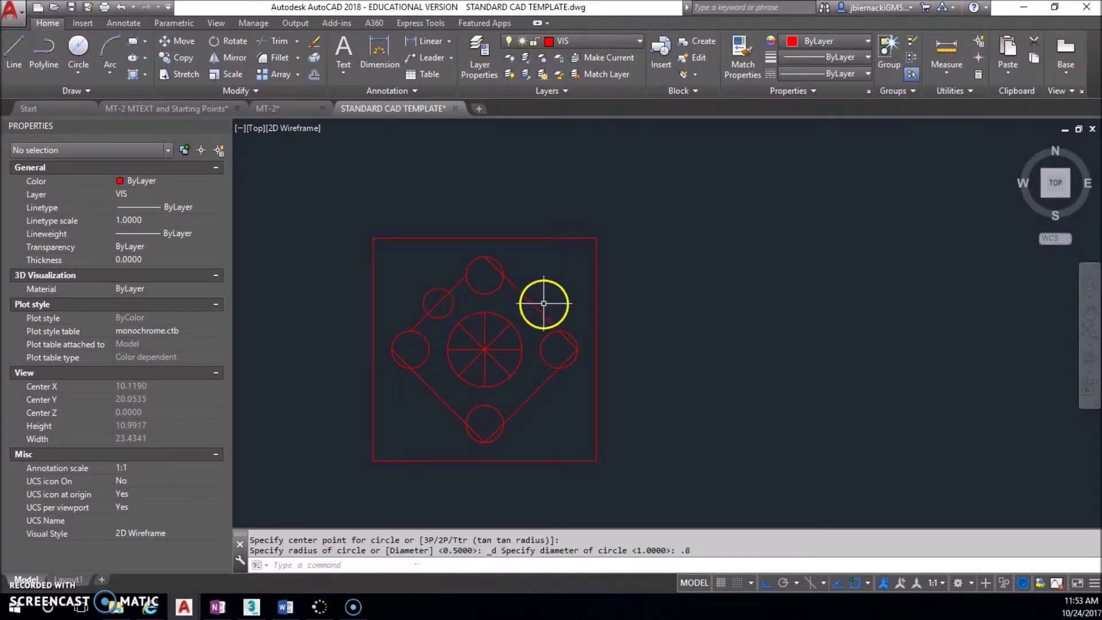
key("Return")
left_click(531, 301)
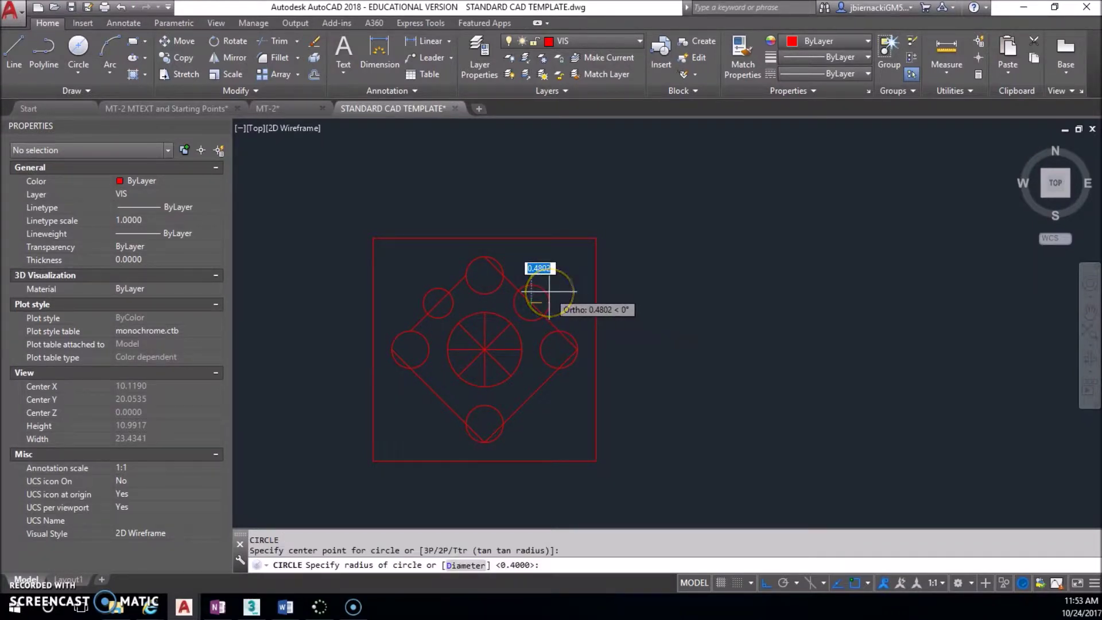
key("Return")
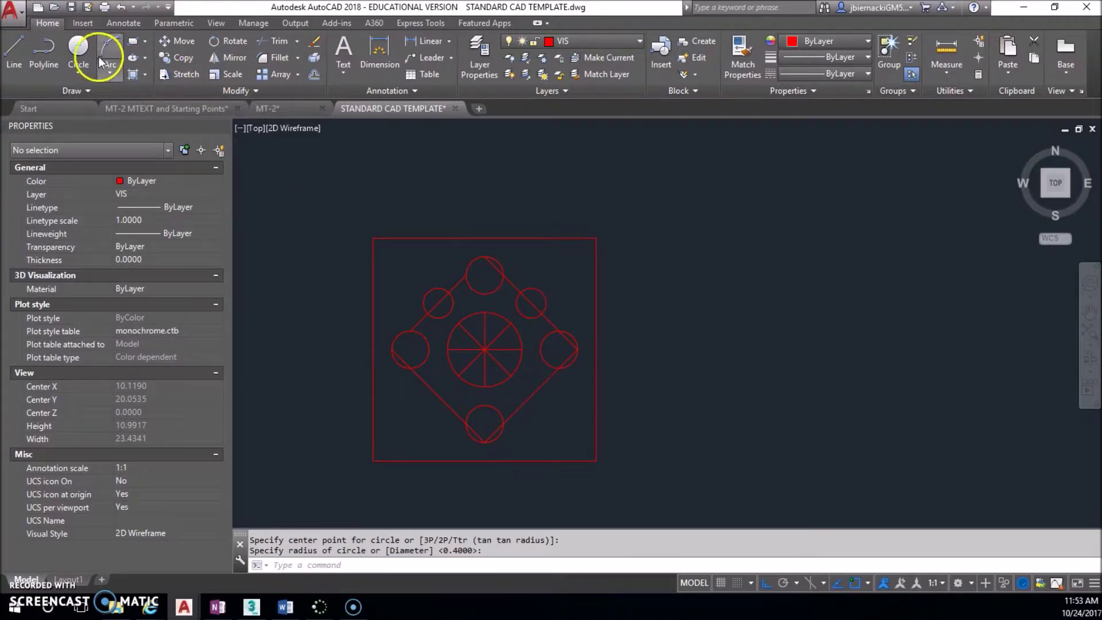
- Draw two 0.5-diameter circles centred on the midpoints of the diamond's two lower lines
left_click(78, 47)
left_click(529, 396)
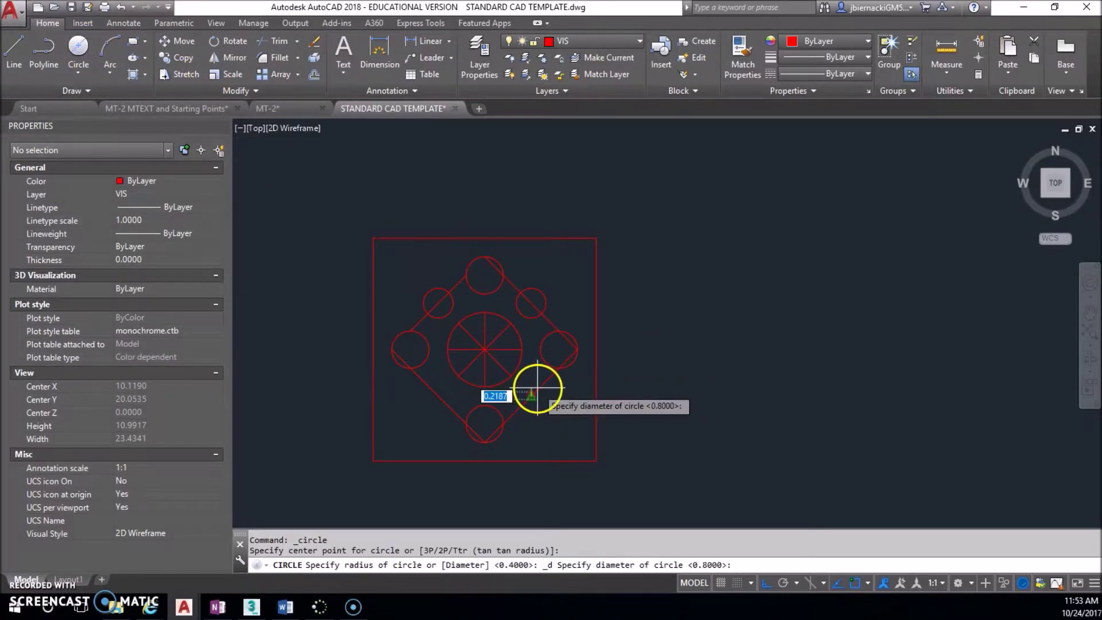
type(".5")
key("Return")
key("Return")
left_click(438, 396)
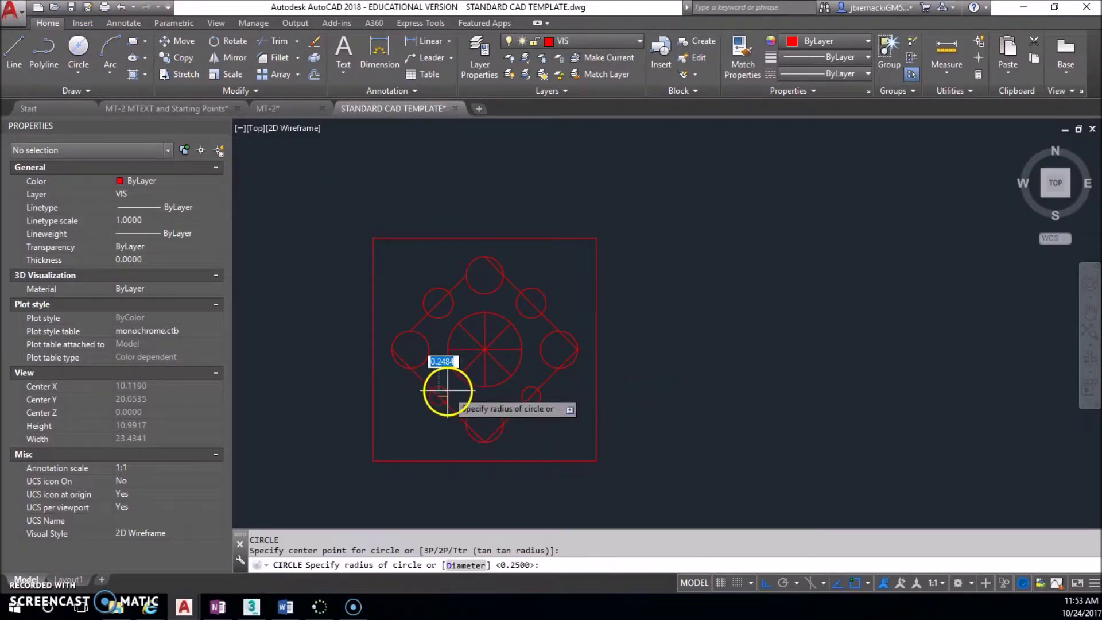
key("Return")
type("TR")
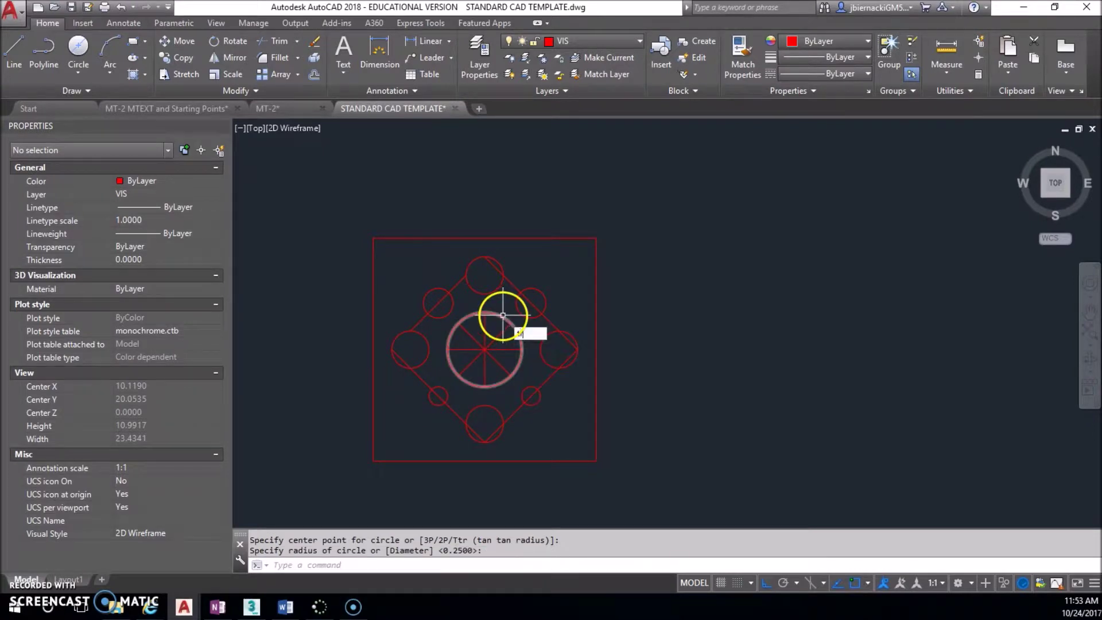
key("Return")
scroll(502, 288, "up", 3)
left_click(491, 257)
key("Return")
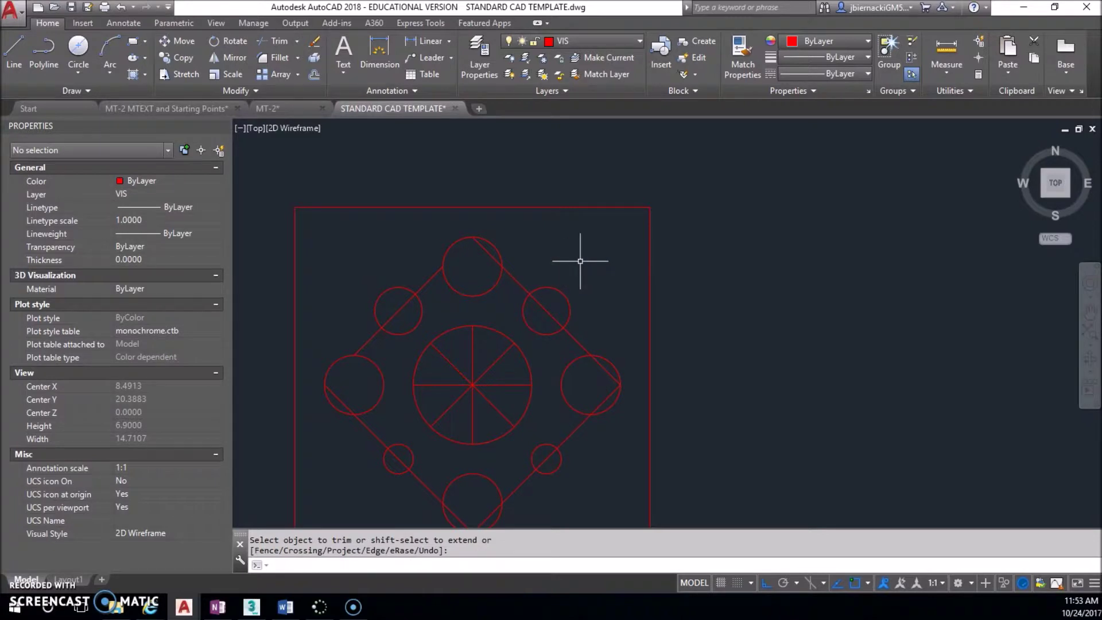
- Trim all remaining diamond line segments that lie inside the eight surrounding circles, using all objects as cutting edges
type("tr")
key("Return")
key("Return")
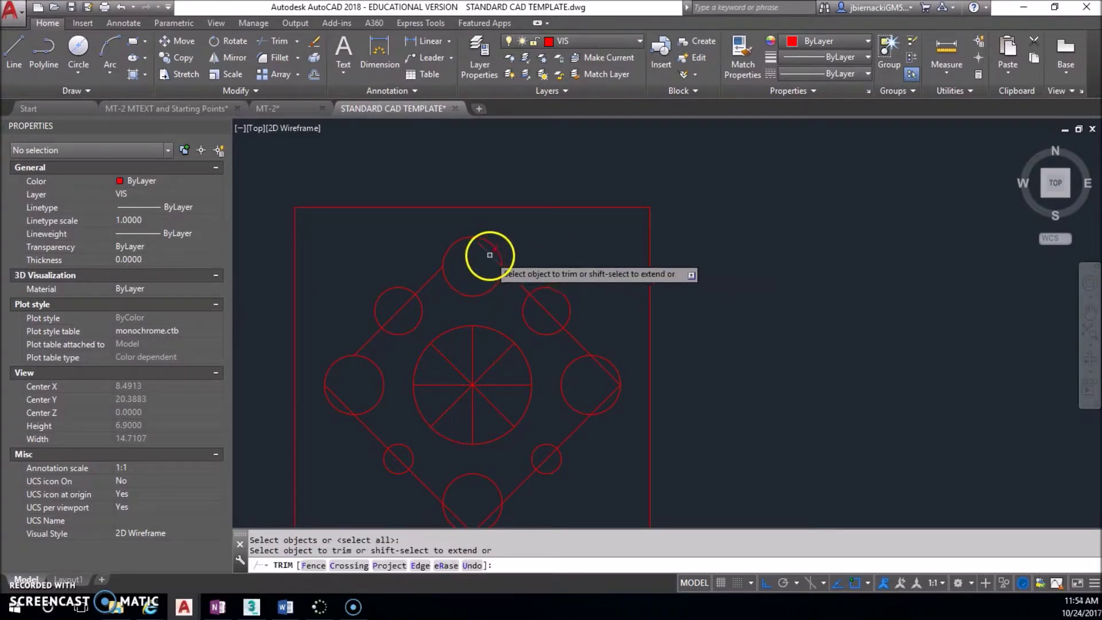
left_click(538, 304)
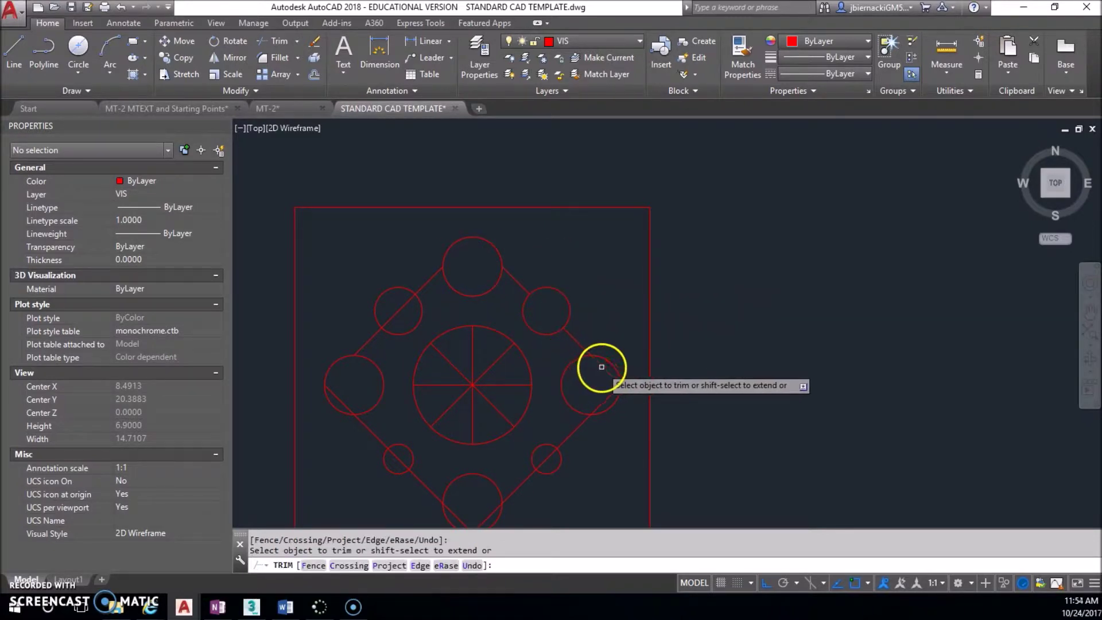
mouse_move(536, 455)
middle_mouse_down()
mouse_move(541, 423)
mouse_move(499, 413)
middle_mouse_up()
left_click(486, 428)
left_click(429, 373)
left_click(364, 310)
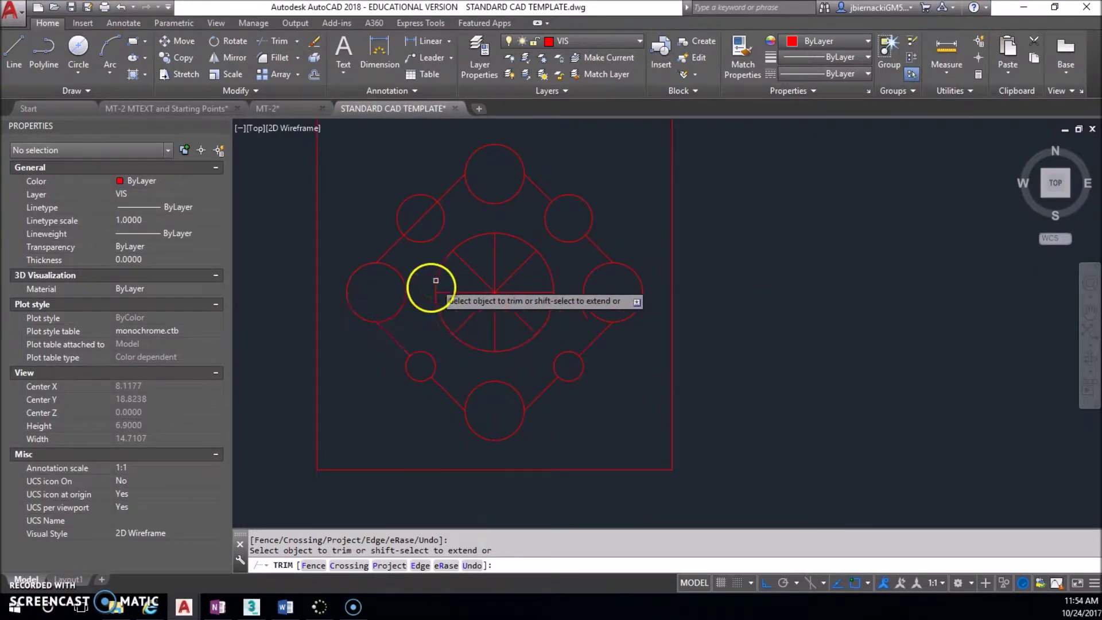
middle_click_drag(458, 262, 402, 273)
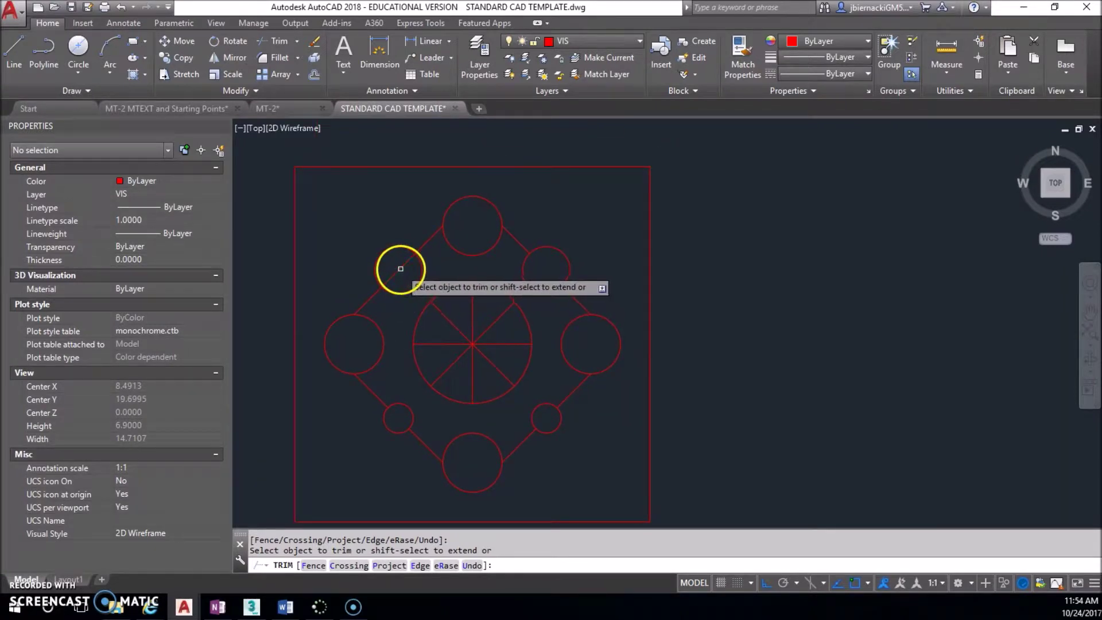
key("Return")
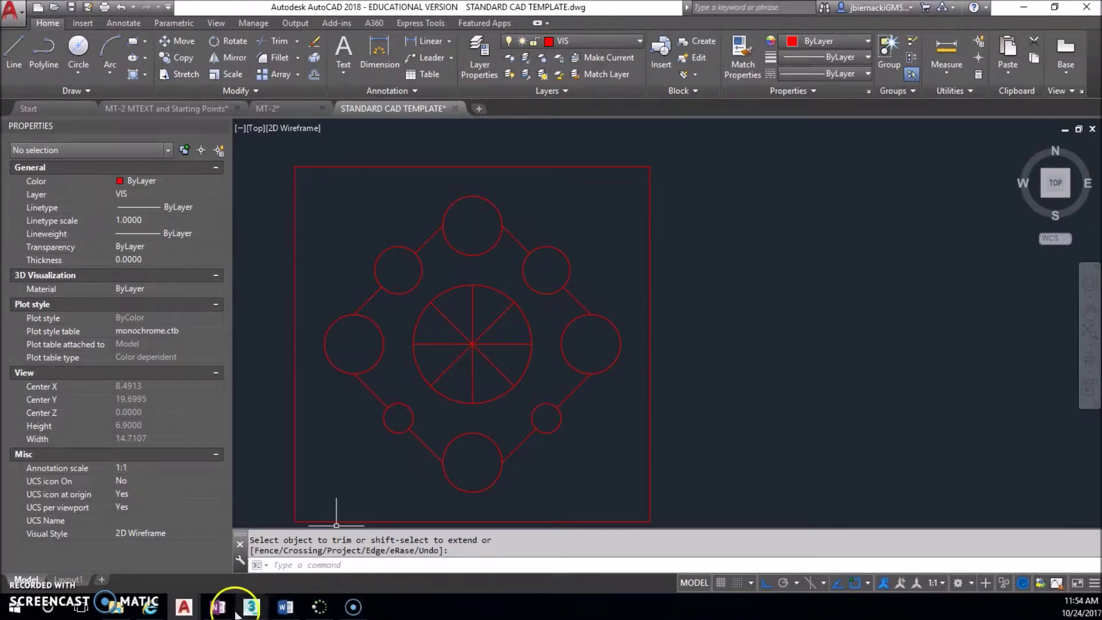
- Check the OneNote assignment and draw a 2-point circle in AutoCAD between the midpoints of the square's top and bottom edges
left_click(217, 606)
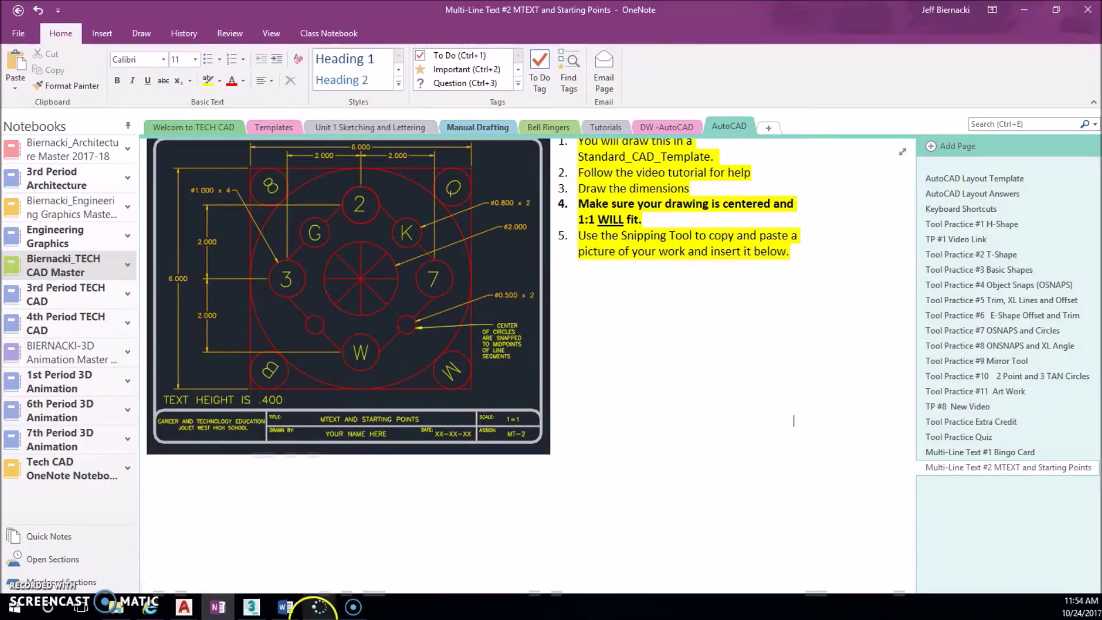
left_click(252, 605)
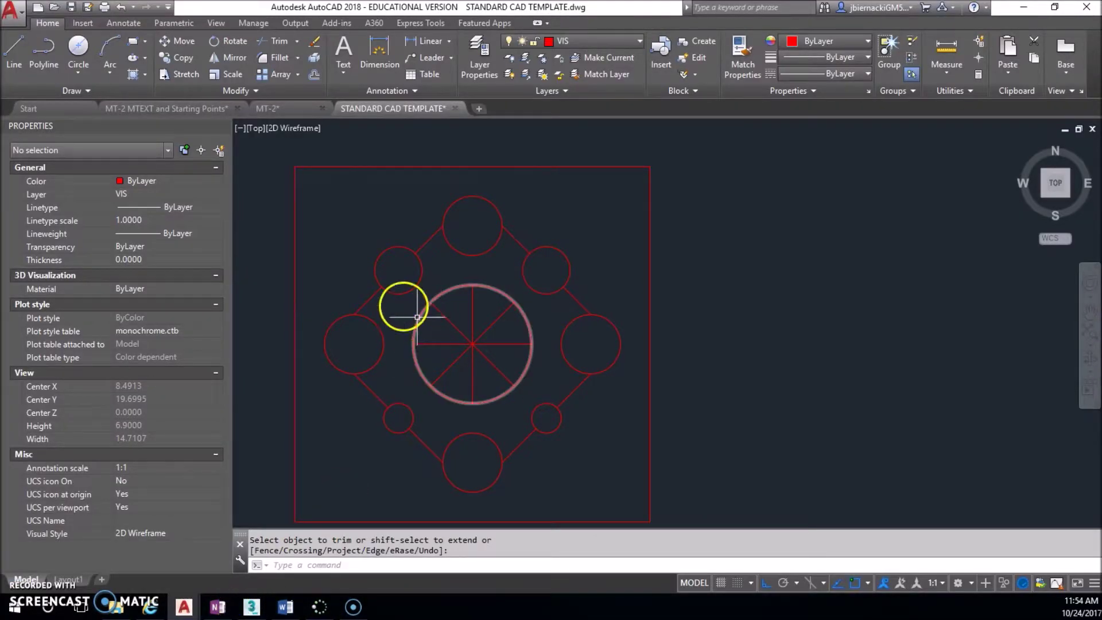
left_click(80, 71)
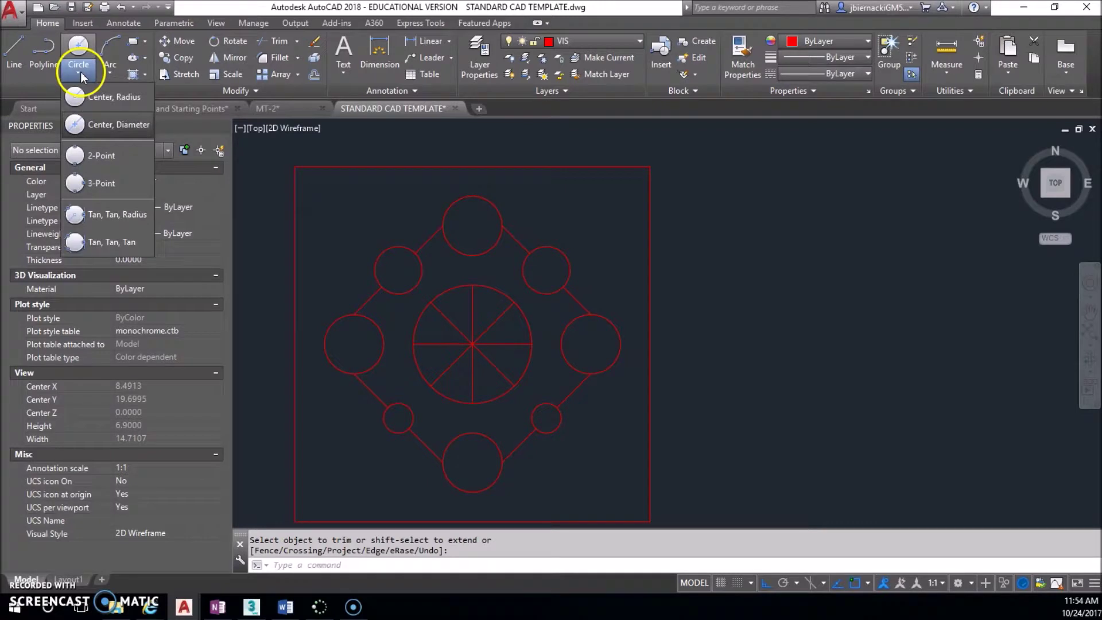
left_click(97, 155)
left_click(473, 167)
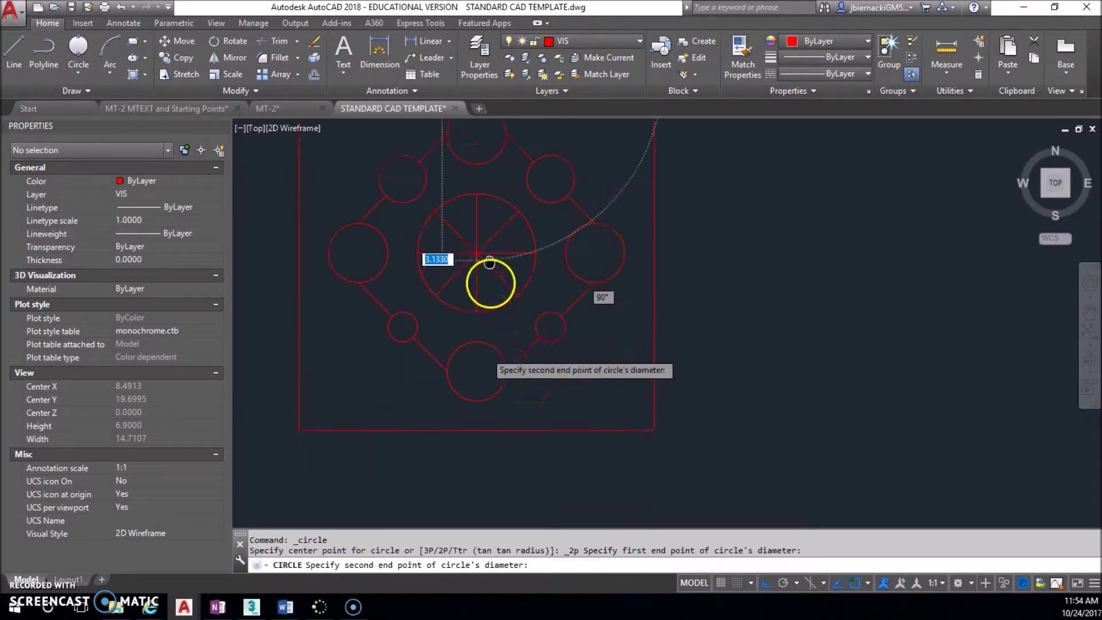
middle_click_drag(502, 309, 490, 455)
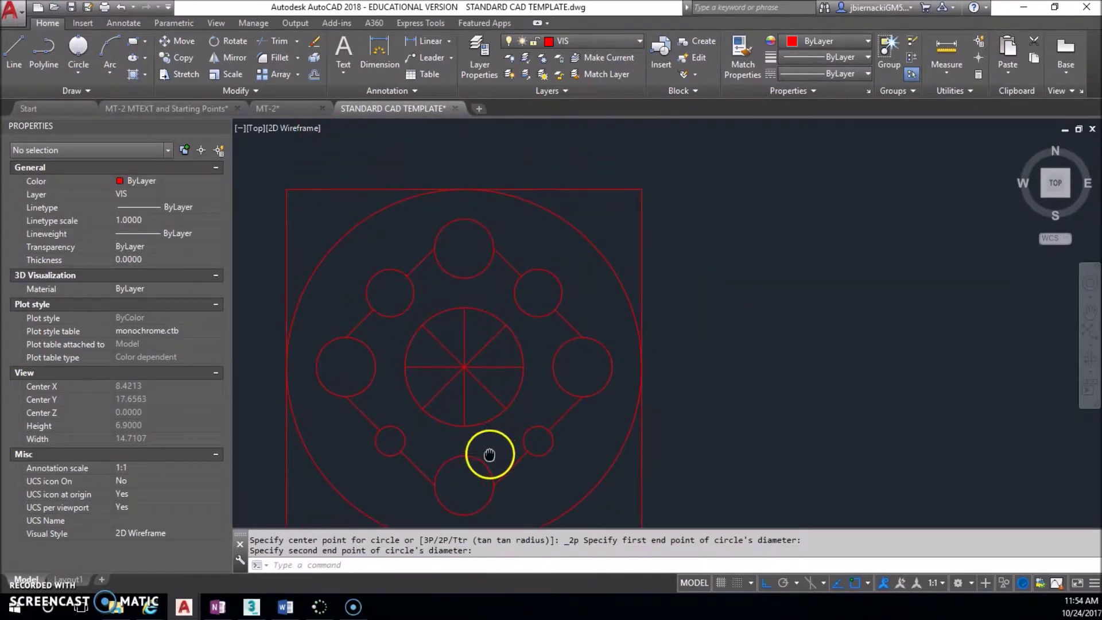
- Draw a Tan, Tan, Tan circle in the square's upper-left corner, tangent to both edges and the large circle
left_click(78, 74)
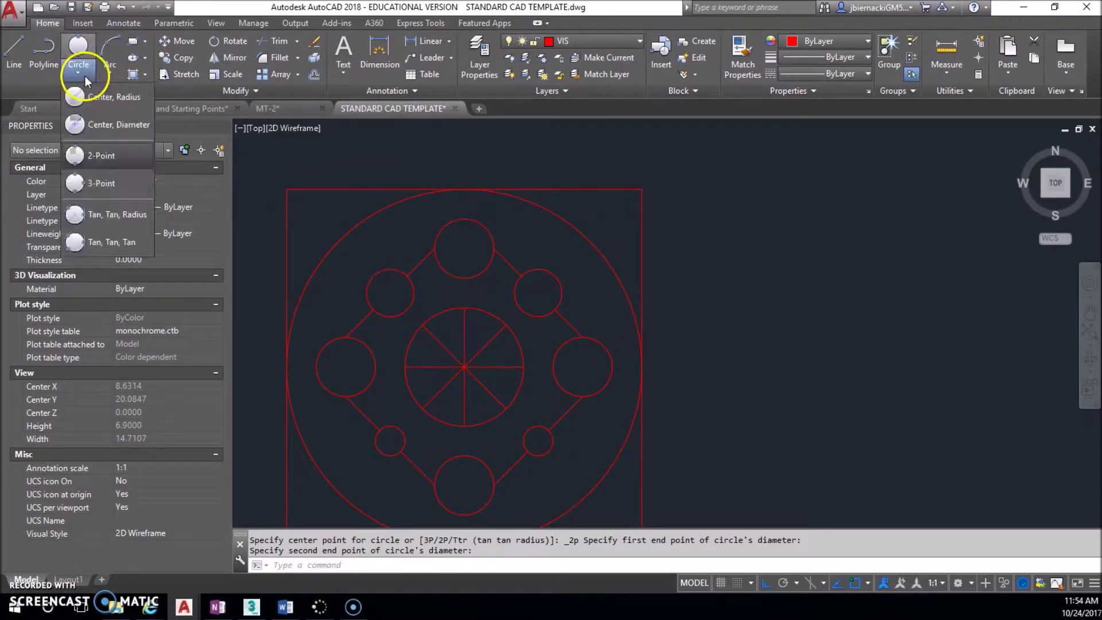
left_click(102, 239)
left_click(331, 241)
left_click(337, 195)
left_click(337, 190)
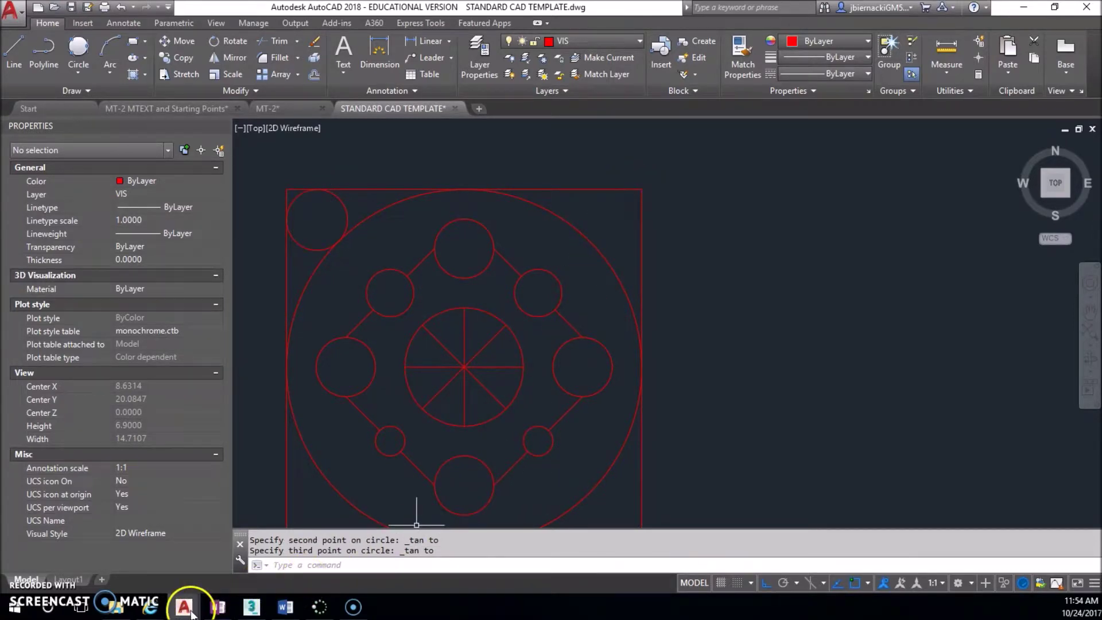
- Examine the circle lettering and text height in the OneNote assignment, and return to the STANDARD CAD TEMPLATE drawing in AutoCAD
left_click(209, 611)
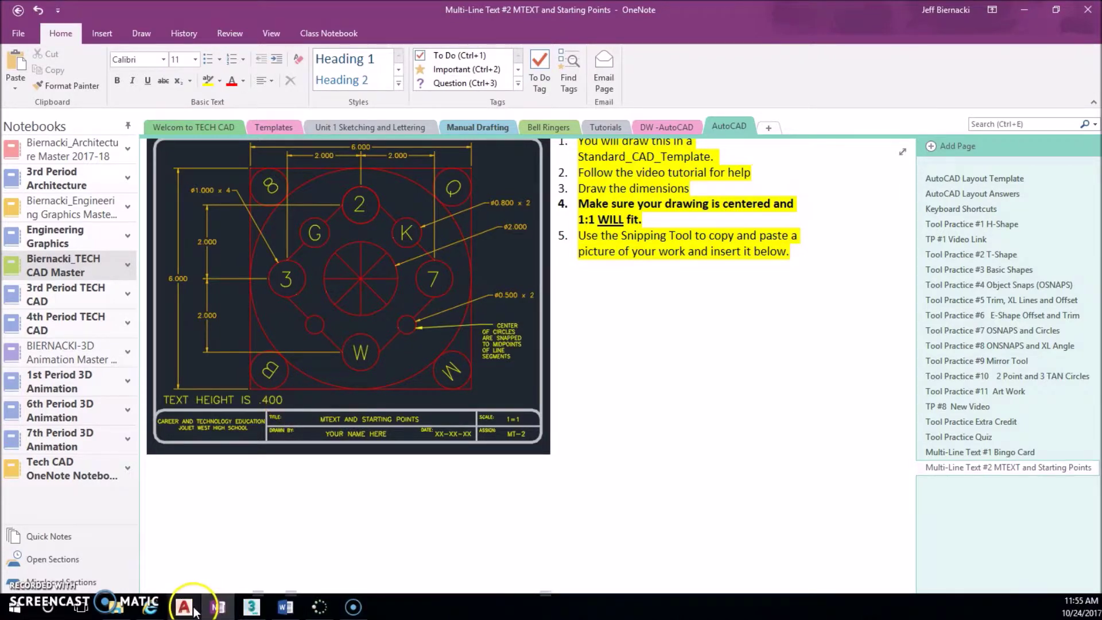
mouse_move(190, 607)
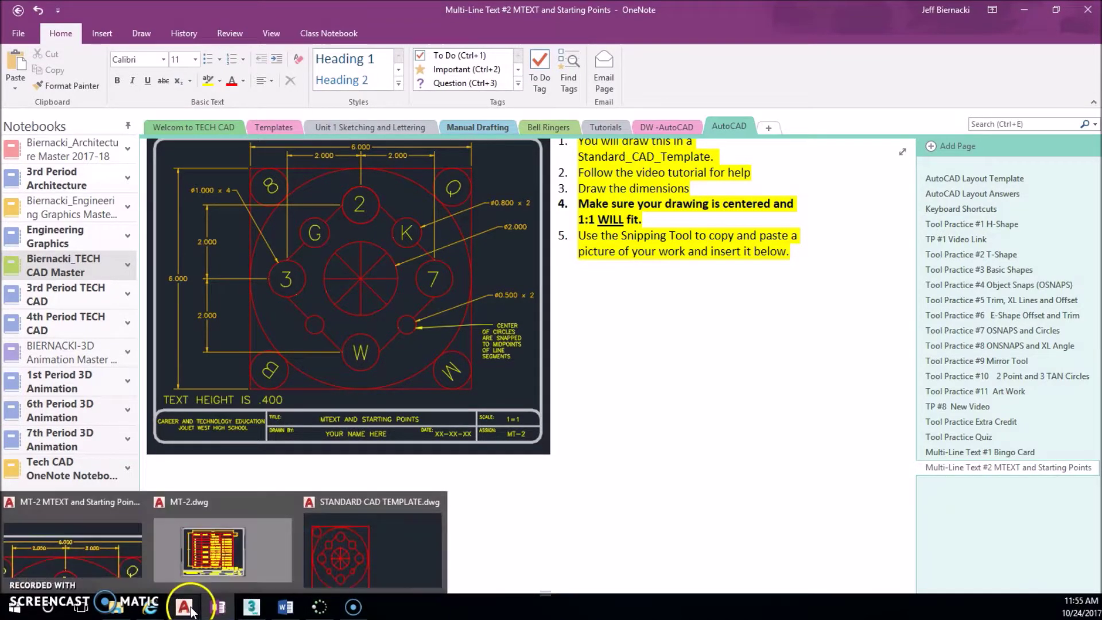
left_click(378, 559)
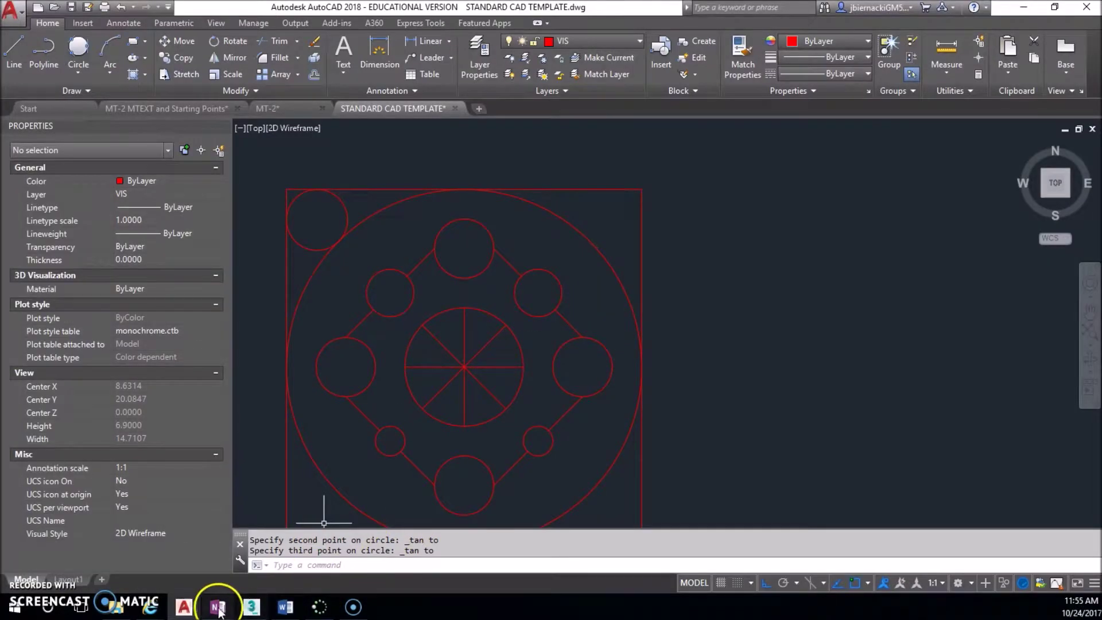
left_click(218, 606)
key("alt+Tab")
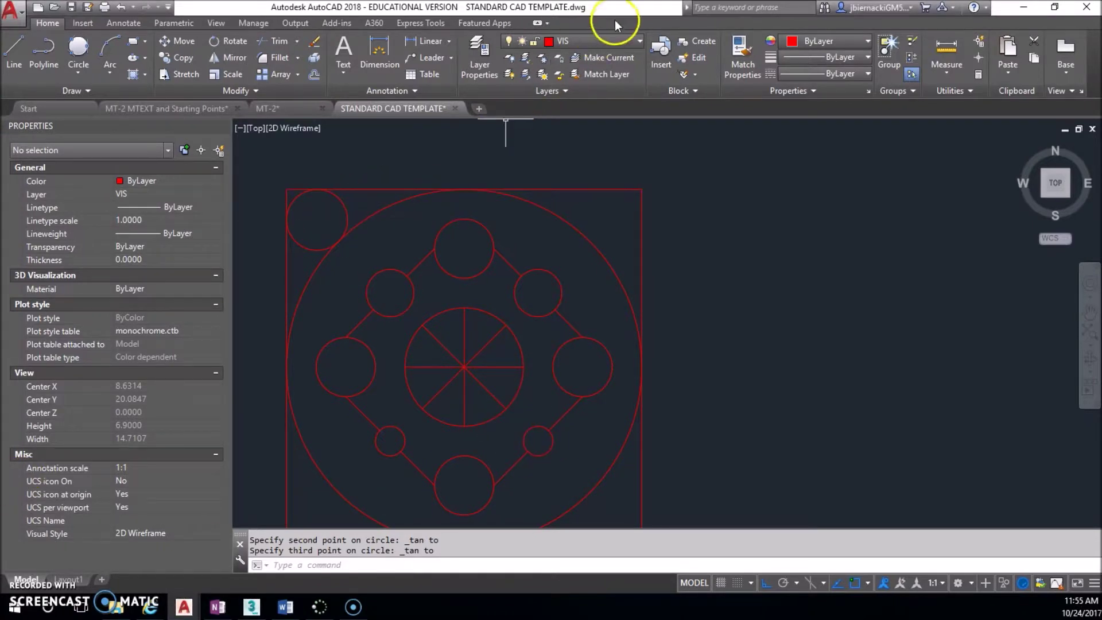
- Make the text layer current and create the multiline text 8 inside the circle in the square's upper-left corner
left_click(619, 42)
left_click(593, 157)
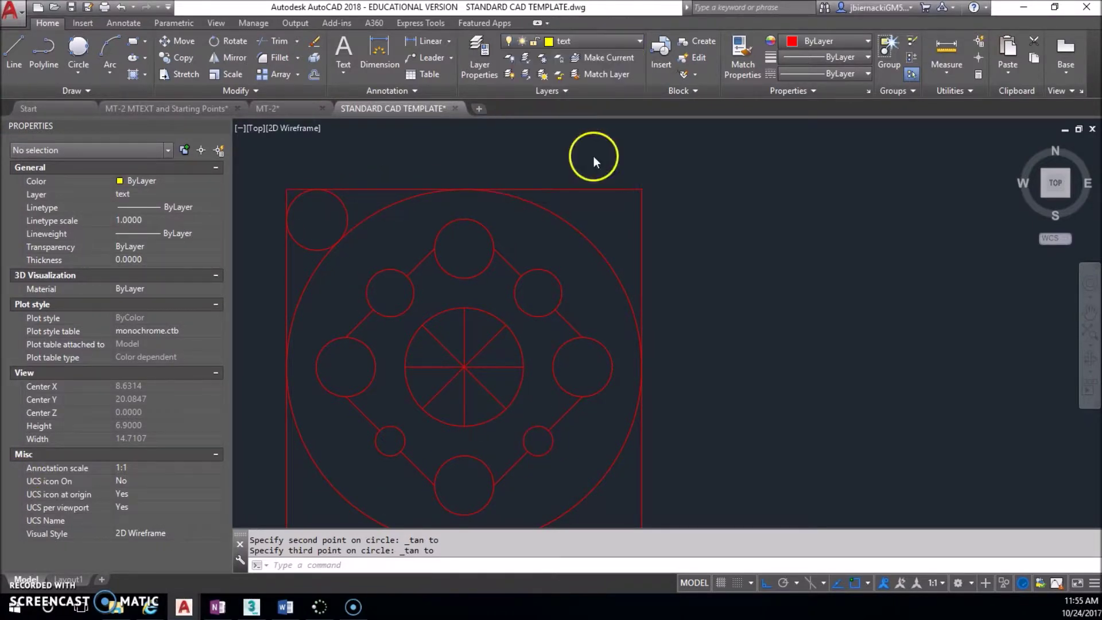
left_click(342, 68)
left_click(350, 86)
scroll(323, 230, "up", 2)
scroll(323, 229, "up", 2)
middle_click_drag(327, 172, 428, 226)
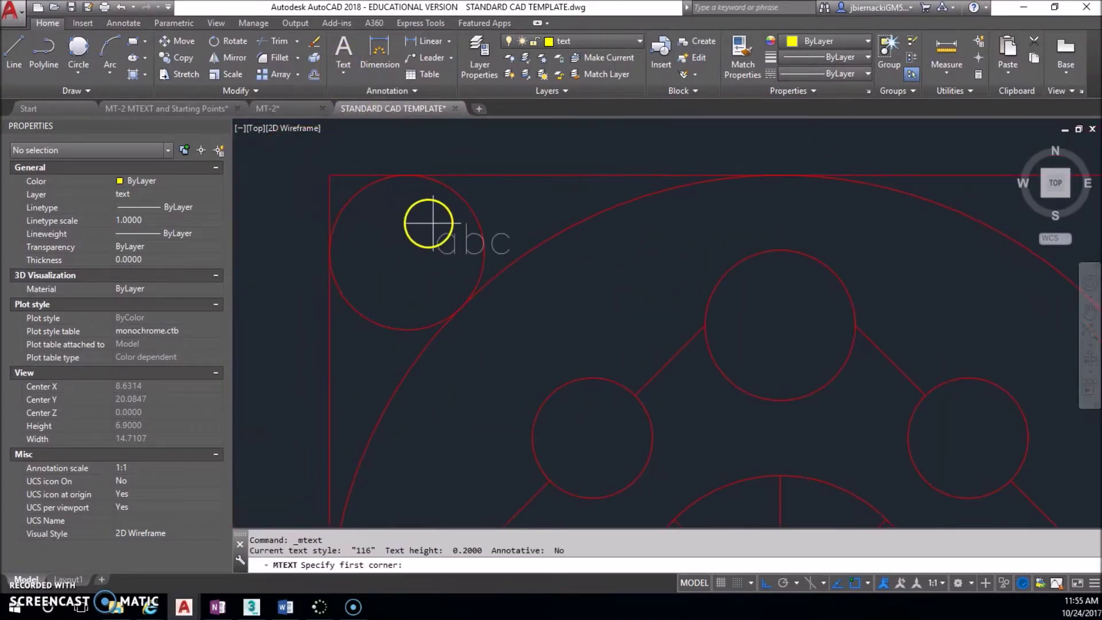
left_click(368, 219)
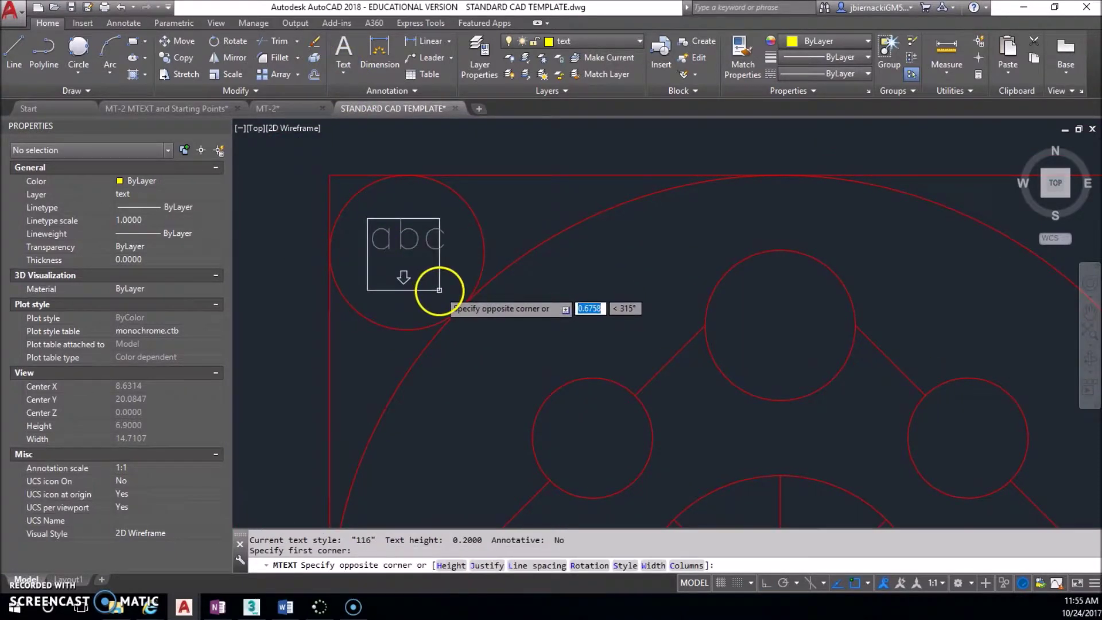
left_click(442, 283)
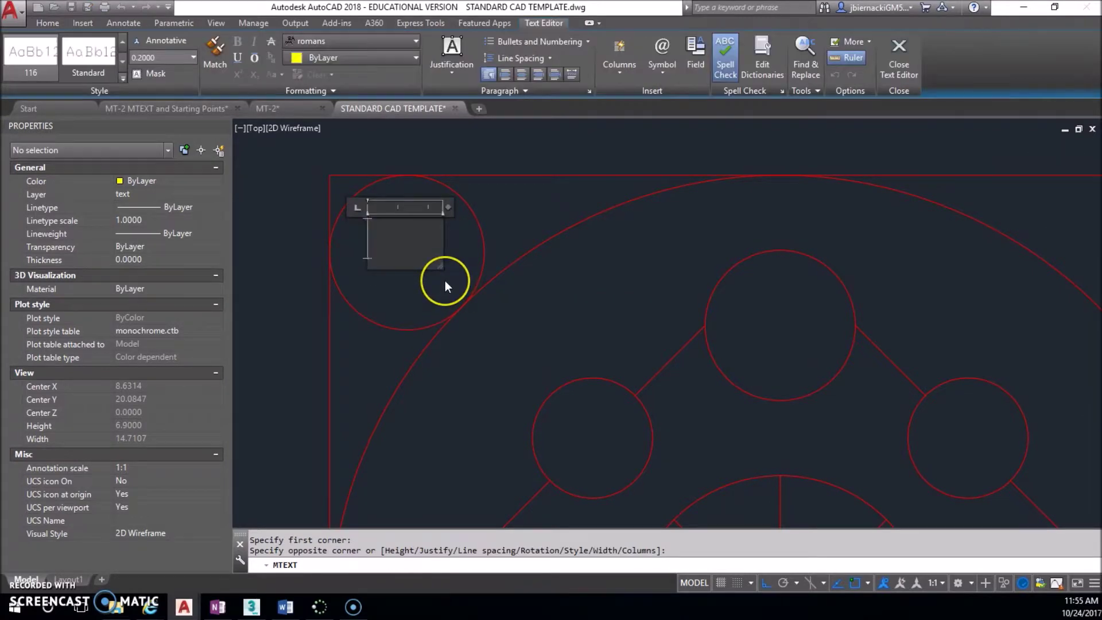
type("8")
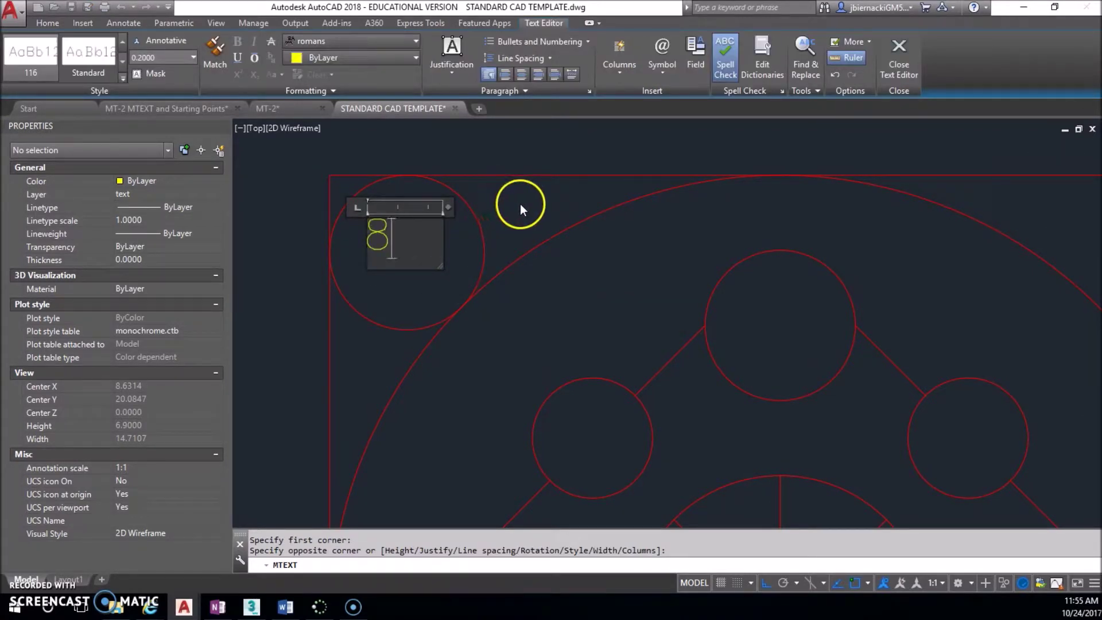
- Set the height of the 8 in the corner circle to 0.4 and finish the text edit
left_click_drag(407, 249, 365, 255)
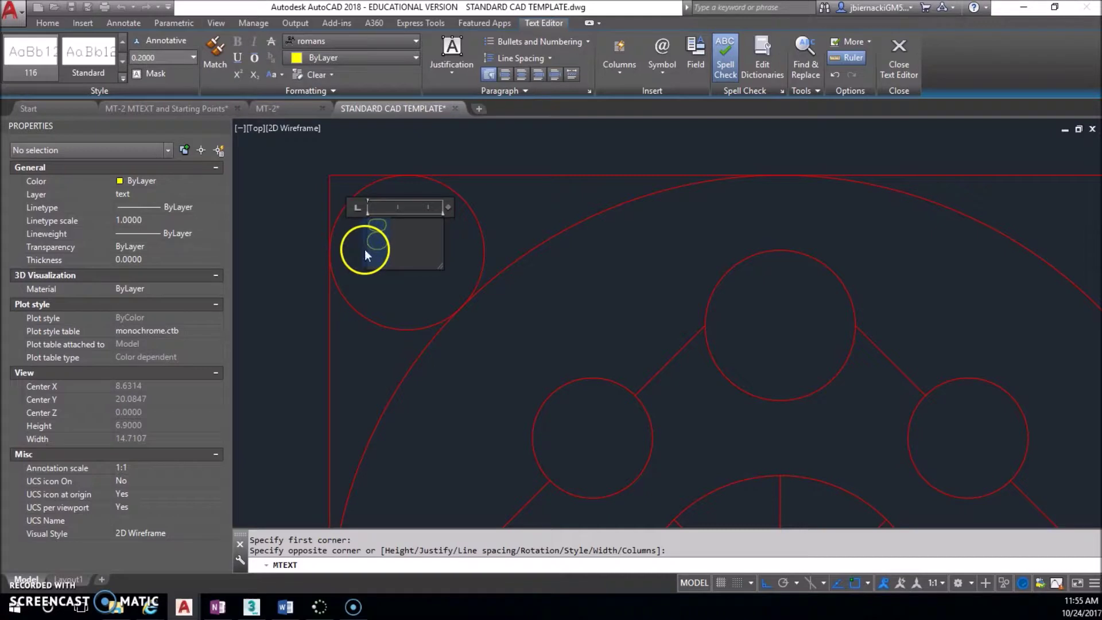
left_click(194, 57)
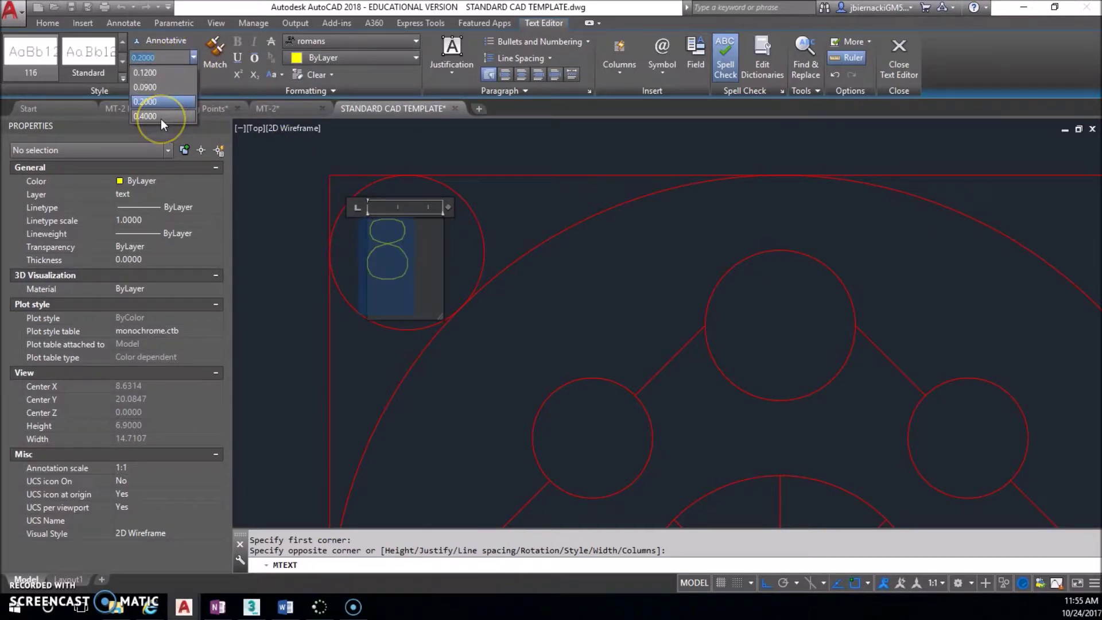
left_click(158, 101)
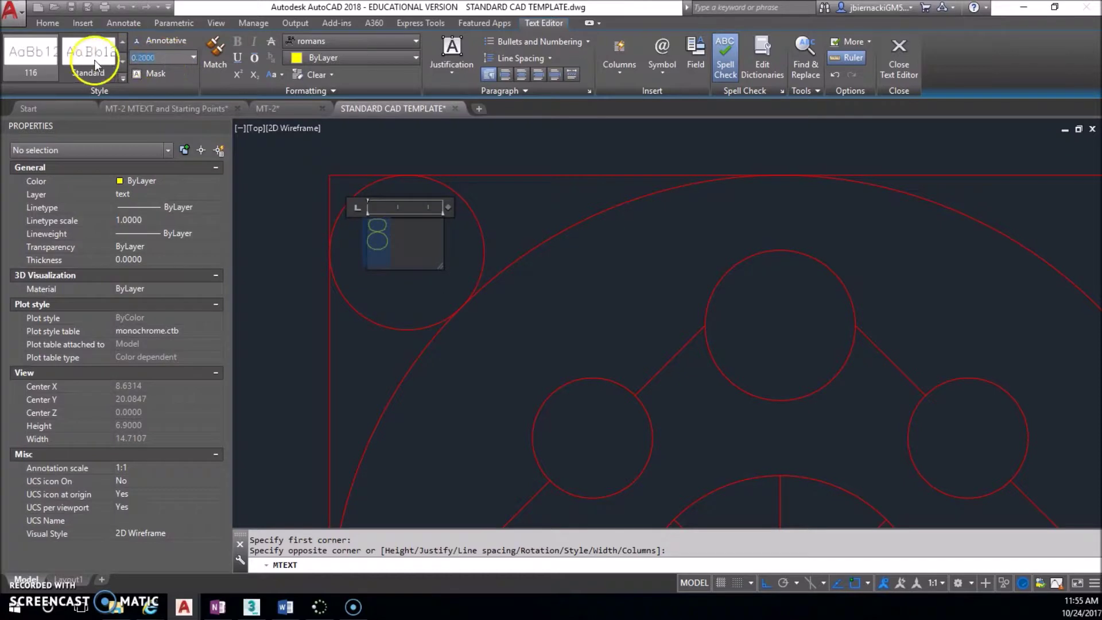
type("4")
mouse_move(367, 229)
left_mouse_down()
mouse_move(392, 239)
mouse_move(385, 232)
left_mouse_up()
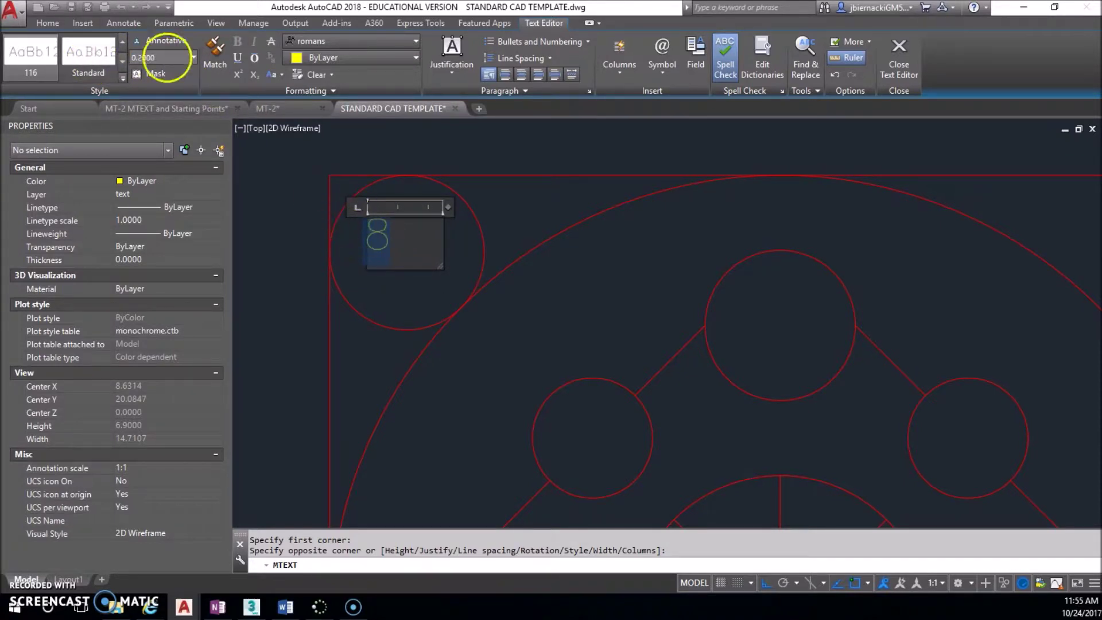
type(".4")
key("Return")
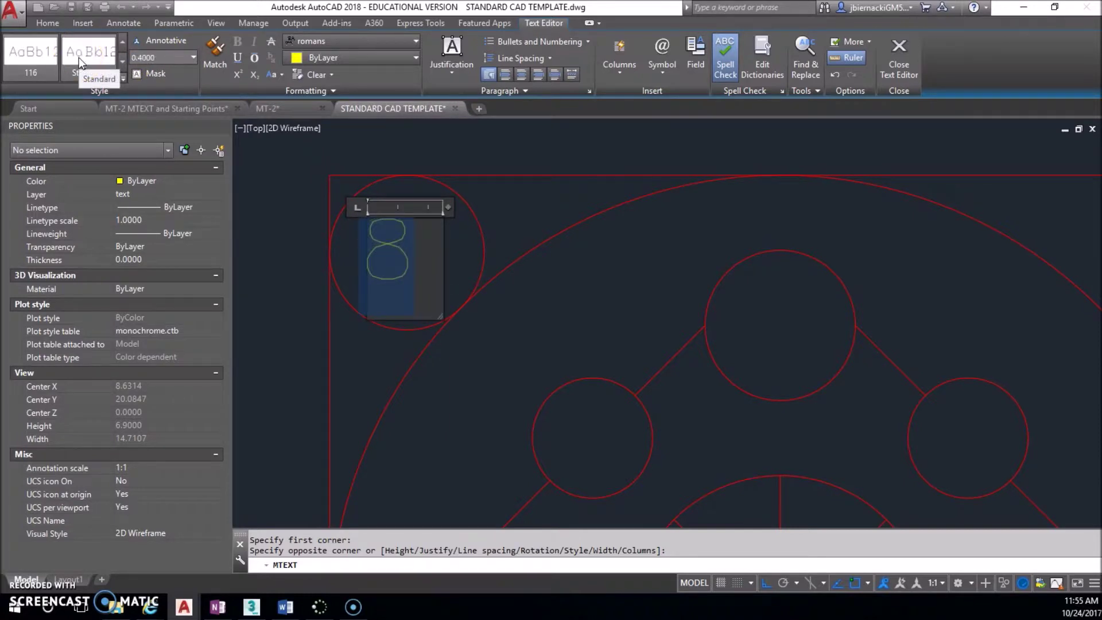
left_click(508, 208)
scroll(517, 215, "down", 4)
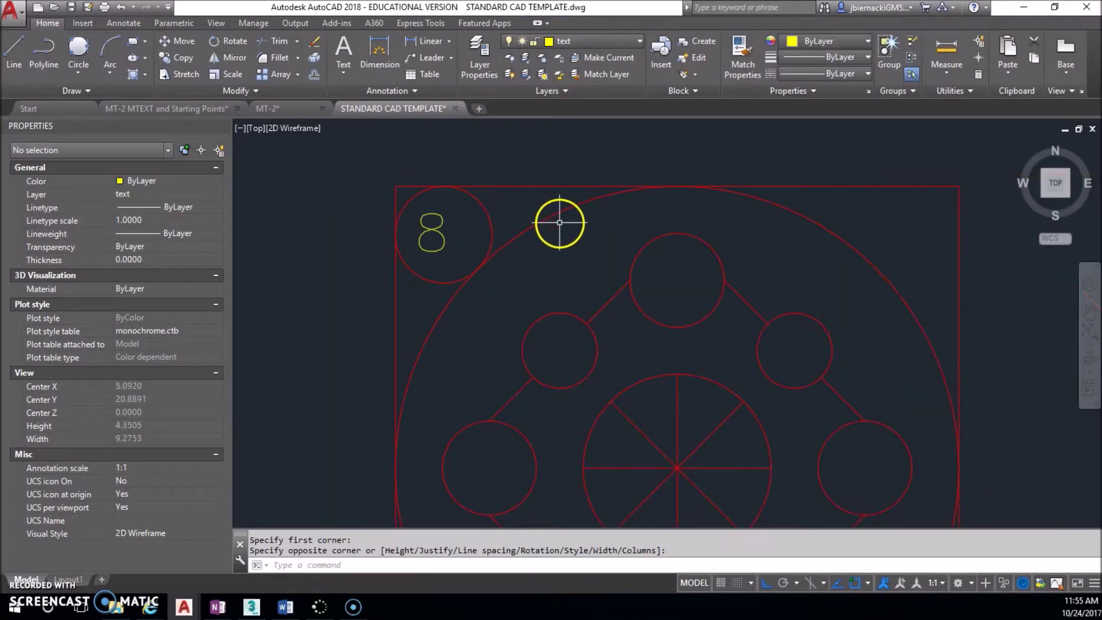
middle_click_drag(580, 251, 521, 233)
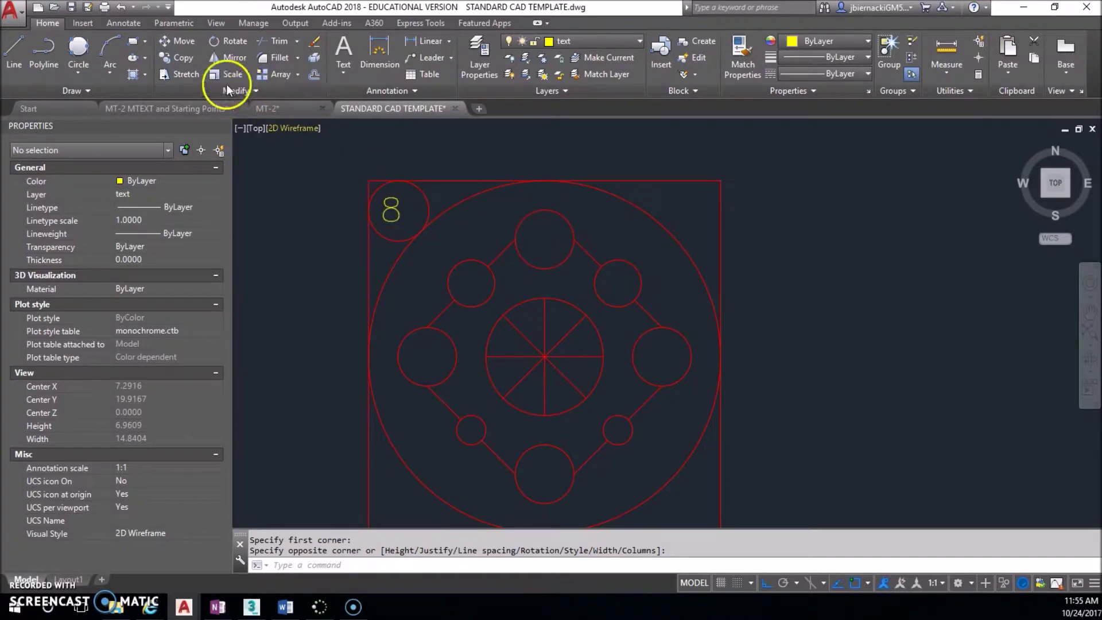
left_click(182, 56)
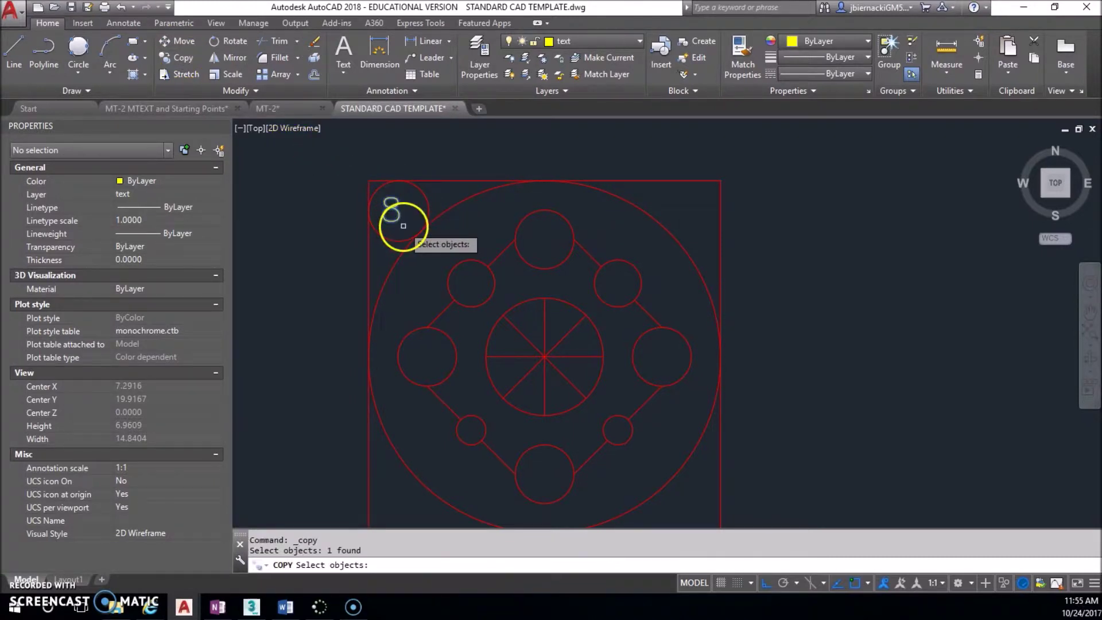
key("Return")
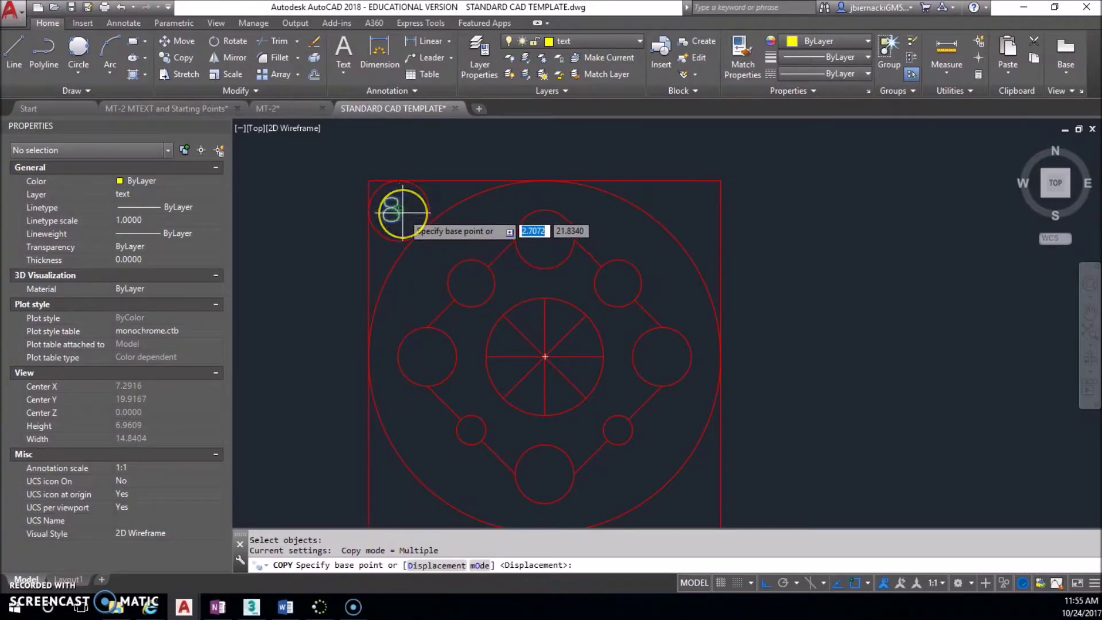
scroll(381, 205, "up", 2)
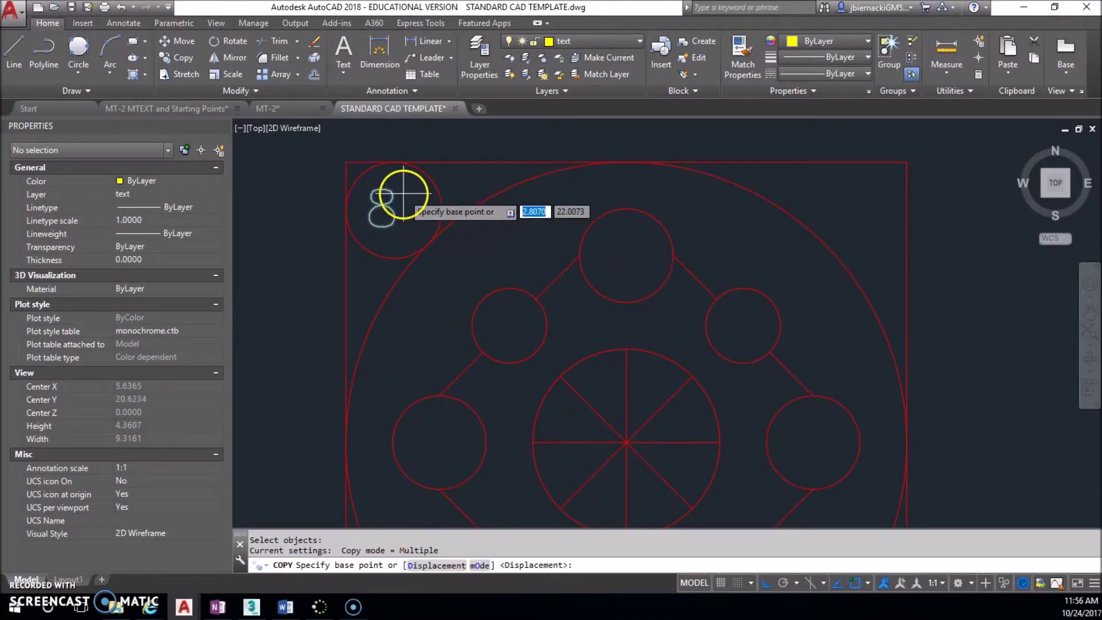
key("Escape")
left_click(385, 204)
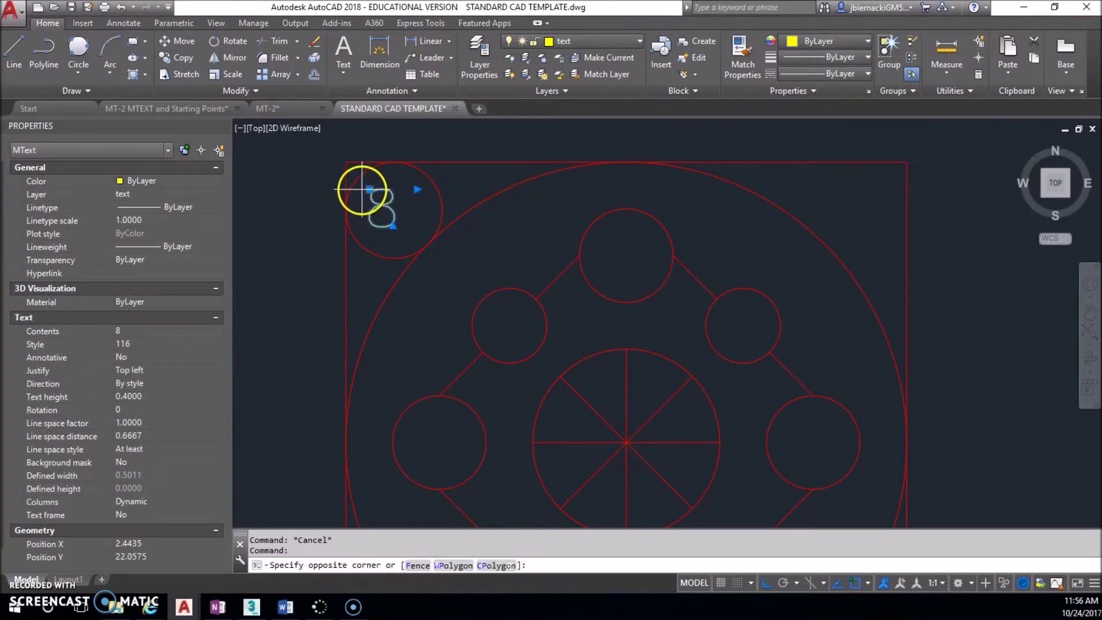
left_click(365, 184)
left_click(369, 189)
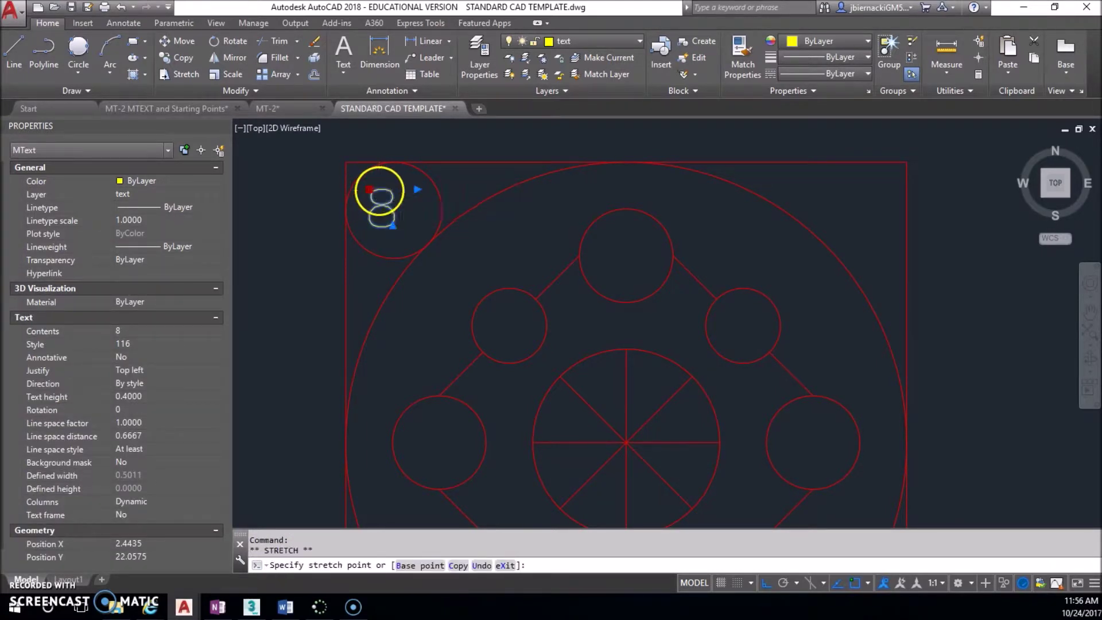
key("Escape")
scroll(442, 201, "down", 3)
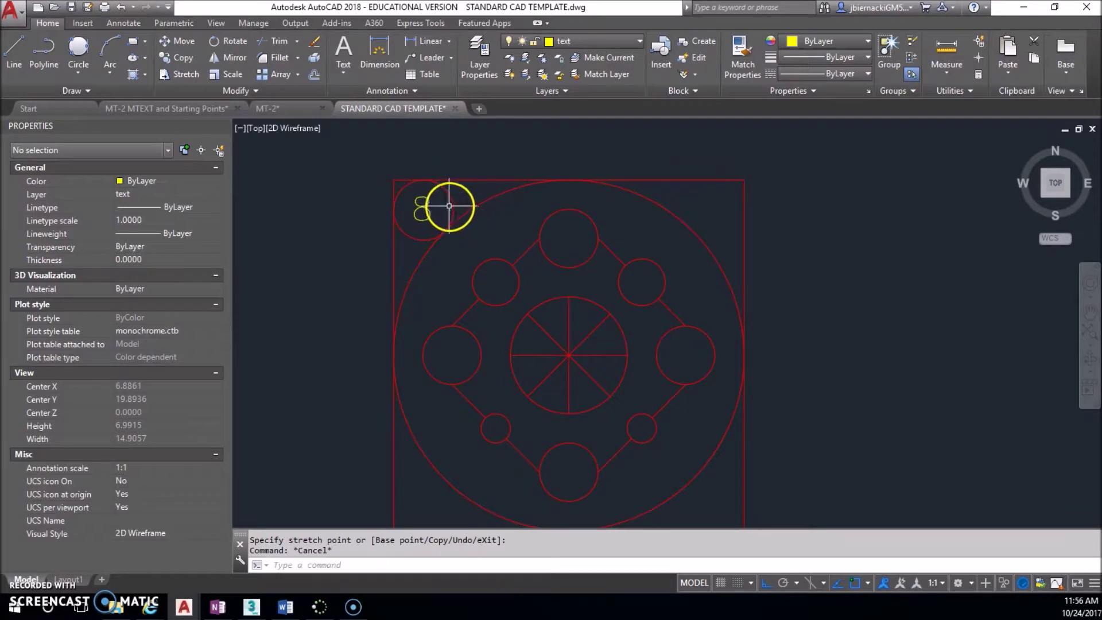
- Copy the 8 from the corner circle's center with Ortho off, placing a first copy freehand in the square's upper-right corner
left_click(184, 58)
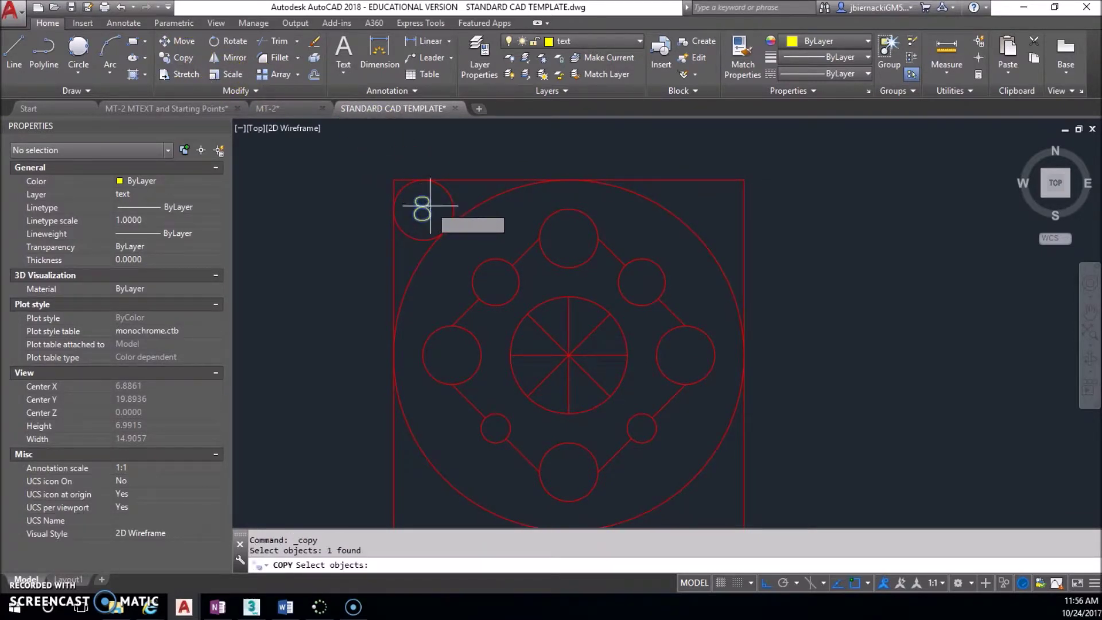
key("Return")
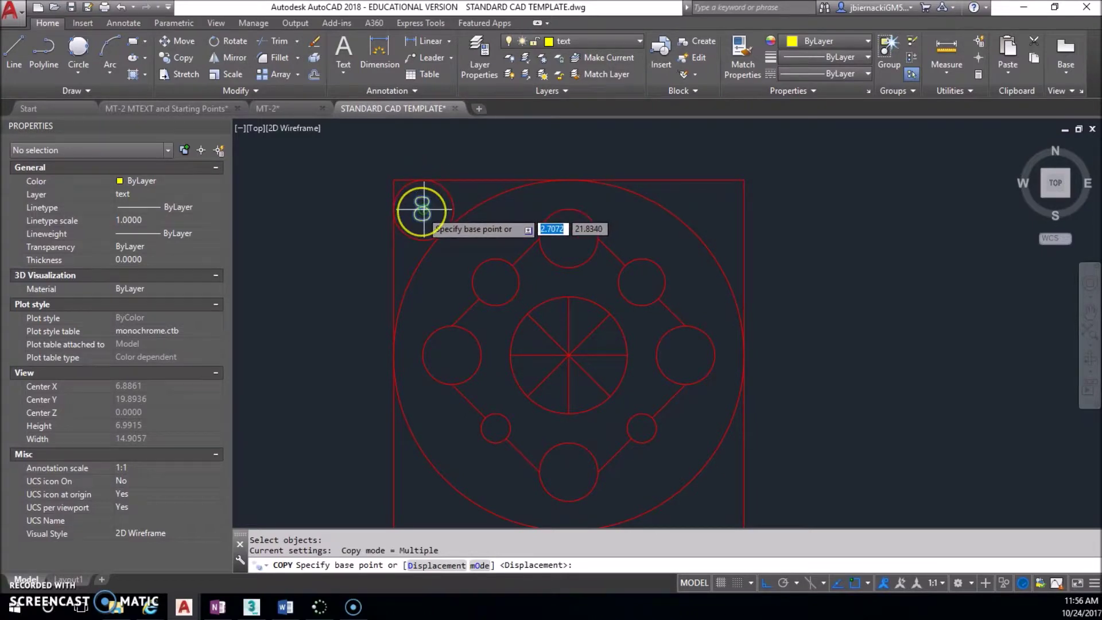
scroll(427, 208, "up", 2)
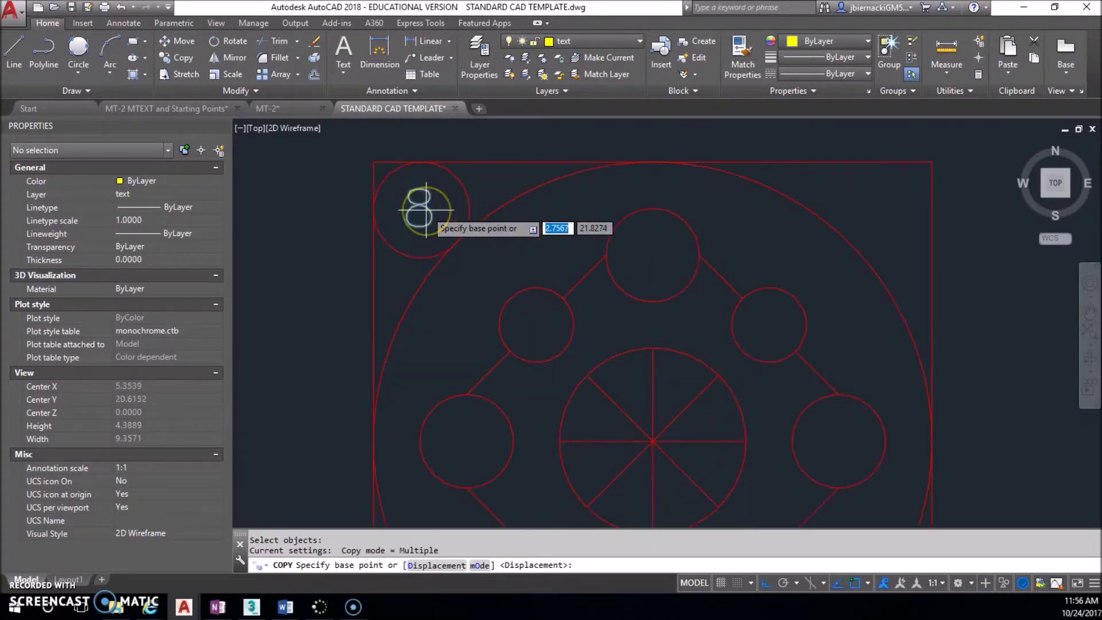
middle_click_drag(430, 201, 385, 194)
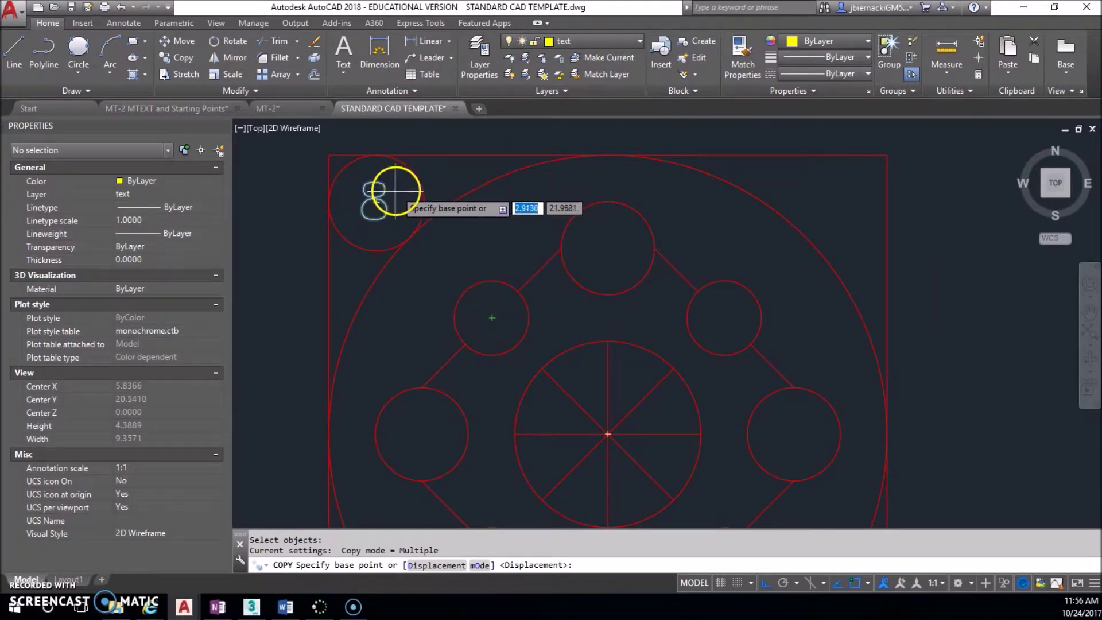
left_click(376, 202)
scroll(376, 202, "down", 3)
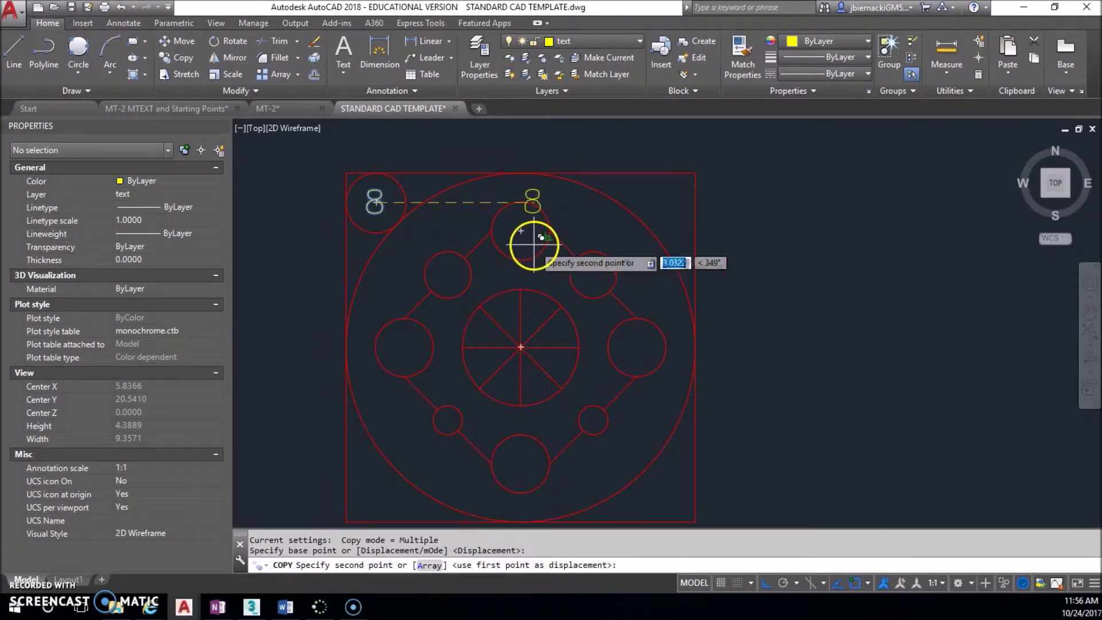
left_click(767, 582)
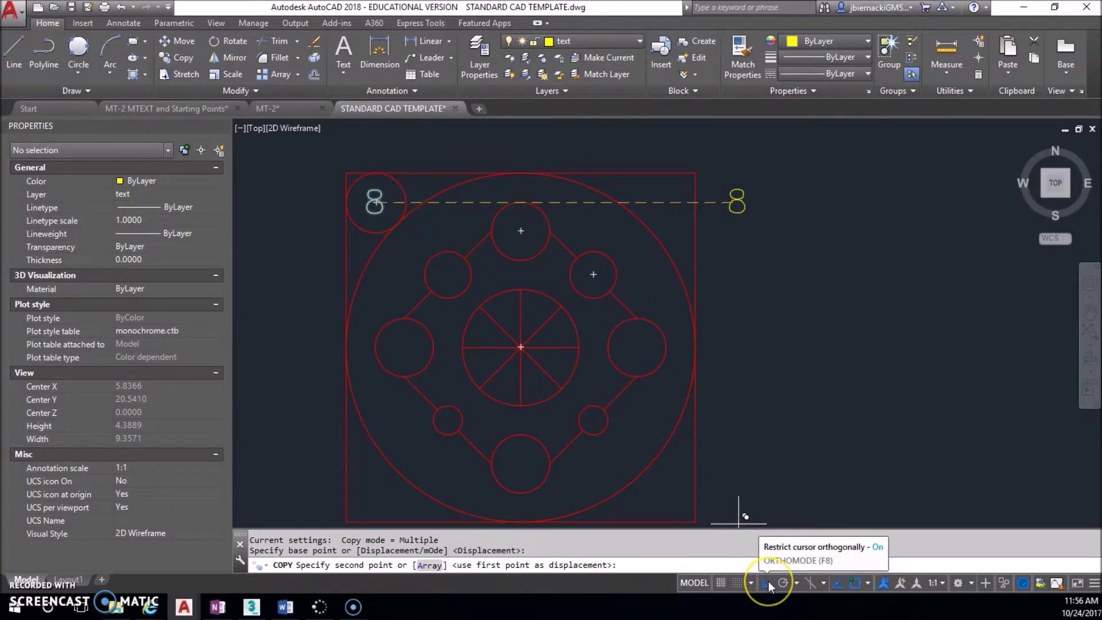
left_click(649, 205)
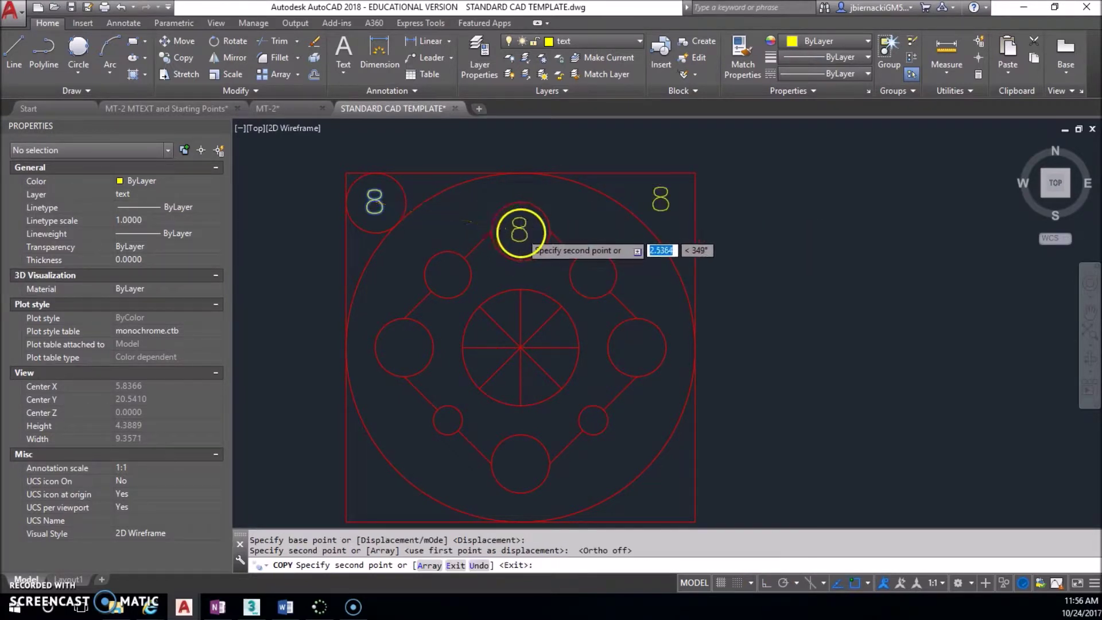
- Place further copies of the 8 at the centers of the top, upper-right, right, bottom, left and upper-left circles
left_click(520, 231)
left_click(600, 267)
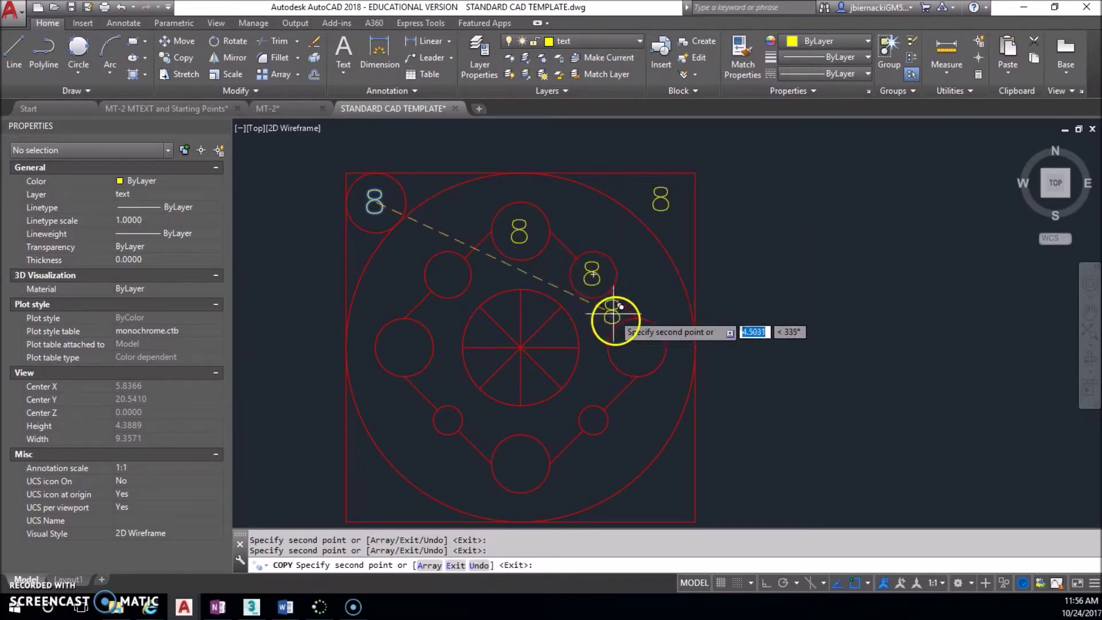
left_click(637, 348)
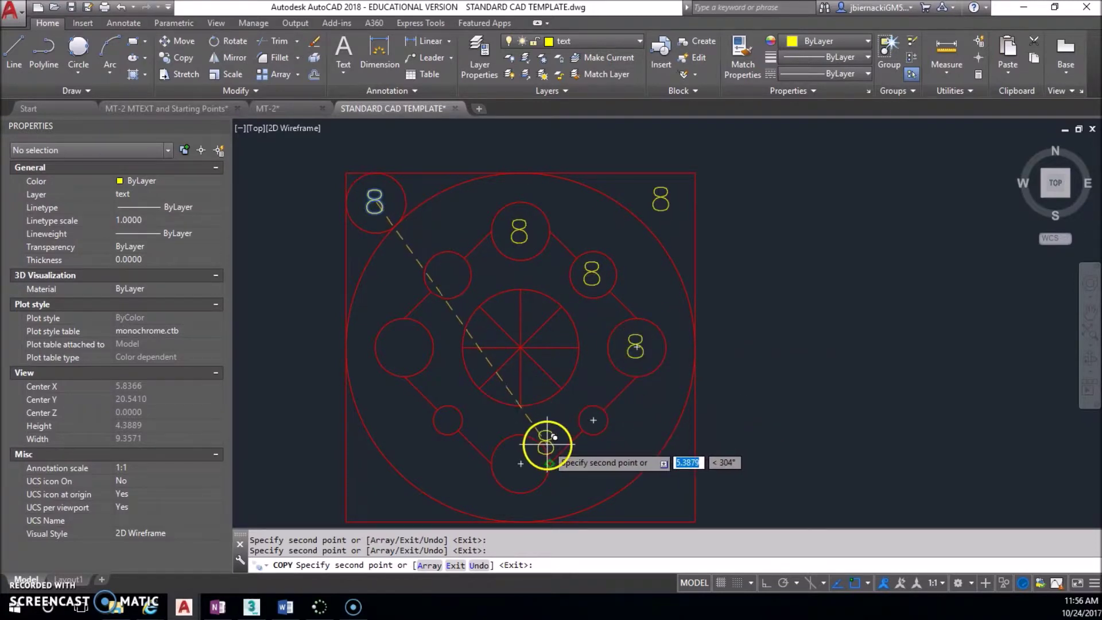
left_click(404, 346)
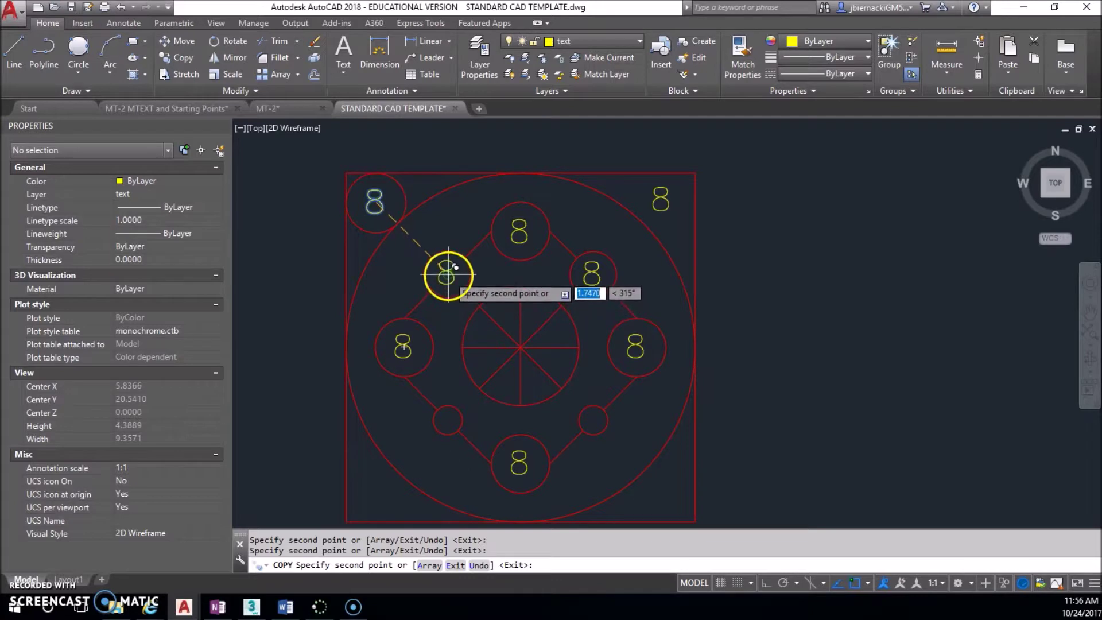
left_click(456, 268)
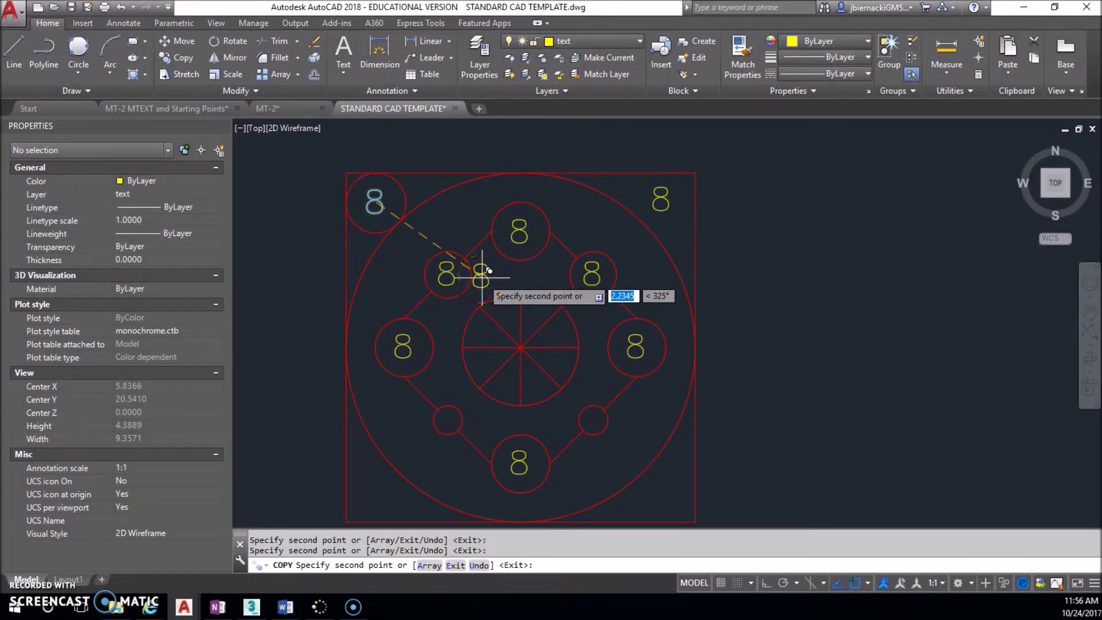
key("Escape")
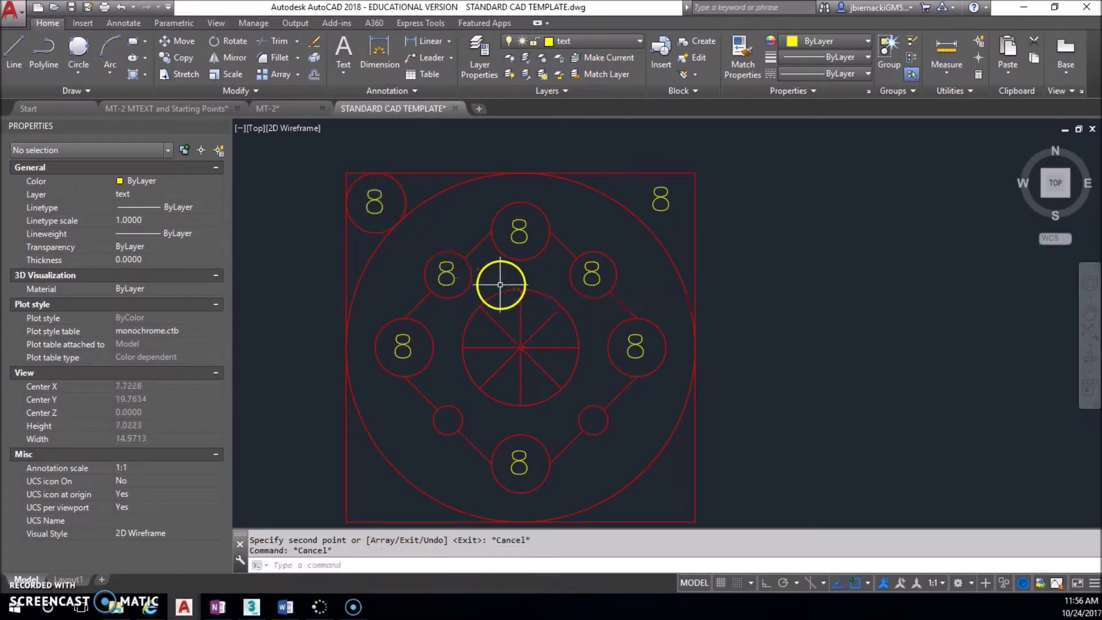
- Change the text in the top circle to 2
double_click(522, 232)
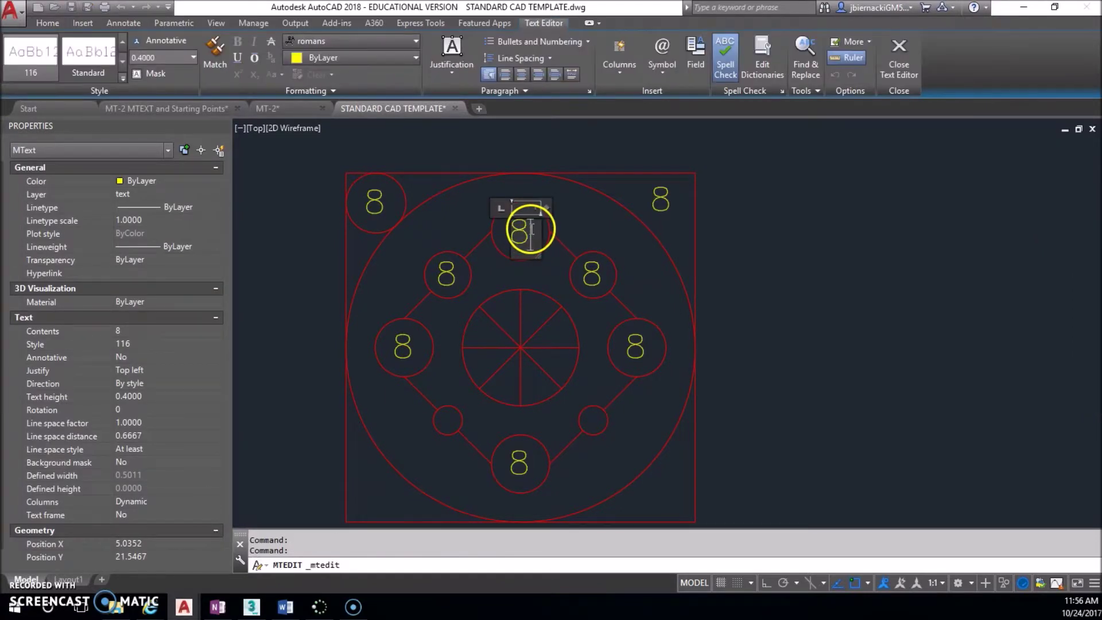
left_click(588, 244)
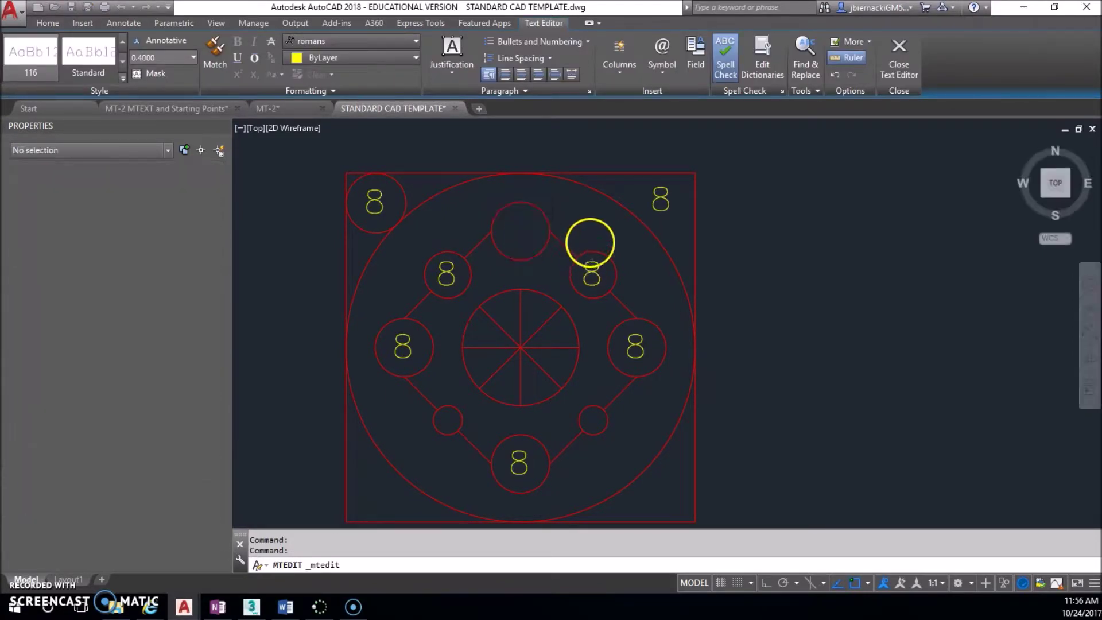
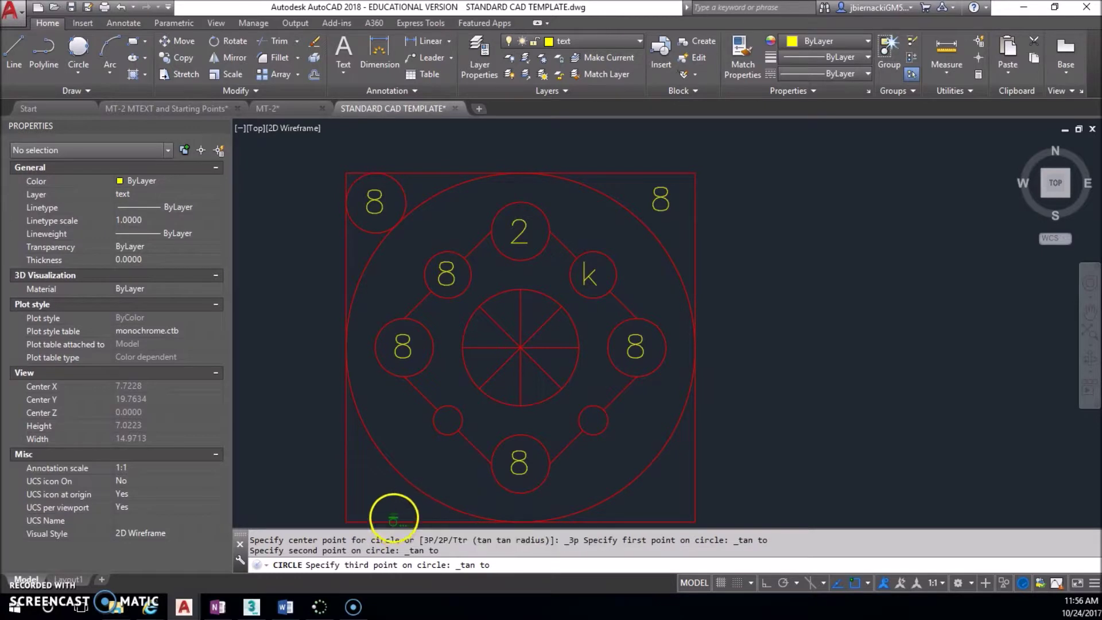
- Finish the three-tangent circle in the square's lower-left corner and move it to the VIS layer
left_click(393, 520)
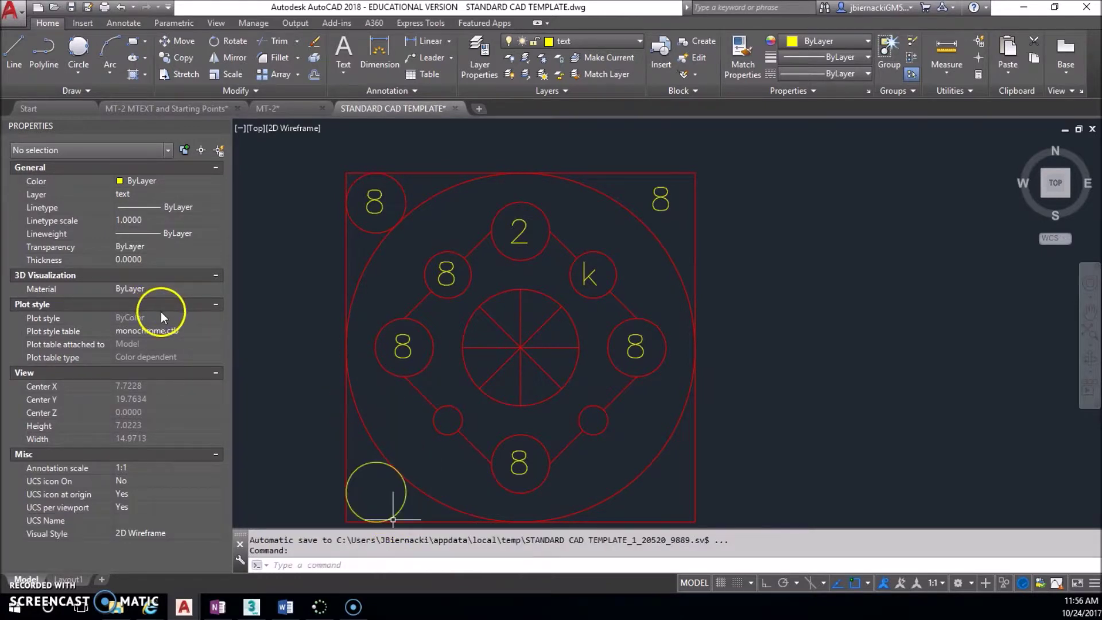
left_click(361, 468)
left_click(588, 49)
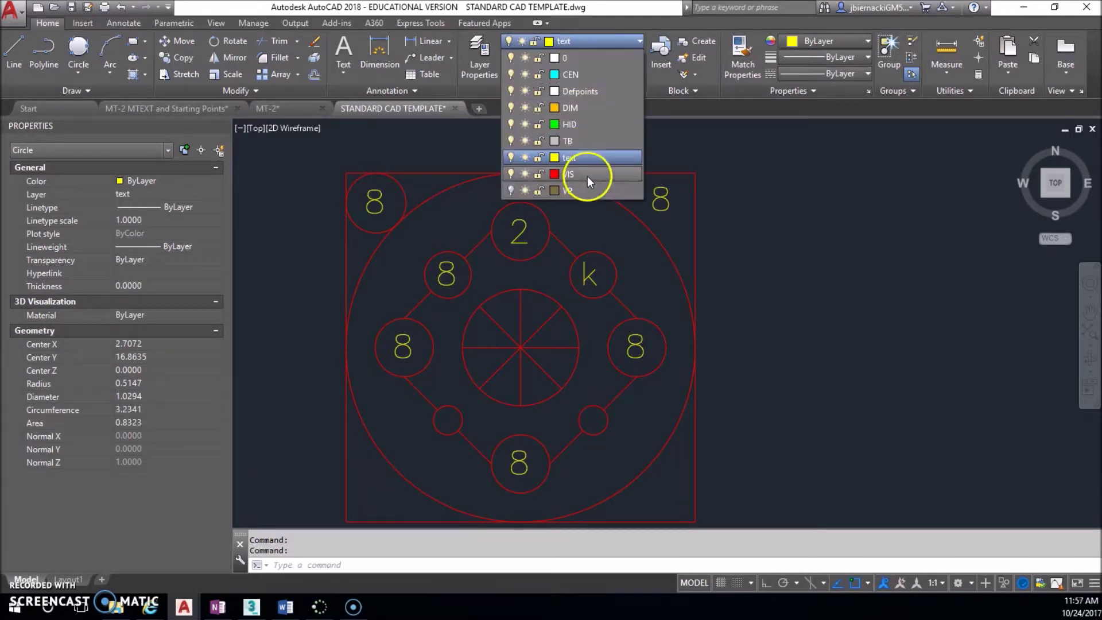
left_click(587, 177)
key("Escape")
key("Escape")
- Copy the 8 from the center of the upper-left corner circle to the center of the lower-left corner circle
mouse_move(343, 359)
middle_mouse_down()
mouse_move(356, 315)
mouse_move(337, 371)
middle_mouse_up()
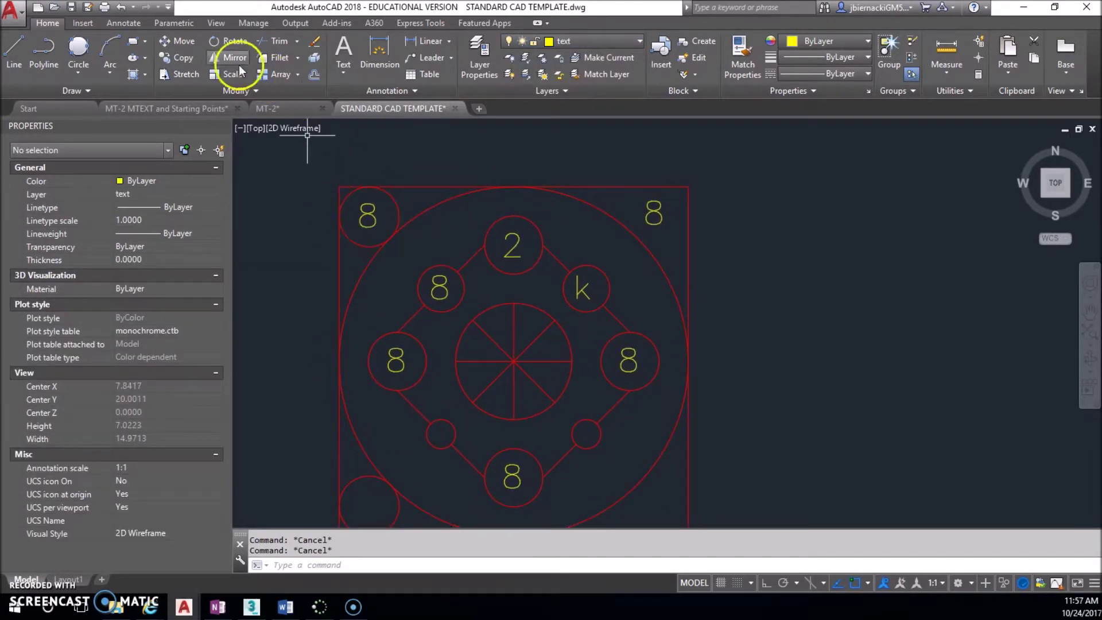
left_click(180, 58)
left_click(369, 216)
key("Return")
left_click(370, 221)
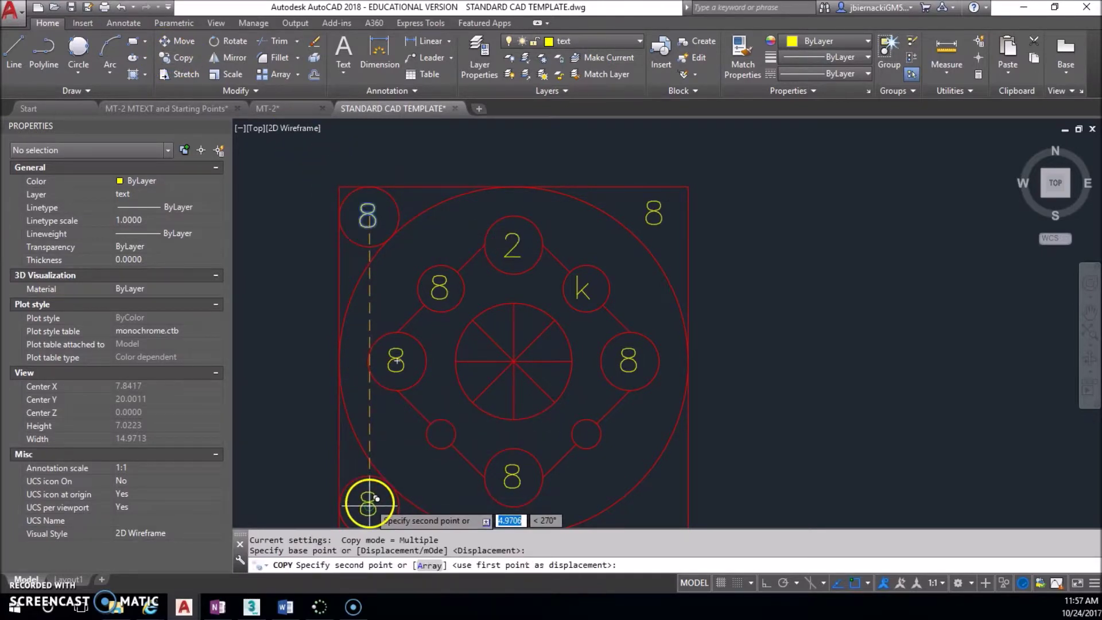
key("Return")
- Rotate the 8 in the upper-left corner circle about the circle's center by about 40 degrees
scroll(394, 374, "up", 1)
scroll(389, 401, "down", 1)
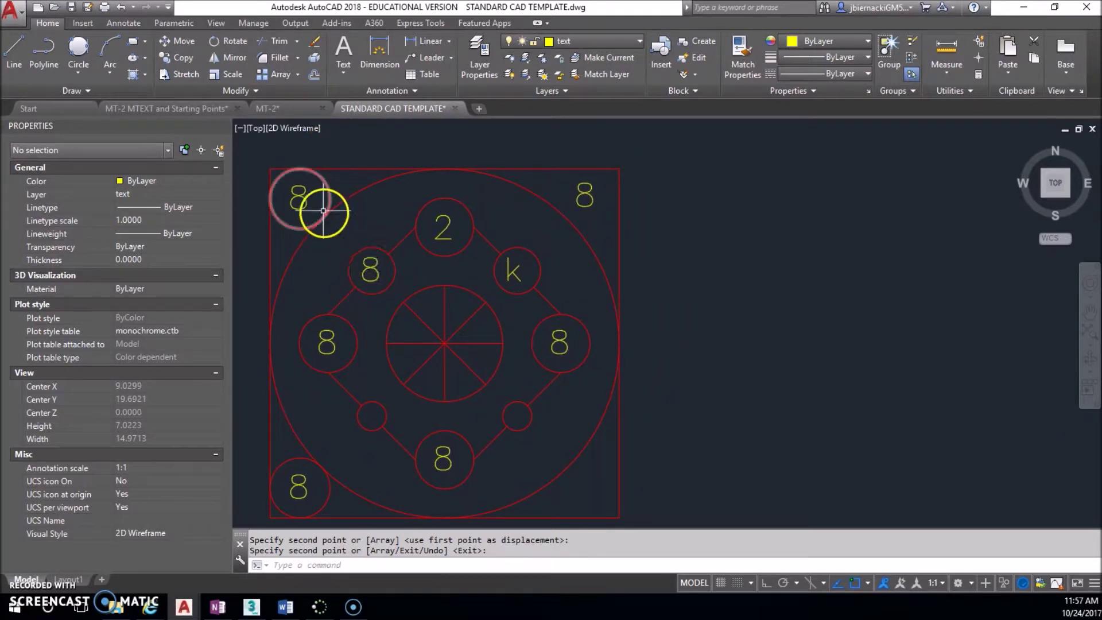
middle_click_drag(348, 242, 352, 259)
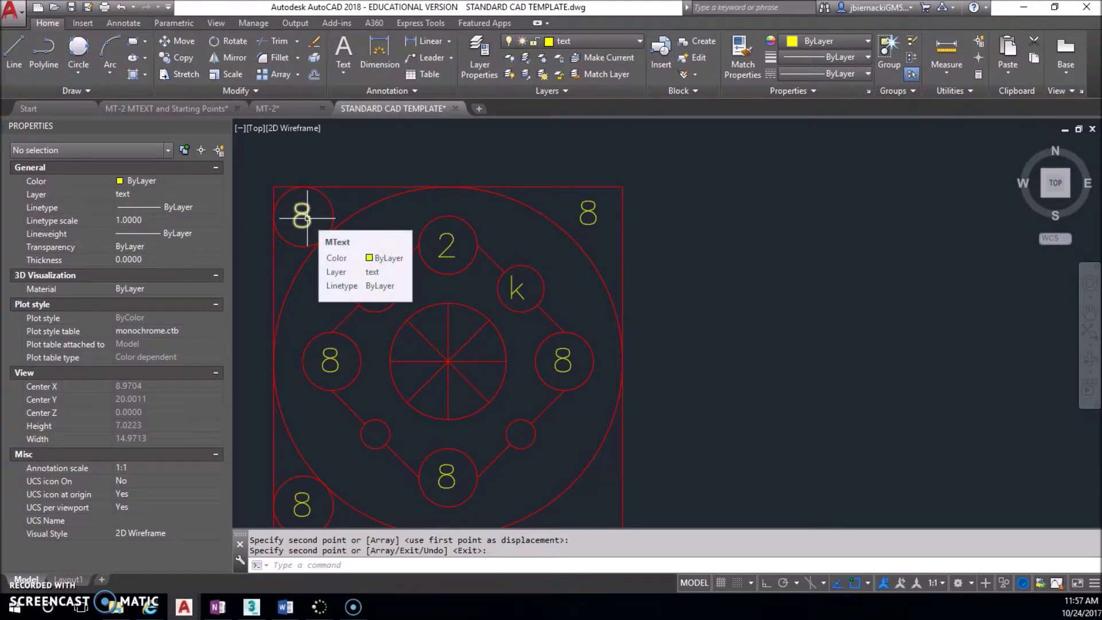
left_click(235, 42)
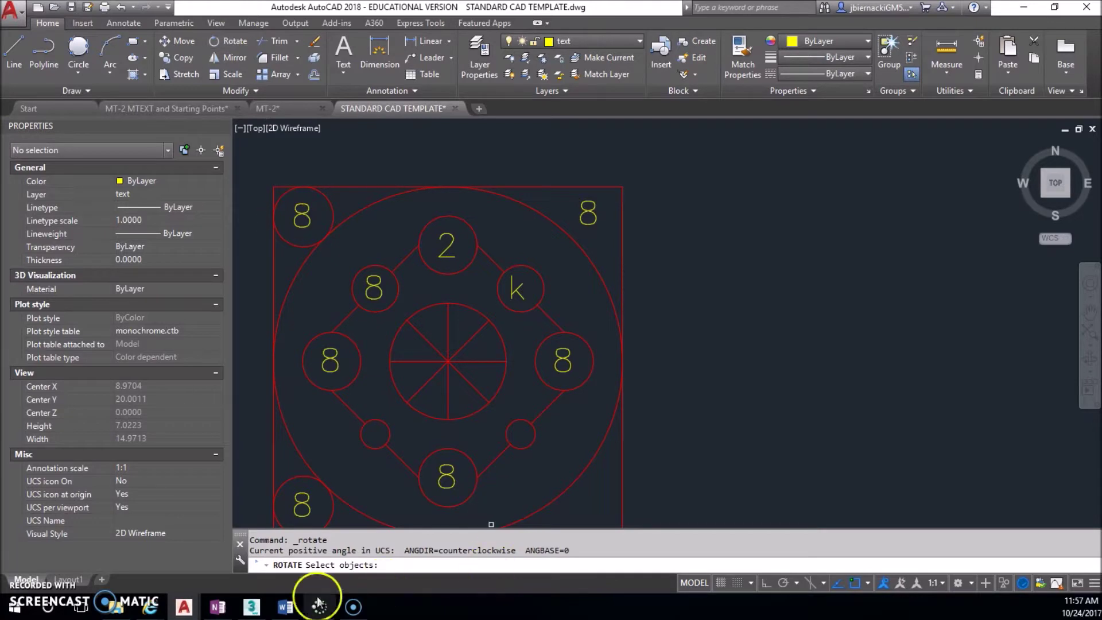
left_click(303, 215)
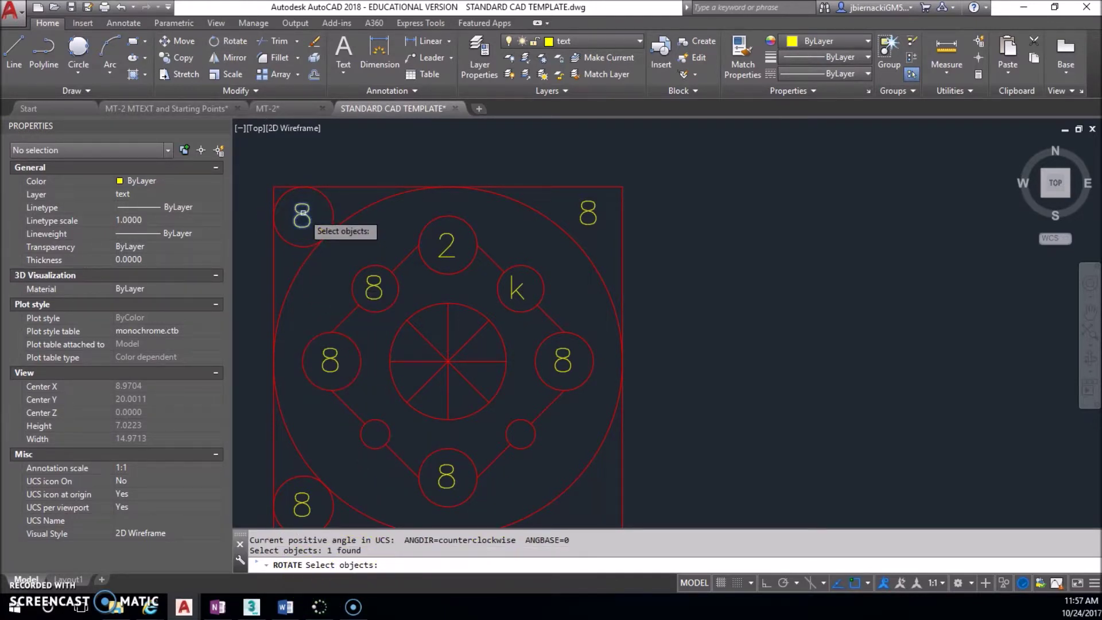
key("Return")
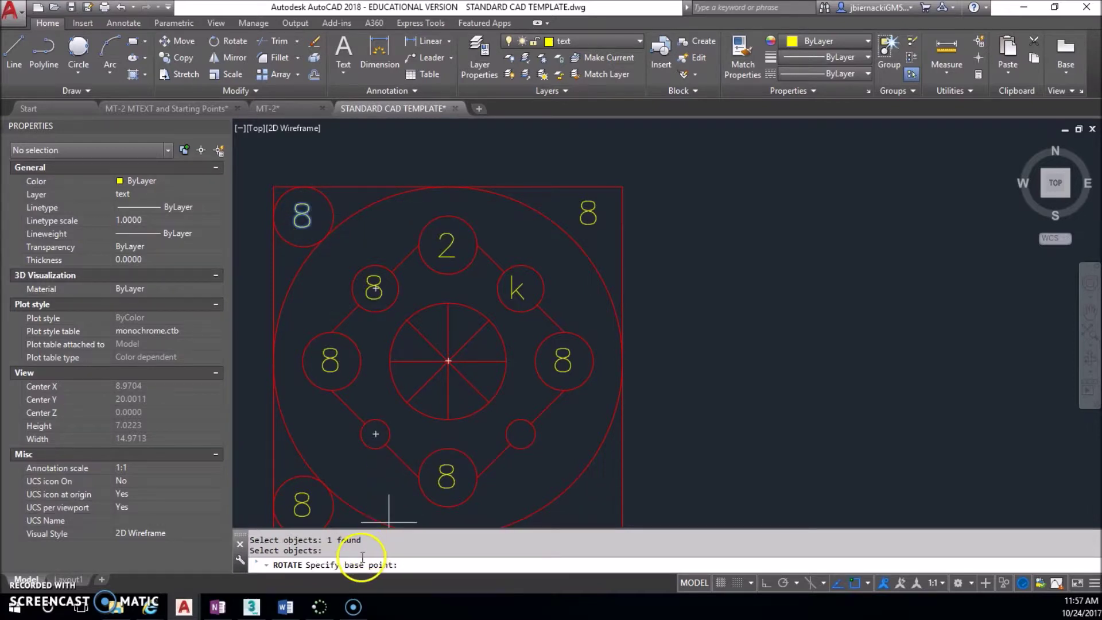
scroll(366, 419, "down", 2)
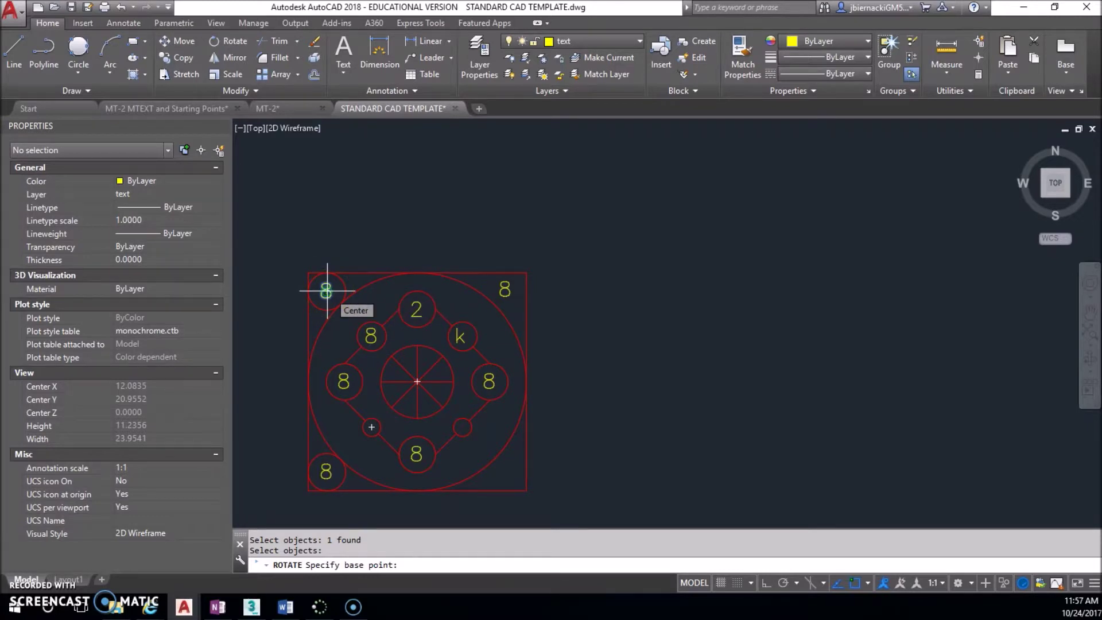
left_click(326, 291)
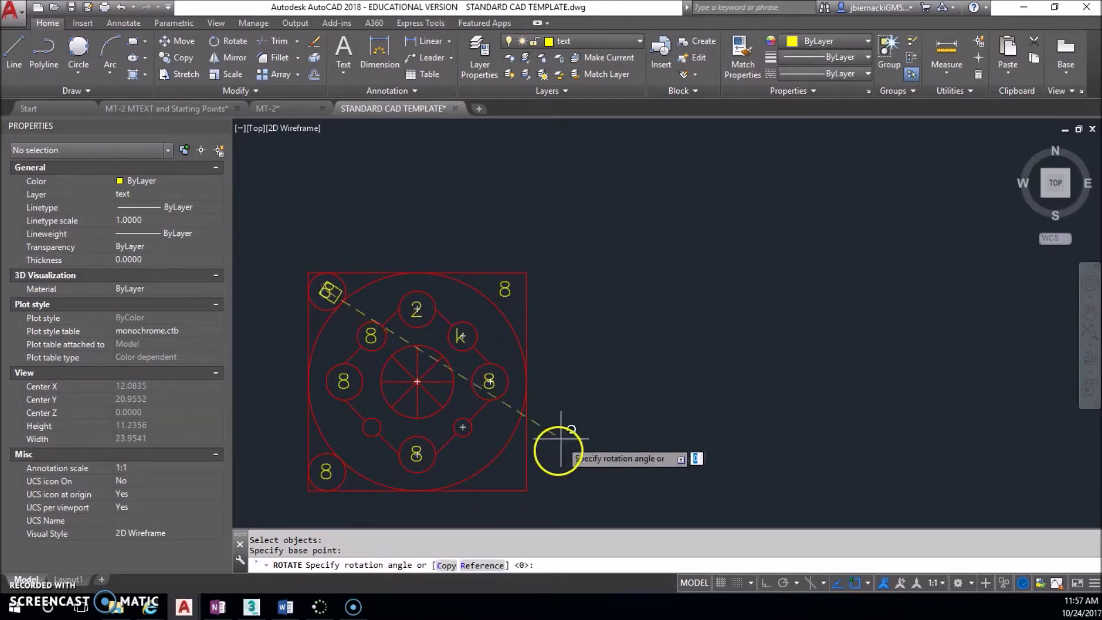
scroll(321, 291, "up", 4)
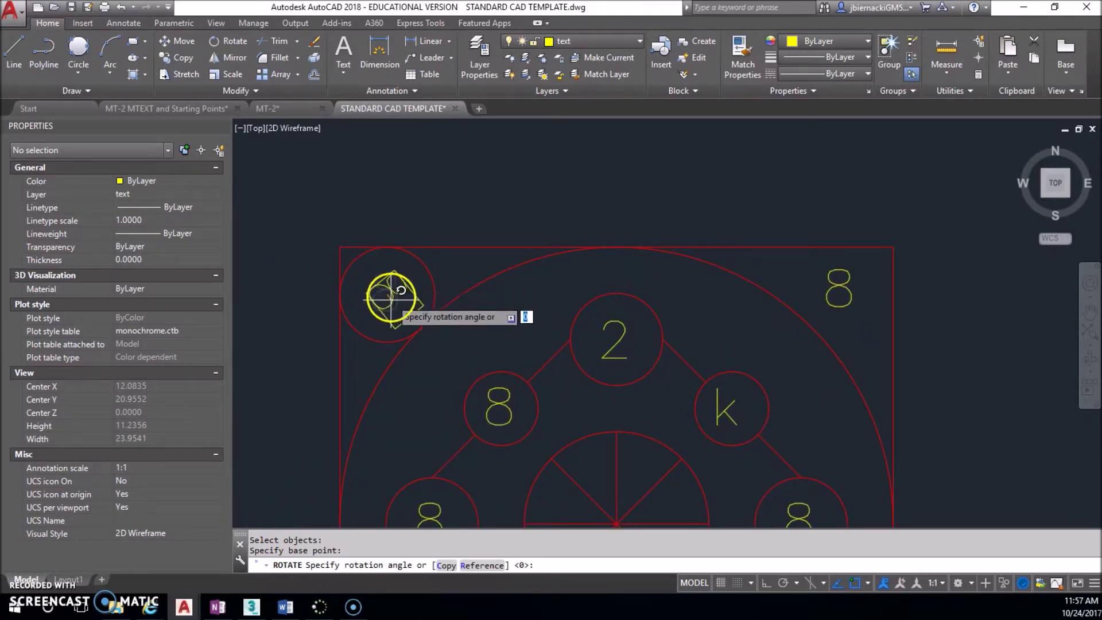
scroll(900, 370, "down", 2)
middle_click_drag(905, 371, 763, 315)
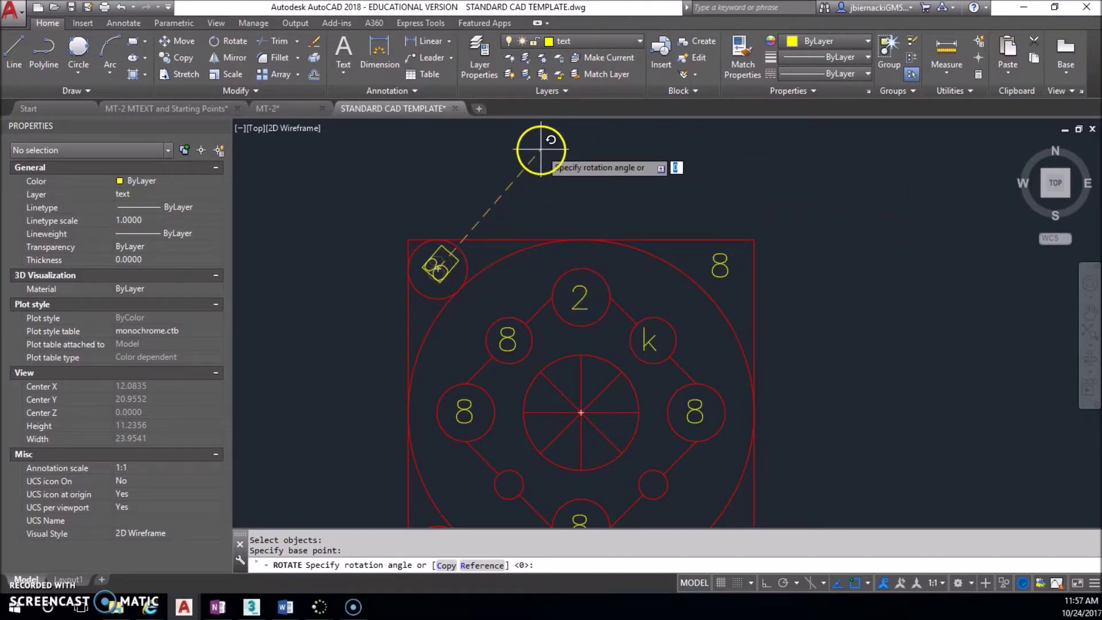
left_click(552, 163)
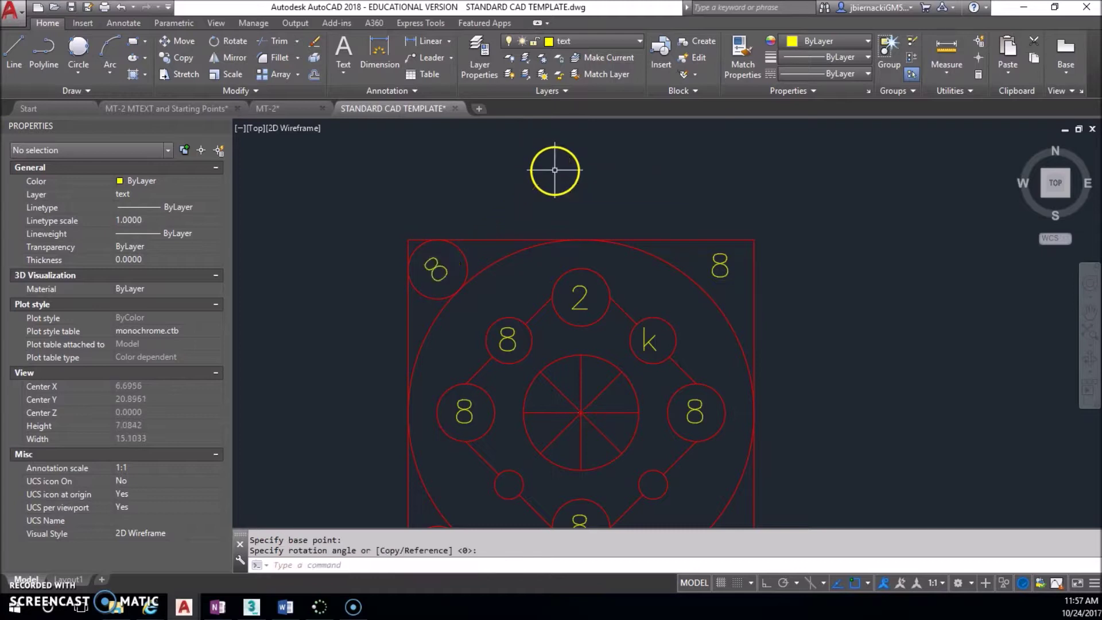
- Change the text in the lower-left corner circle to B
middle_click_drag(611, 211, 614, 55)
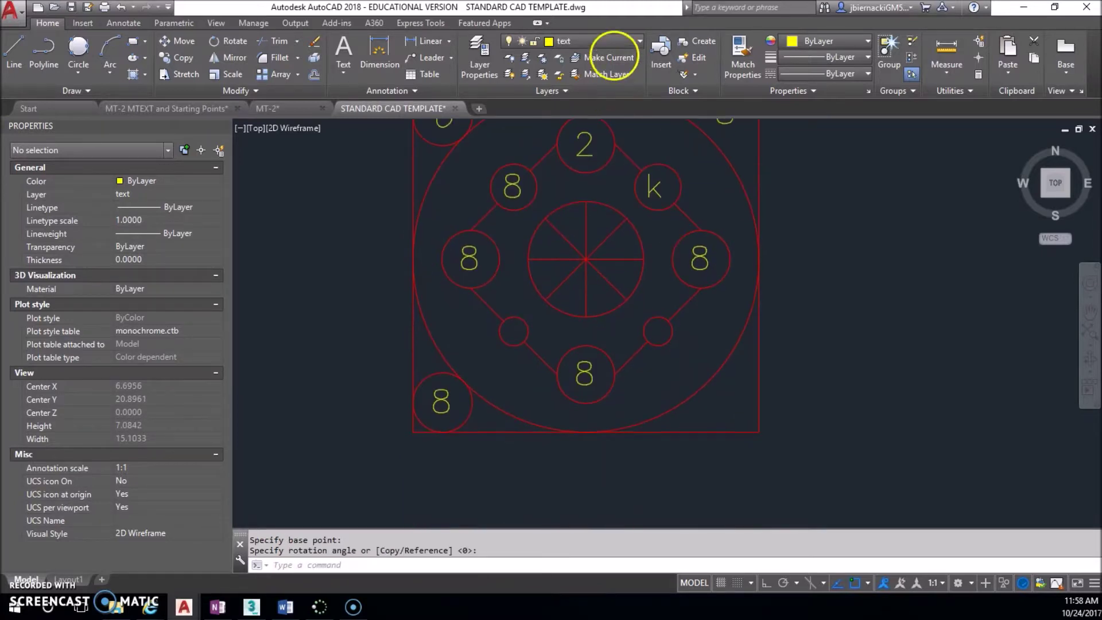
double_click(435, 394)
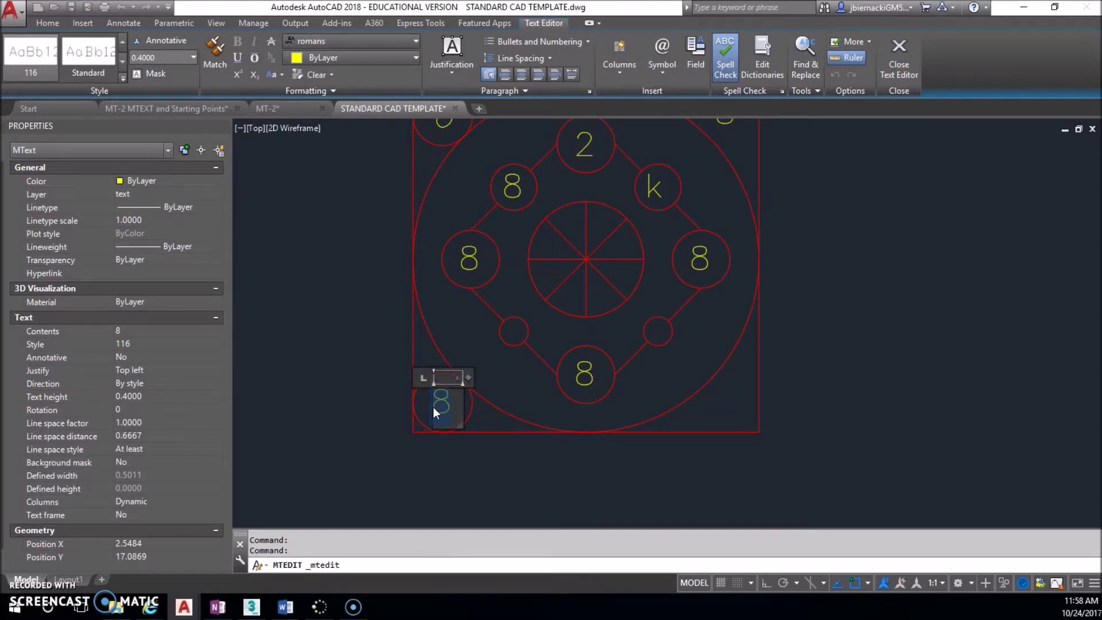
left_click(475, 490)
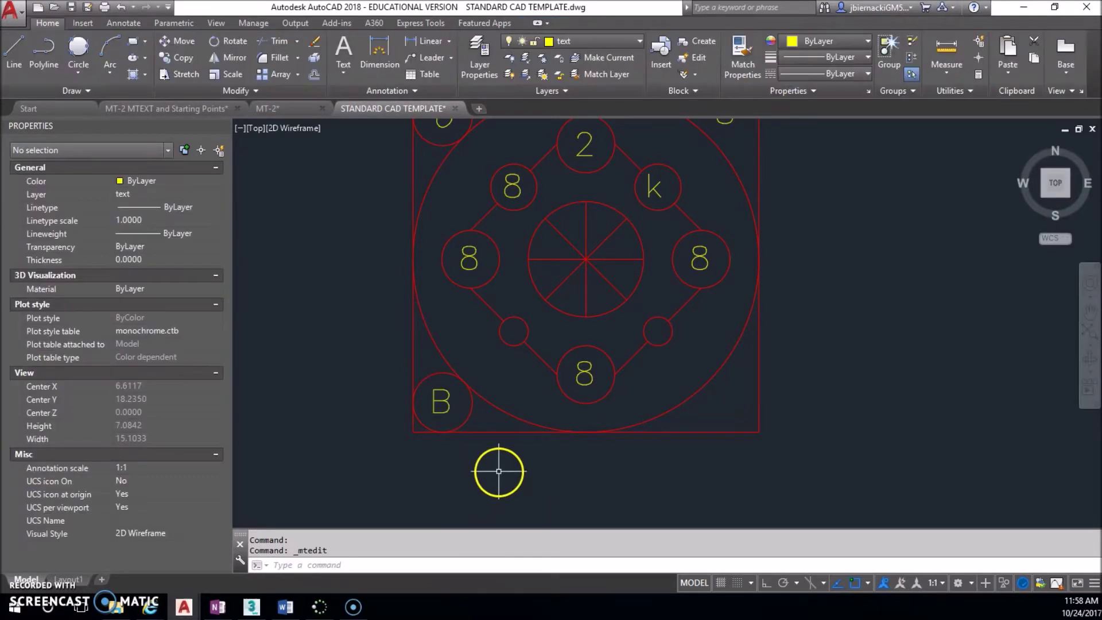
- Rotate the B about the center of its corner circle, setting the angle freehand toward the upper left outside the square
left_click(236, 40)
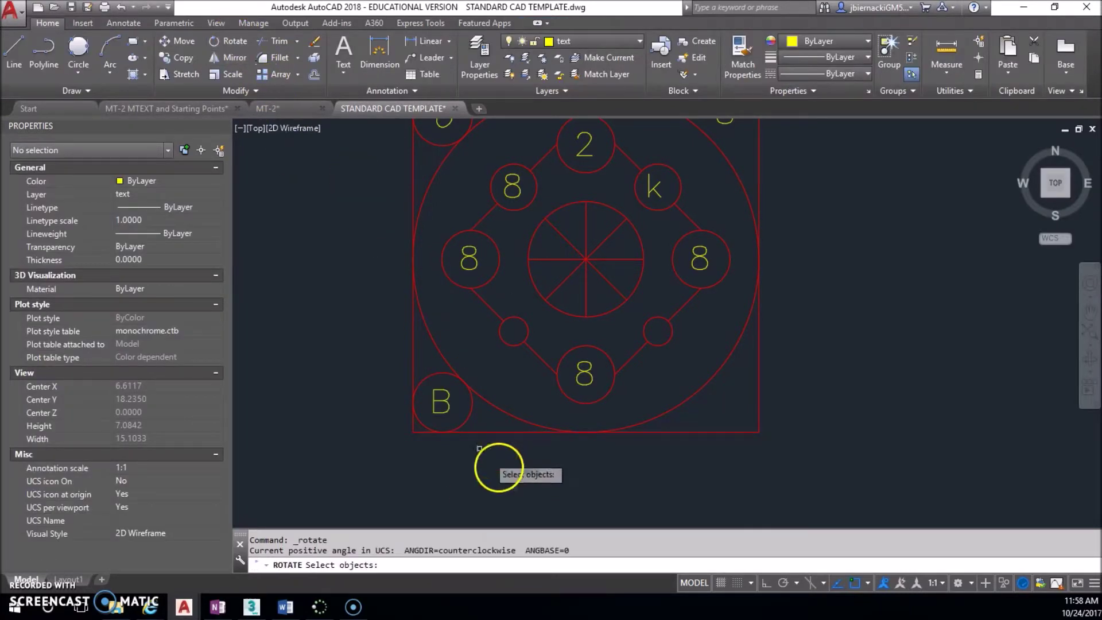
left_click(449, 405)
key("Return")
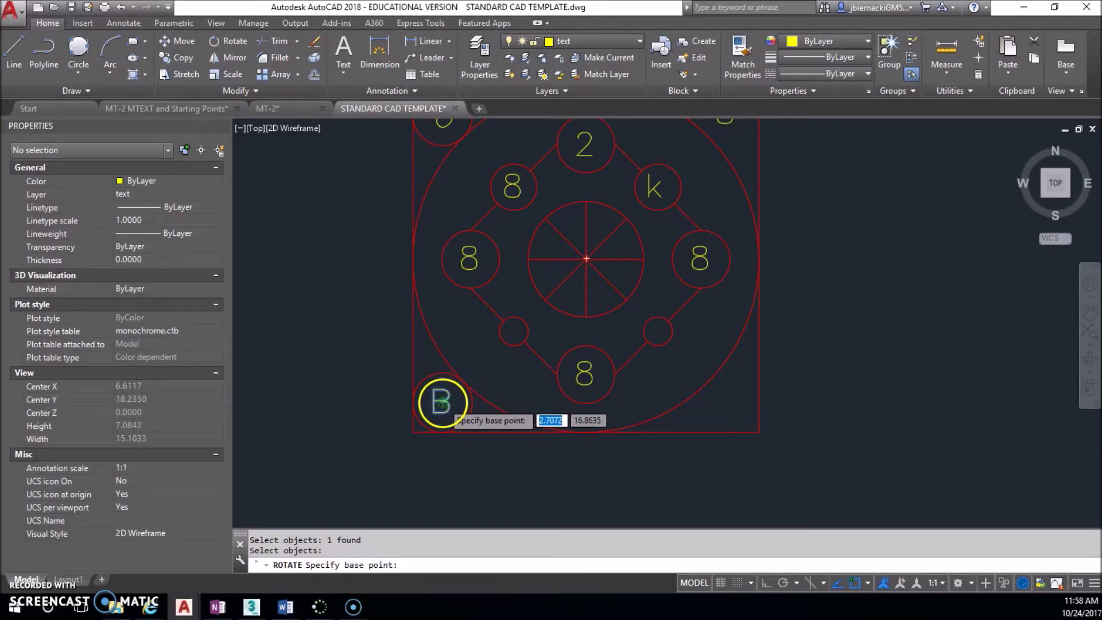
left_click(462, 410)
scroll(752, 485, "down", 2)
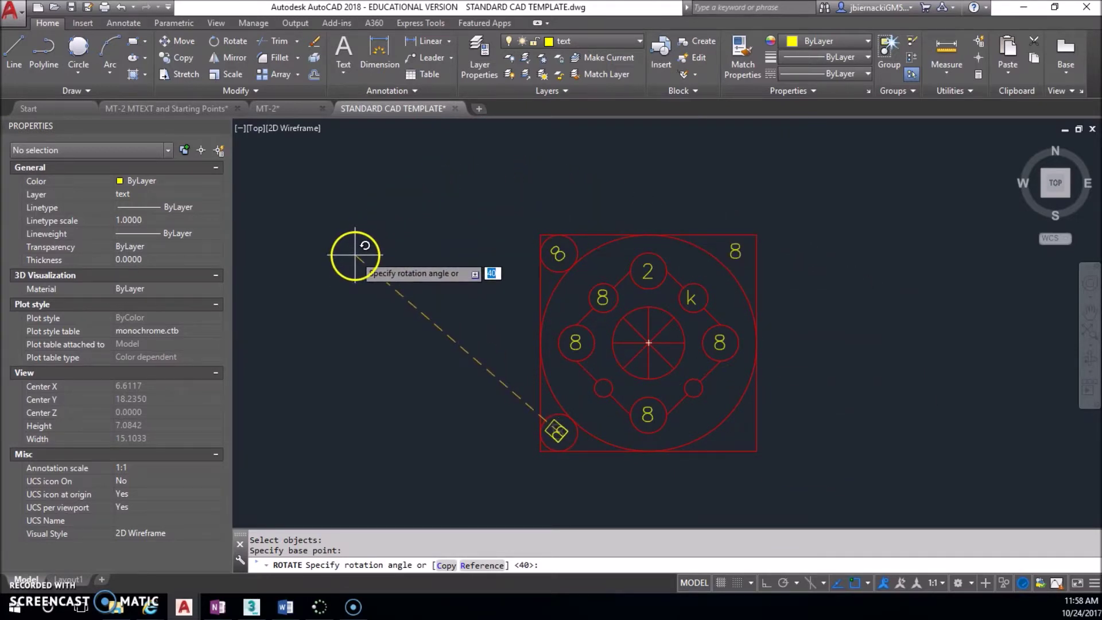
left_click(349, 265)
- On the DIM layer, dimension the vertical distance between the left quadrants of the top and left circles, placing it left of the square
middle_click_drag(861, 455, 727, 427)
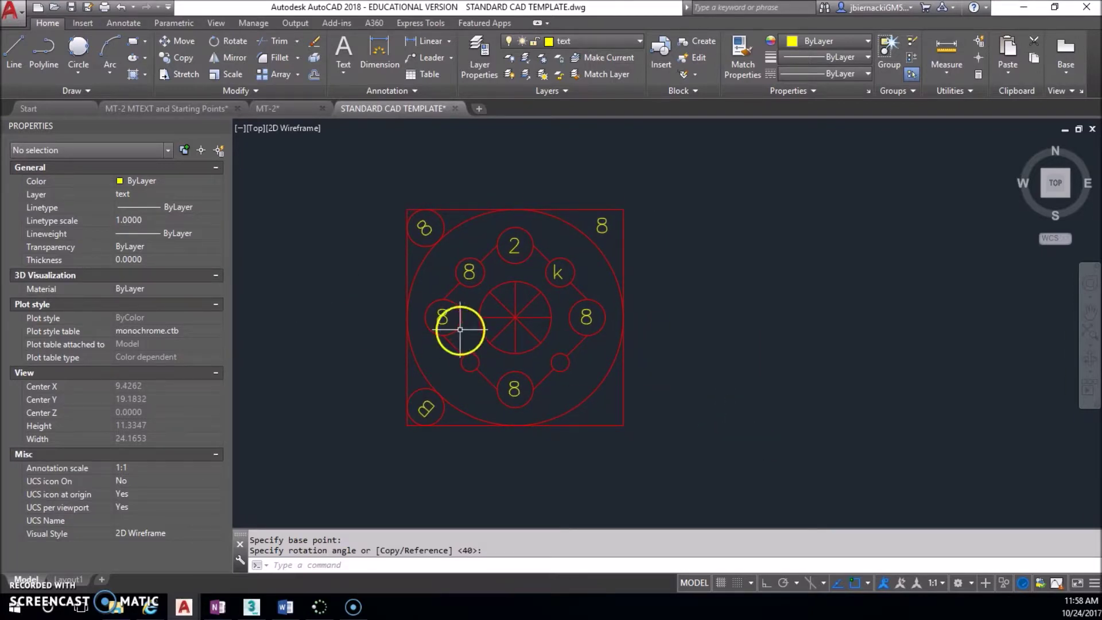
left_click(638, 40)
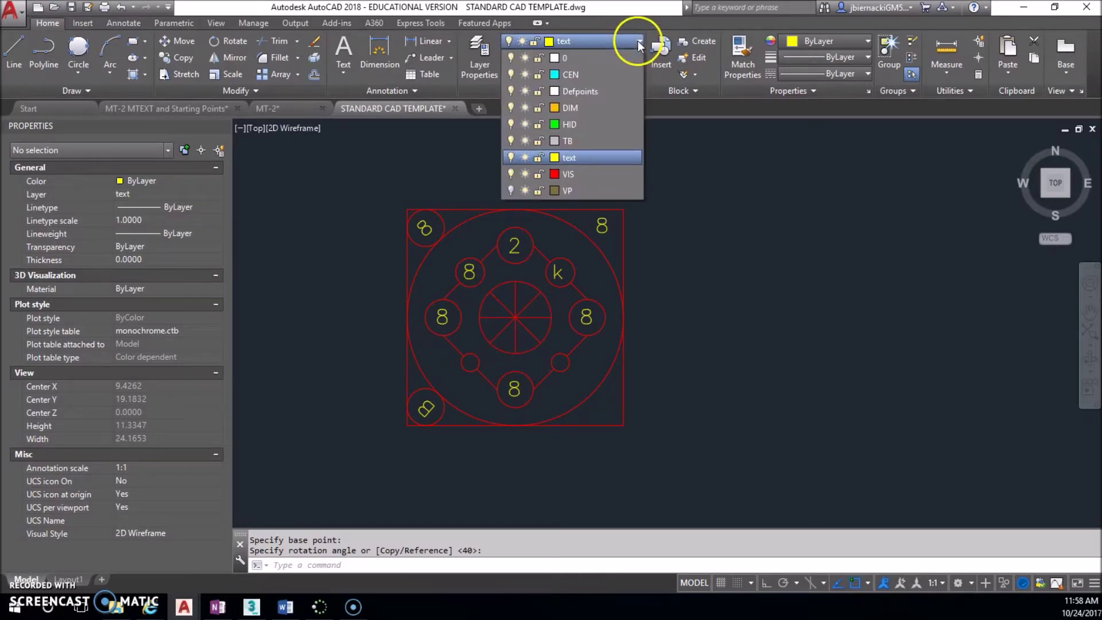
left_click(597, 107)
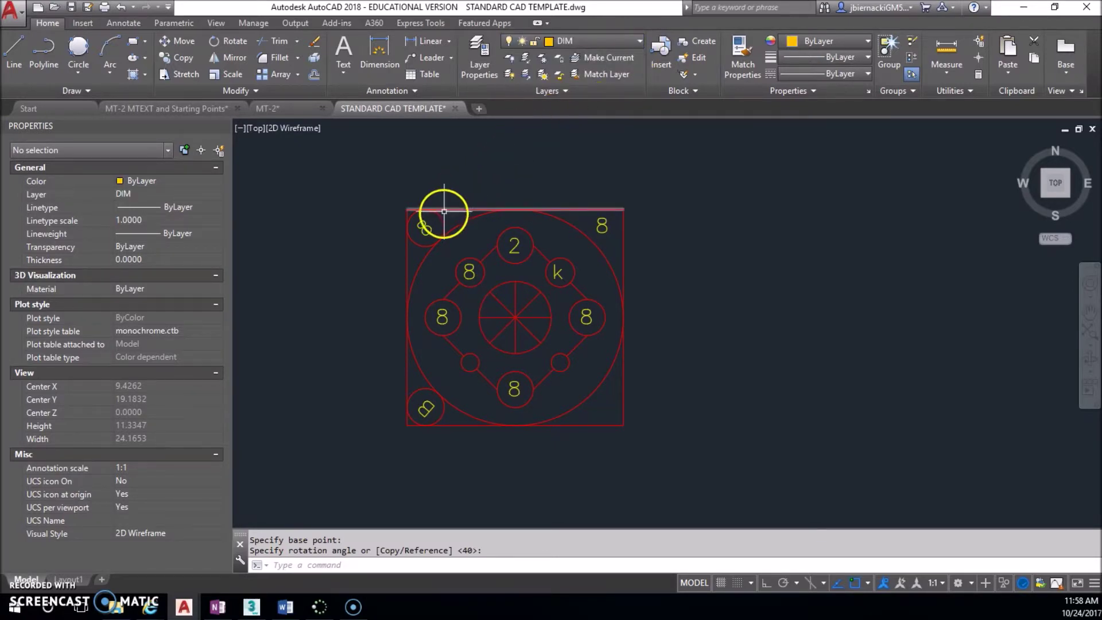
left_click(432, 43)
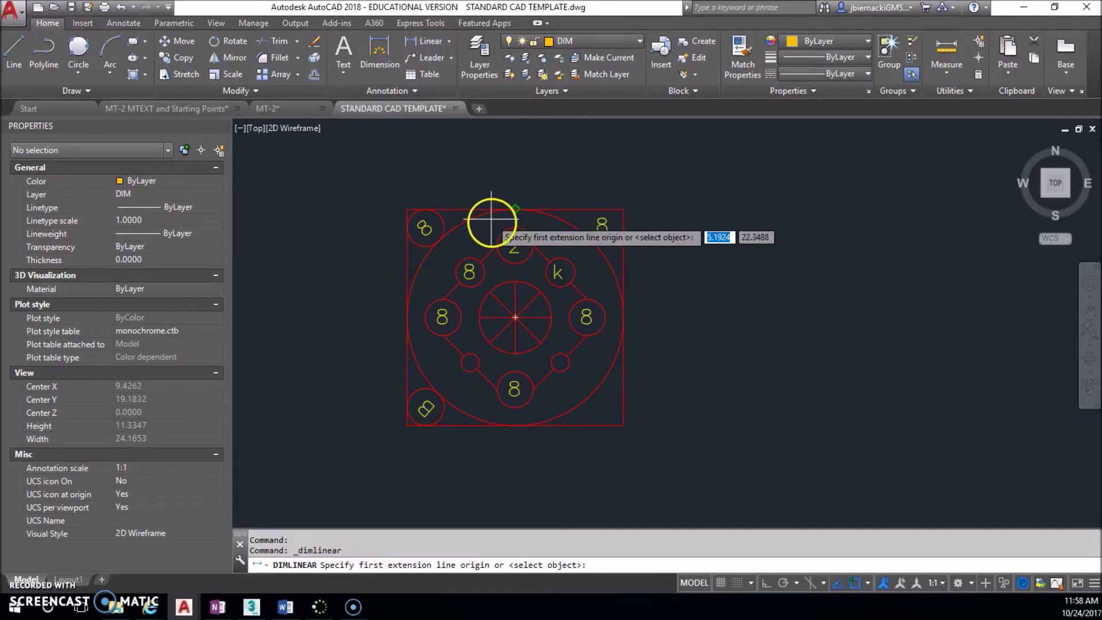
scroll(480, 250, "up", 5)
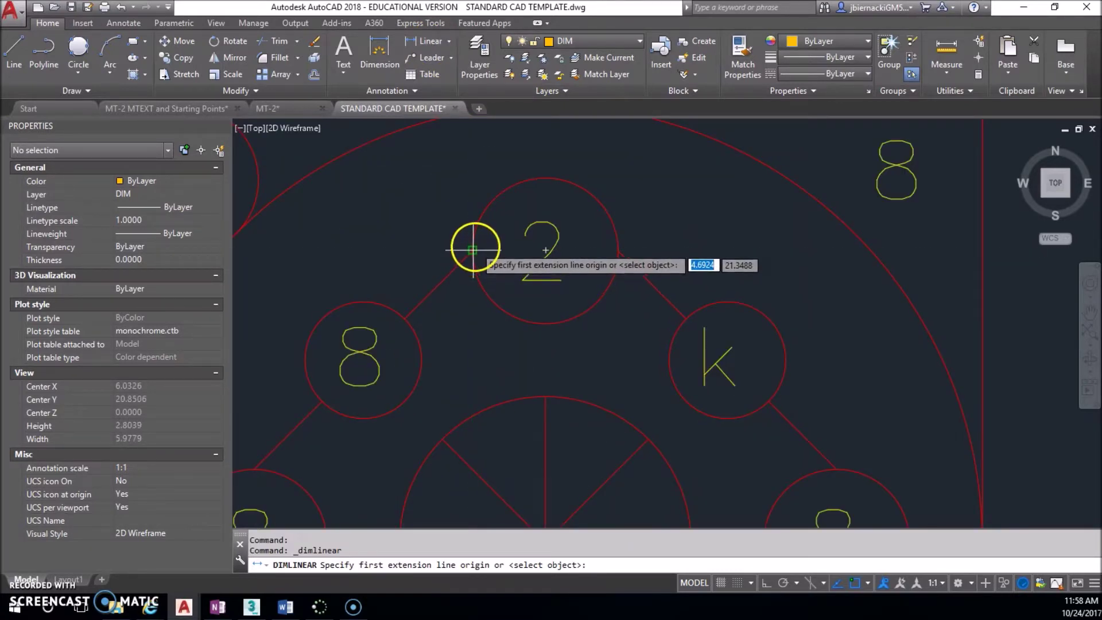
left_click(473, 256)
scroll(473, 261, "down", 4)
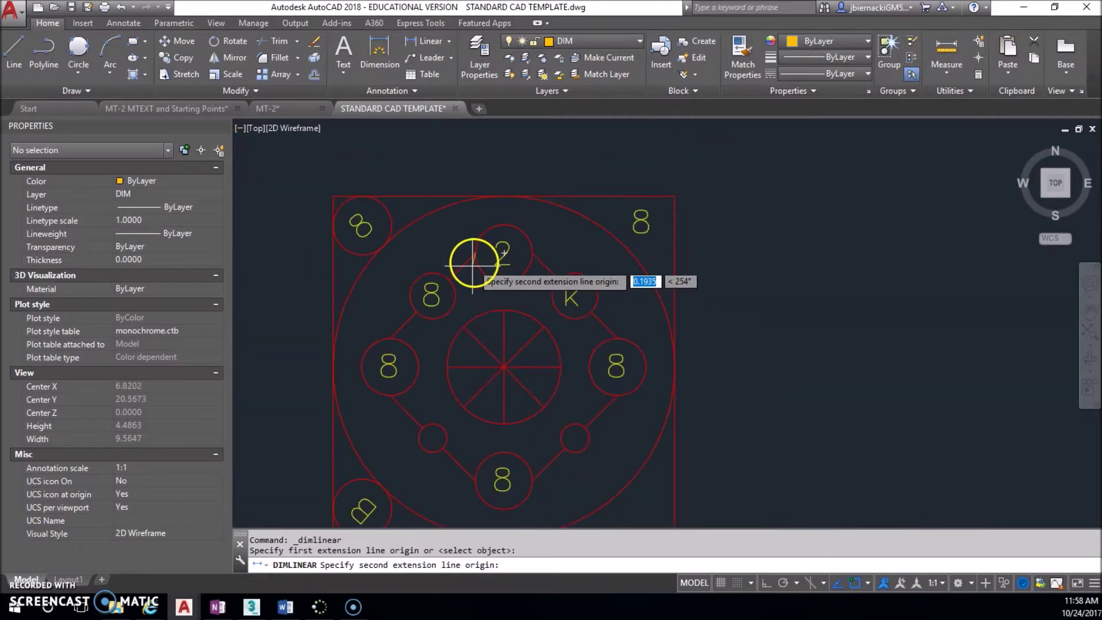
left_click(360, 366)
left_click(277, 340)
- Add a vertical linear dimension between the left quadrants of the left and bottom circles, aligned with the first vertical dimension
middle_click_drag(289, 345, 324, 296)
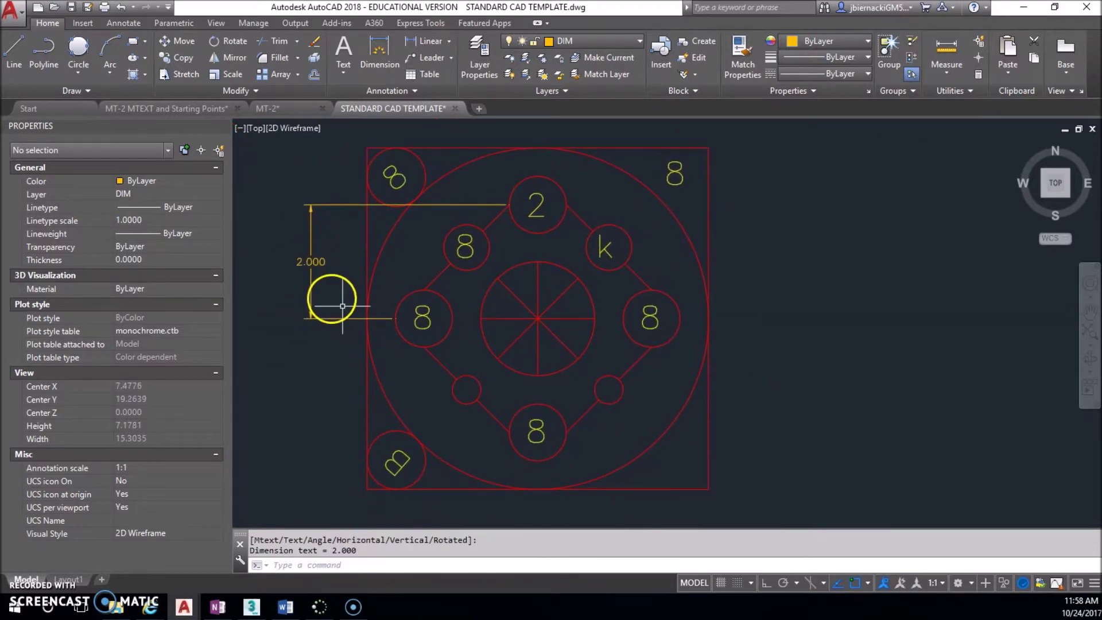
key("Return")
left_click(393, 320)
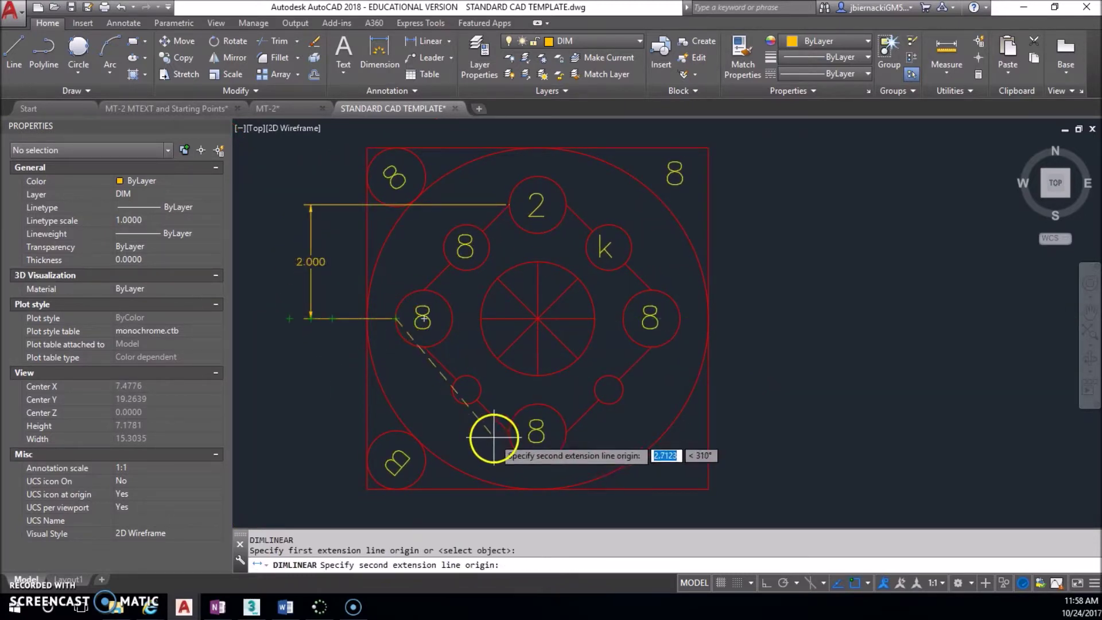
left_click(512, 435)
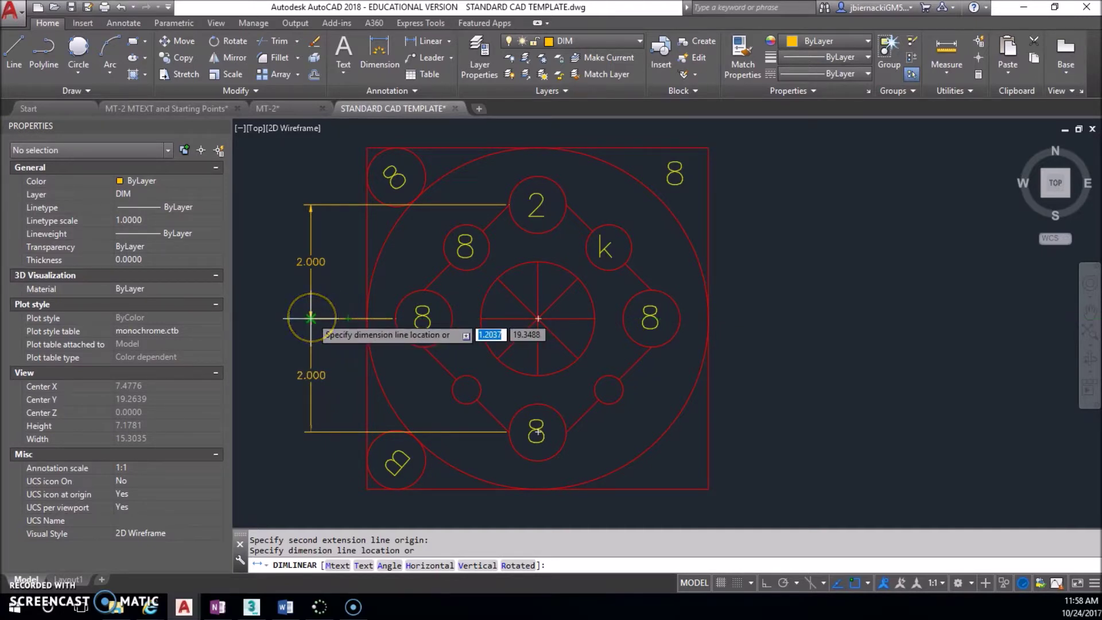
left_click(310, 318)
- Add a horizontal linear dimension between the top quadrants of the left and top circles, placing it above the square
middle_click_drag(573, 224, 544, 297)
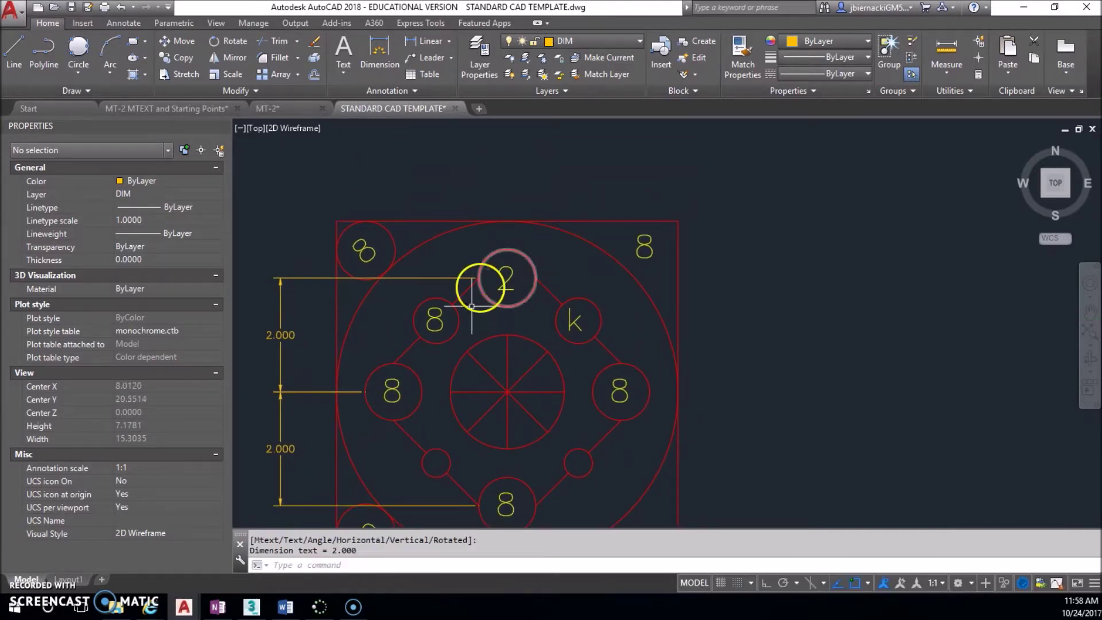
key("Return")
left_click(393, 364)
left_click(508, 248)
left_click(493, 181)
key("Return")
left_click(507, 248)
key("Escape")
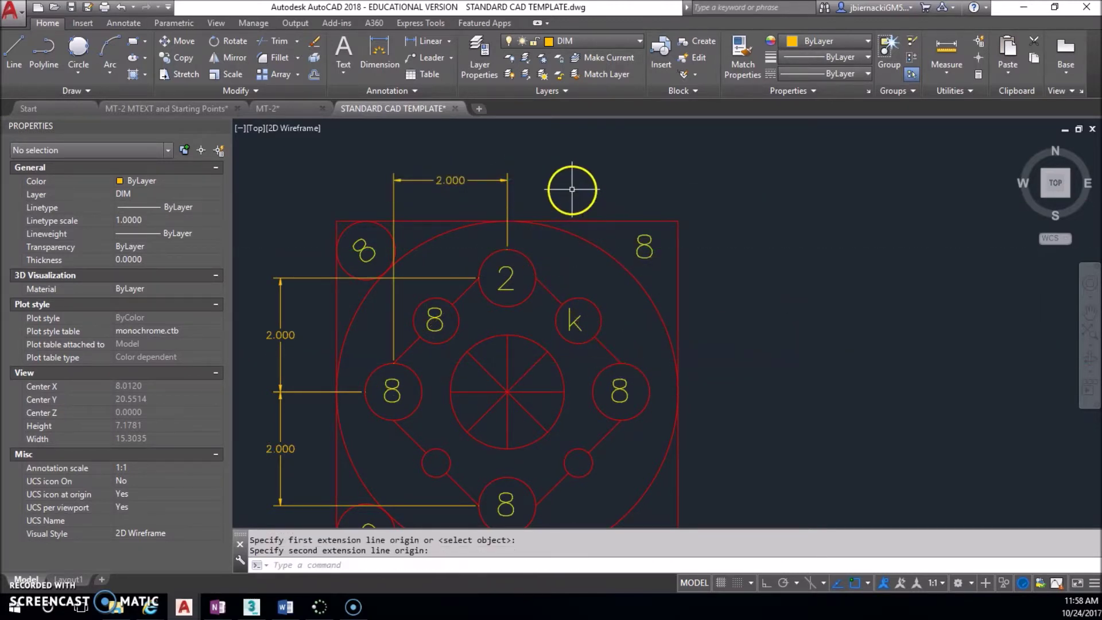
- Add a horizontal linear dimension from the top circle's center to the right circle's center, aligned with the horizontal dimension above the square
left_click(427, 42)
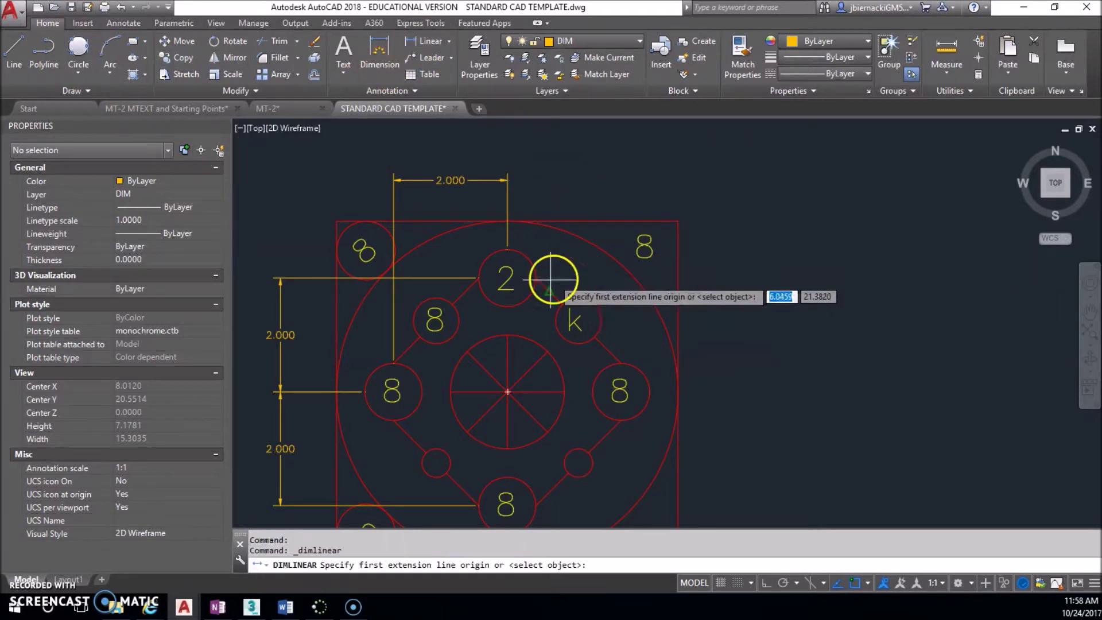
left_click(508, 279)
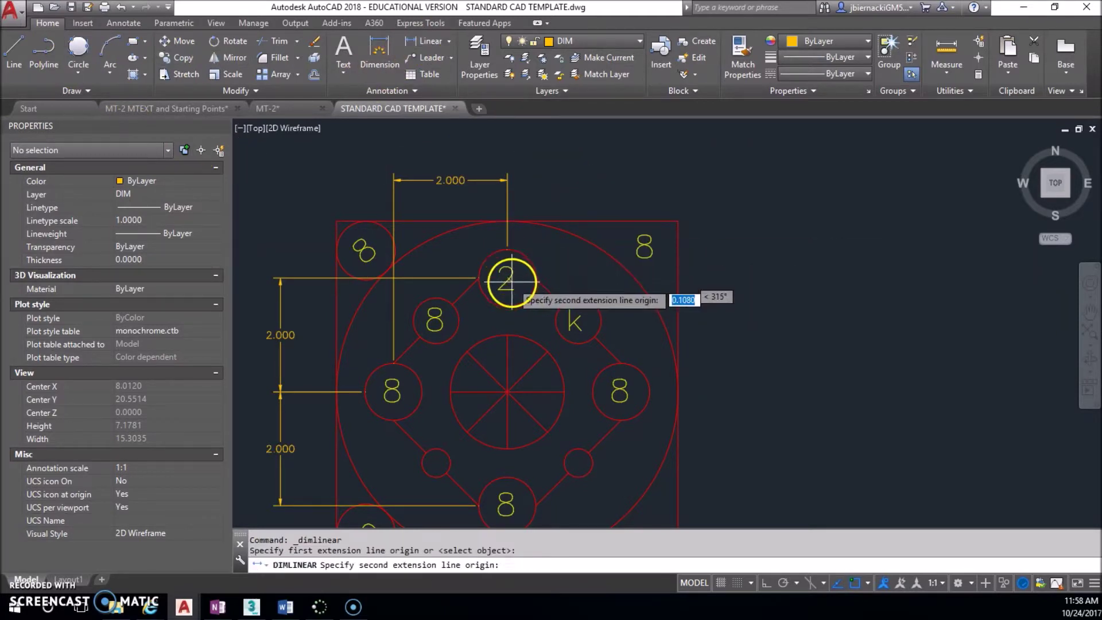
left_click(622, 395)
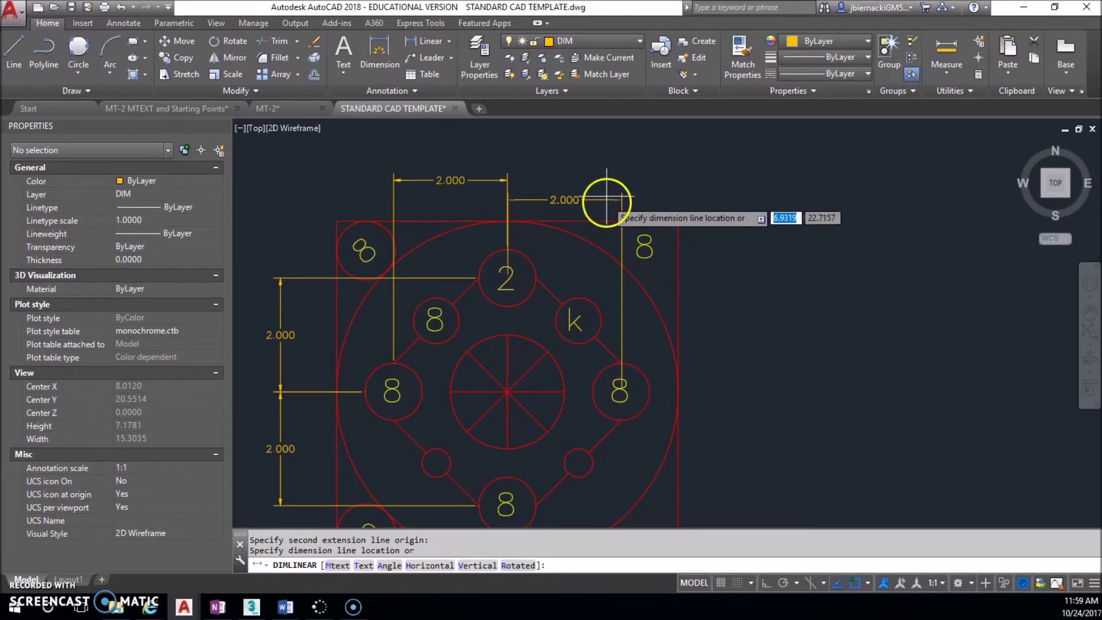
left_click(507, 180)
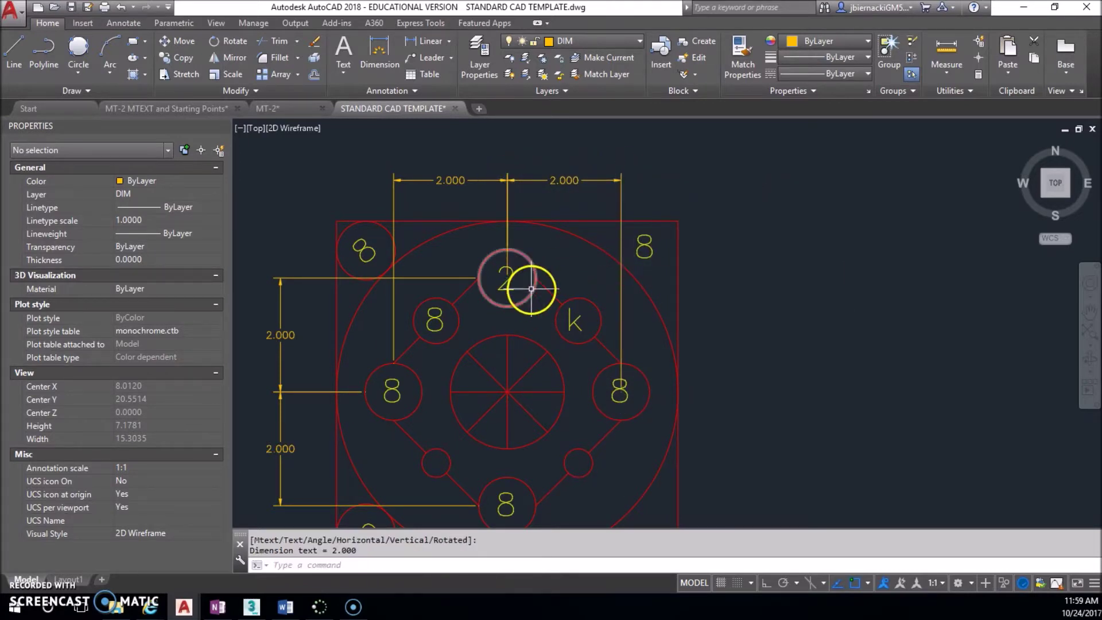
- Delete the horizontal dimension between the centers of the top and right circles, above the square
scroll(517, 290, "up", 2)
middle_click_drag(561, 298, 453, 251)
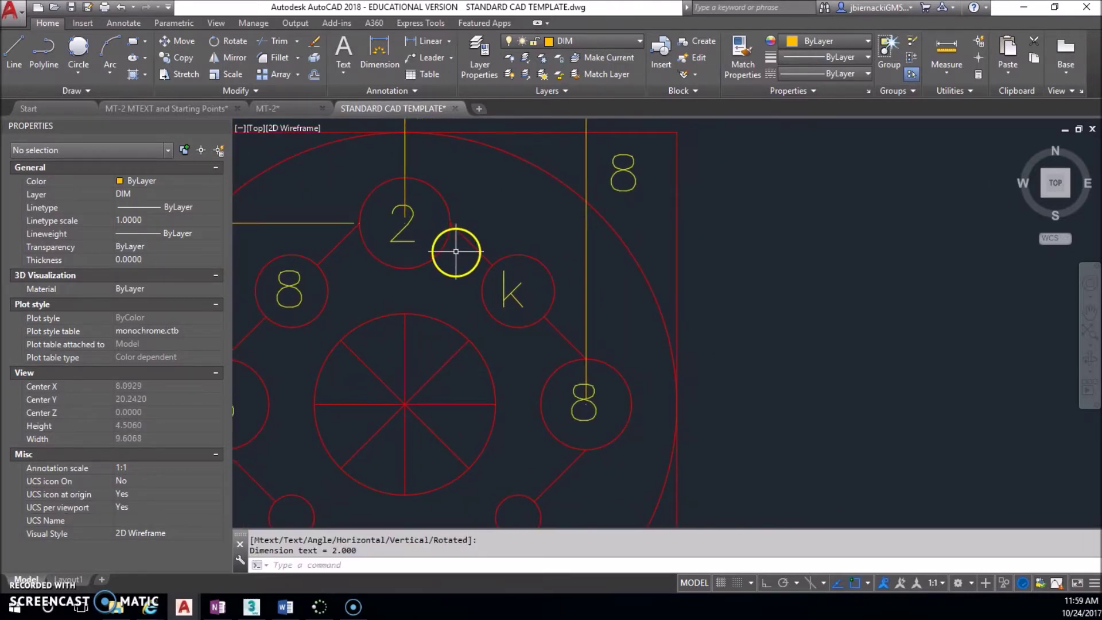
scroll(453, 251, "down", 2)
middle_click_drag(357, 234, 389, 245)
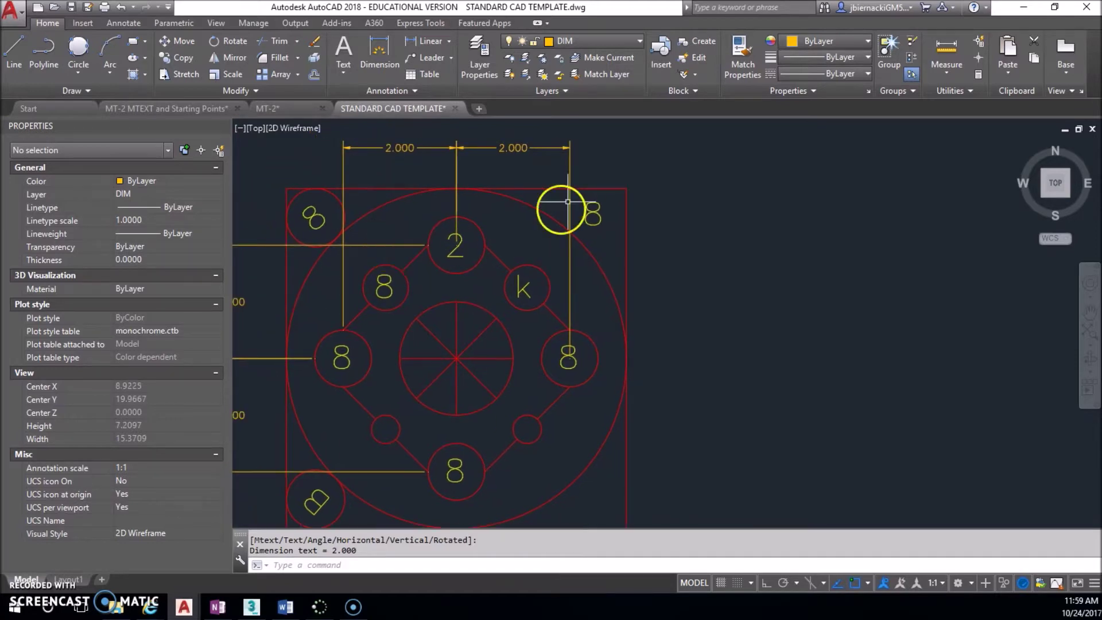
left_click(520, 149)
key("Delete")
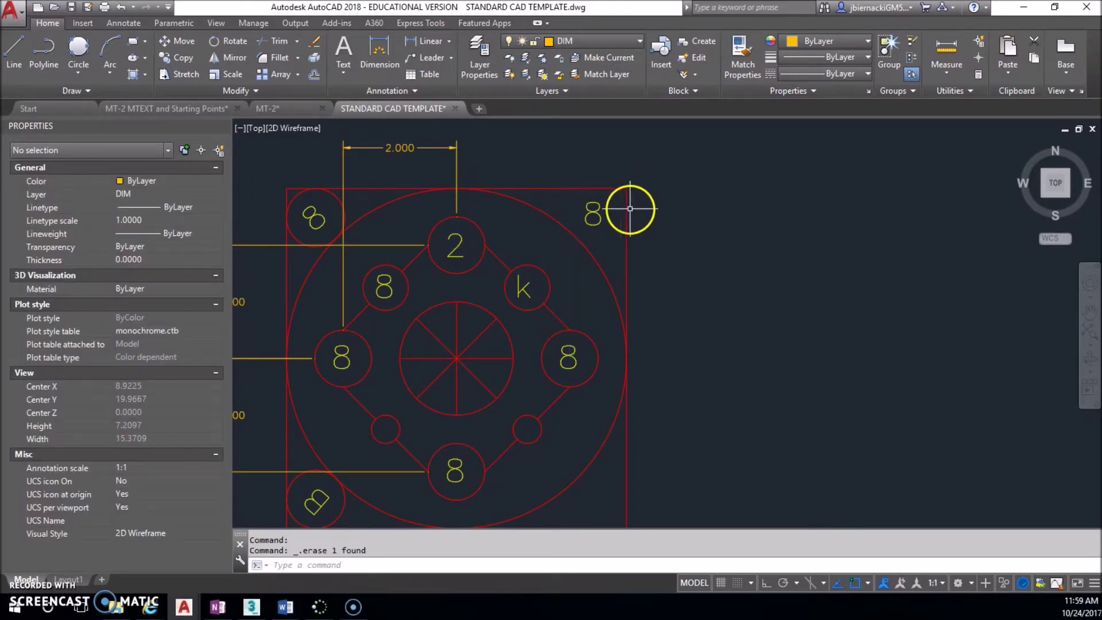
- Add a diameter dimension to the left circle of the diamond, placing its text outside the square, up and to the left
mouse_move(441, 250)
middle_mouse_down()
mouse_move(507, 260)
mouse_move(491, 261)
middle_mouse_up()
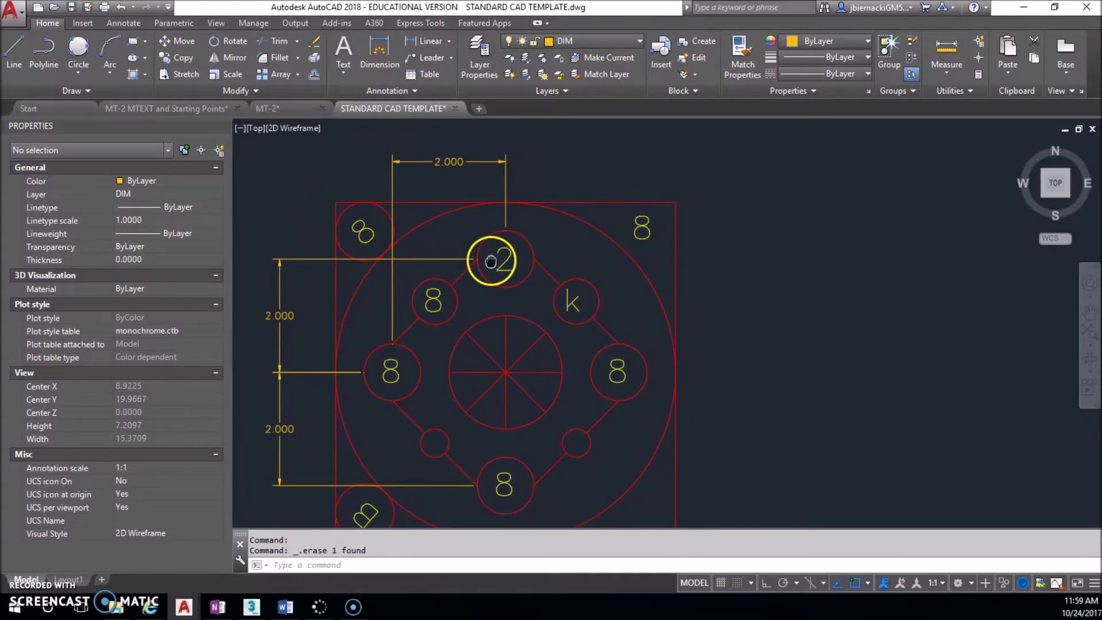
left_click(449, 42)
left_click(435, 215)
middle_click_drag(401, 202, 609, 192)
left_click(613, 337)
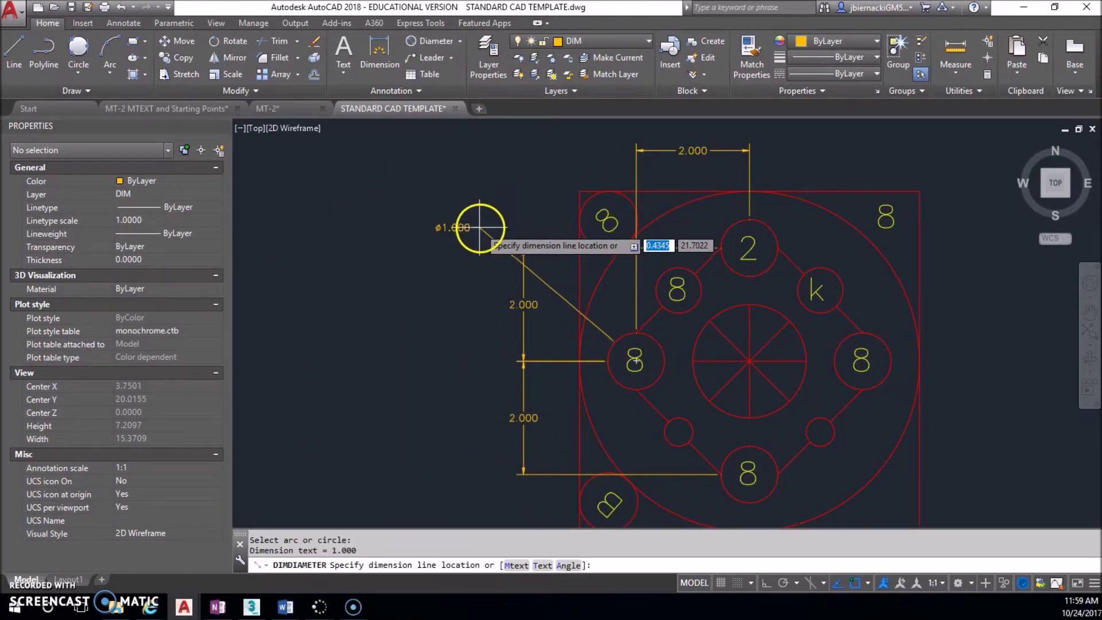
left_click(500, 228)
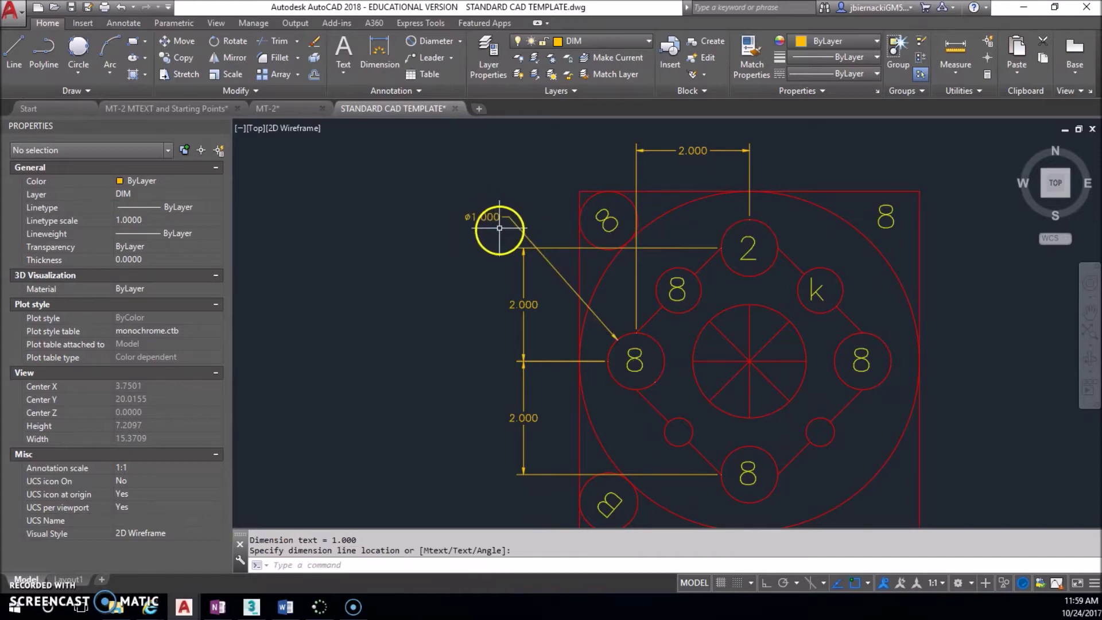
- Append "X 4" after the diameter value in the left circle's dimension text
scroll(499, 228, "up", 2)
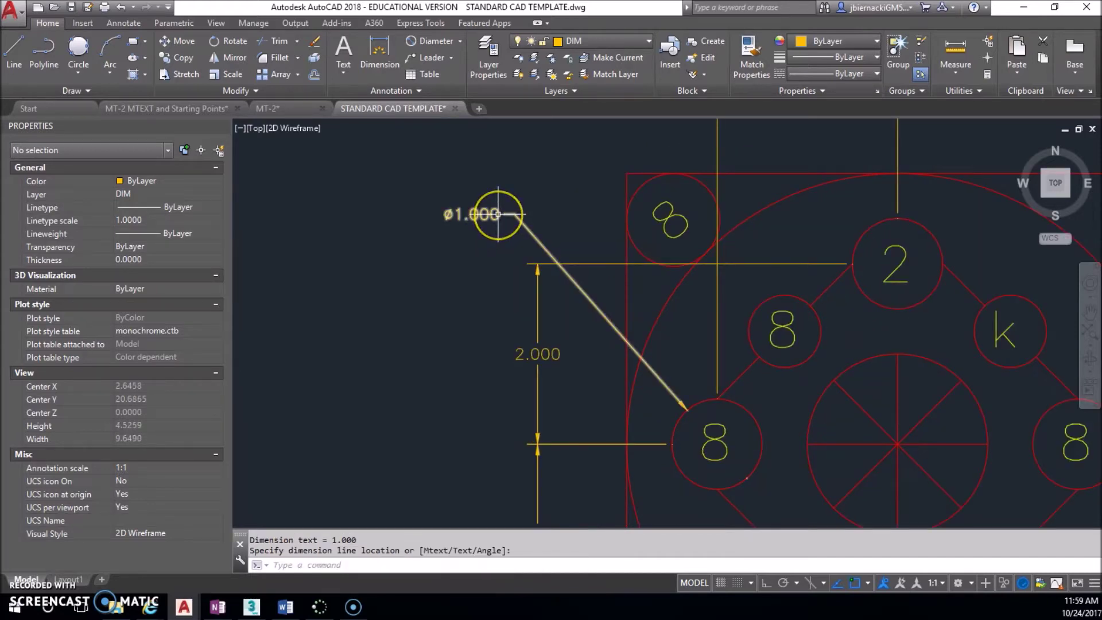
double_click(492, 215)
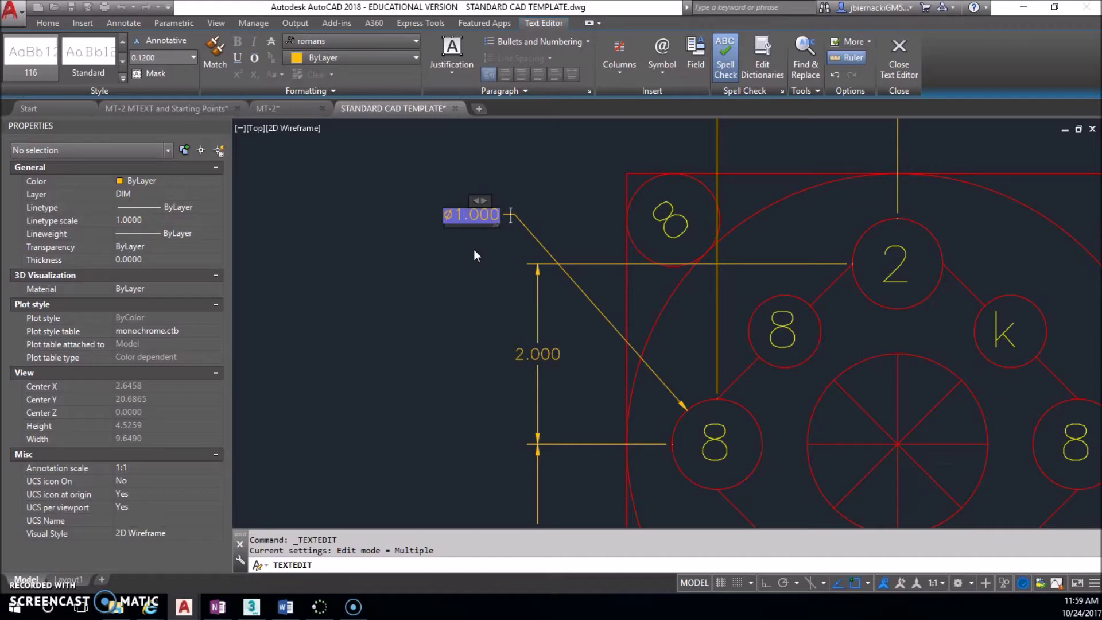
type("X")
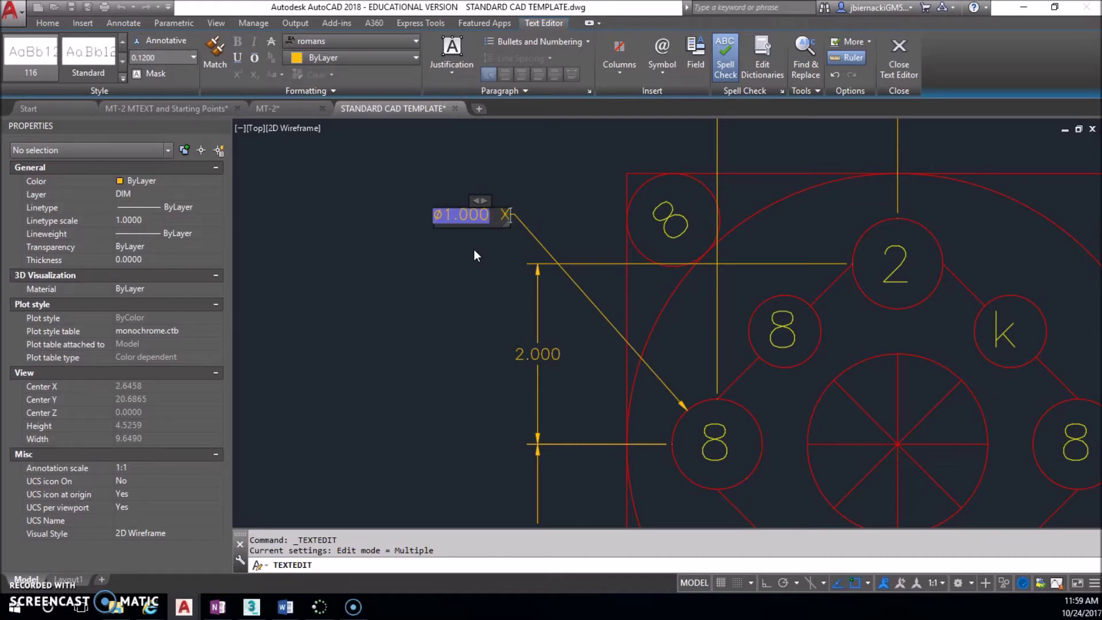
type(" 4")
left_click(281, 272)
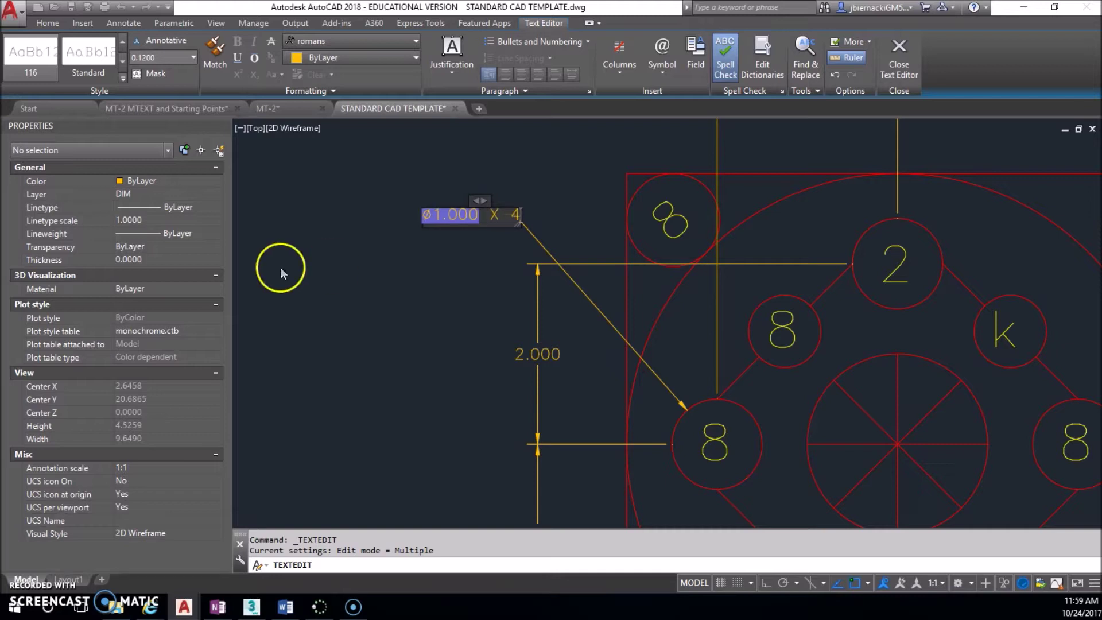
left_click(280, 268)
scroll(402, 276, "down", 2)
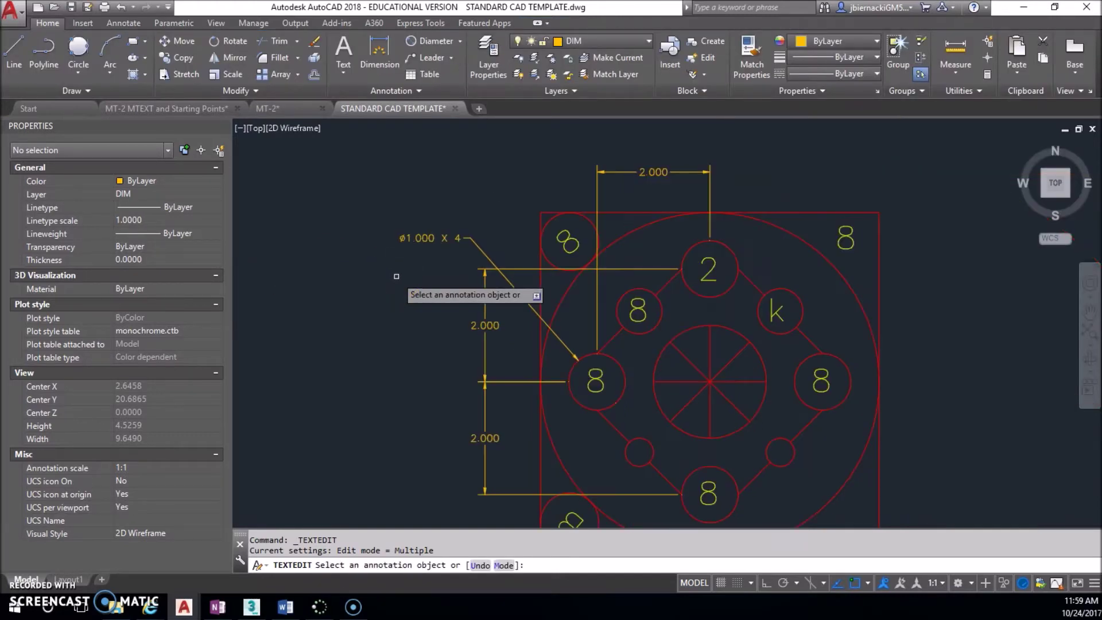
- Add a diameter dimension to the small lower-right circle, placing its text outside the square to the right
middle_click_drag(438, 295, 247, 241)
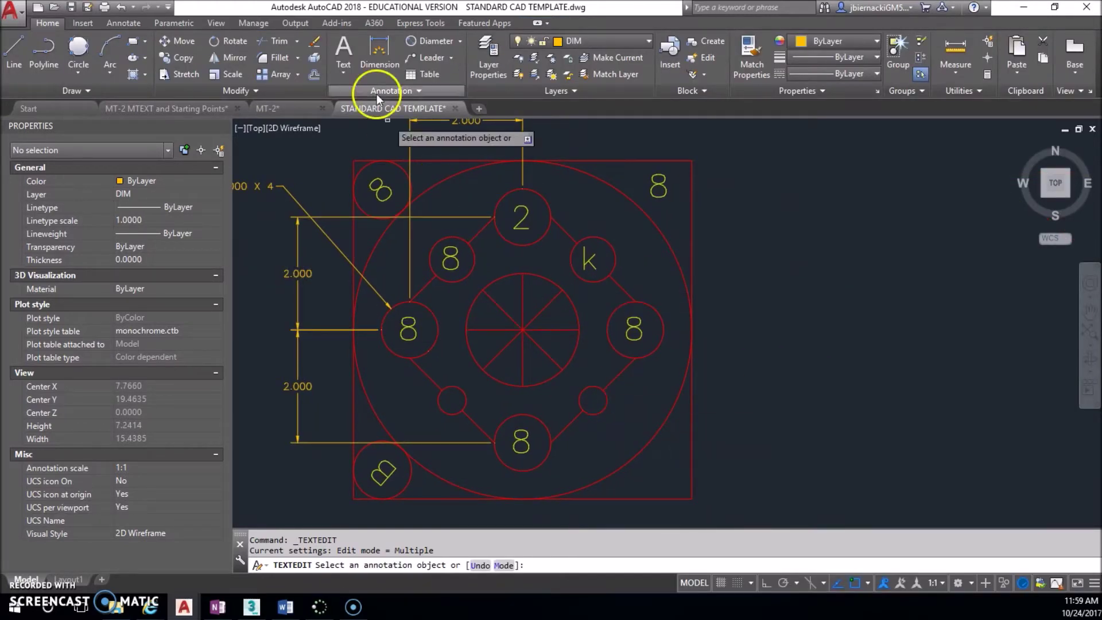
left_click(439, 41)
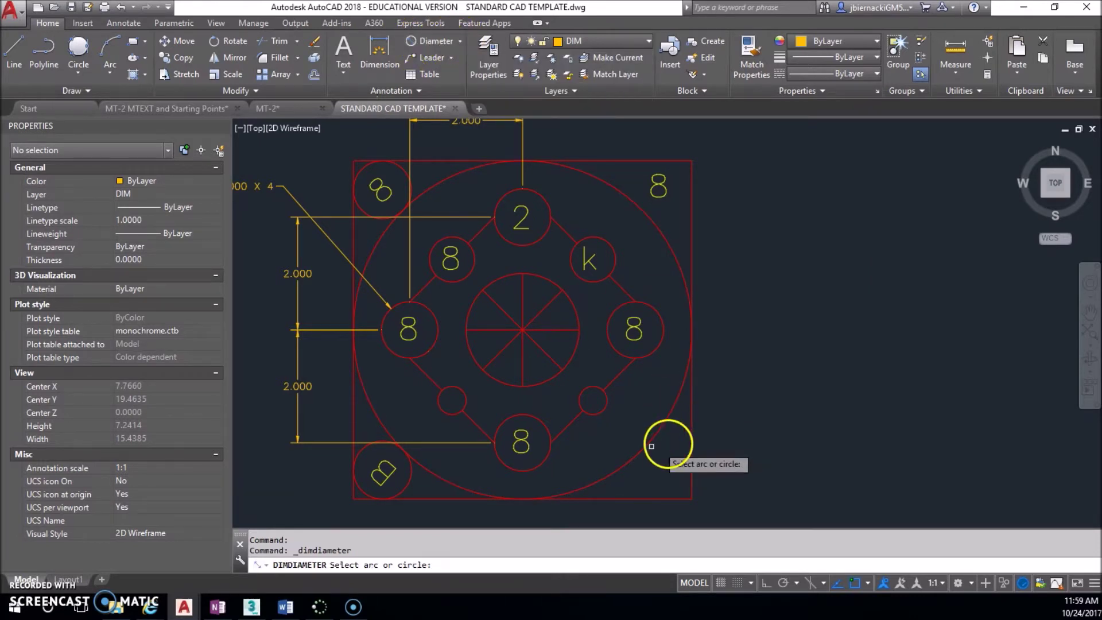
left_click(602, 409)
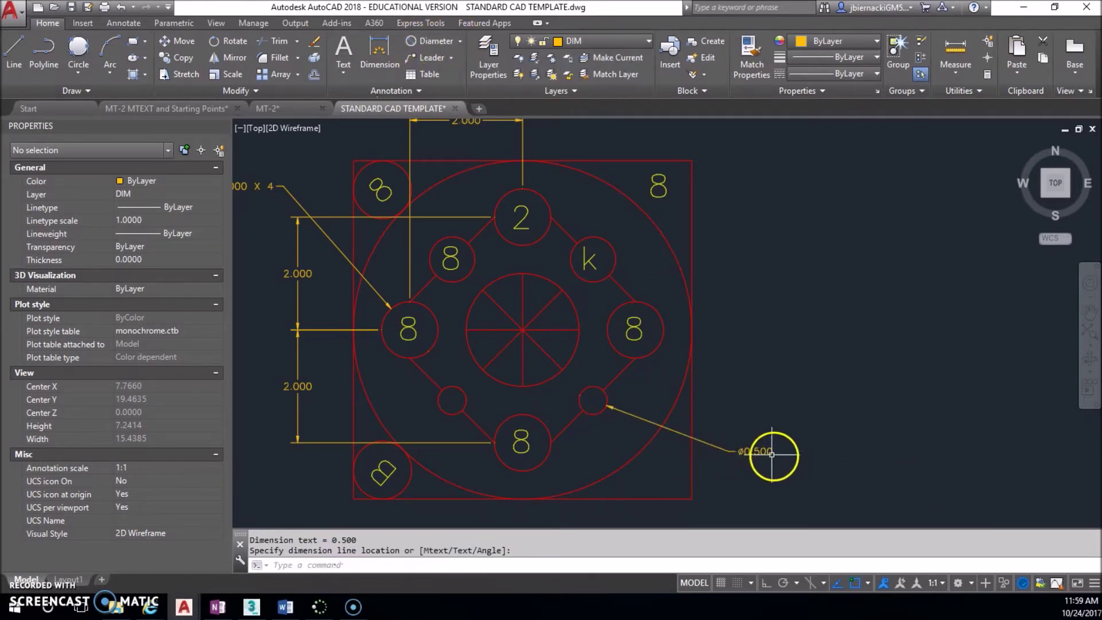
- Append "X 2" to the small lower-right circle's diameter dimension text and leave text editing
left_click(772, 458)
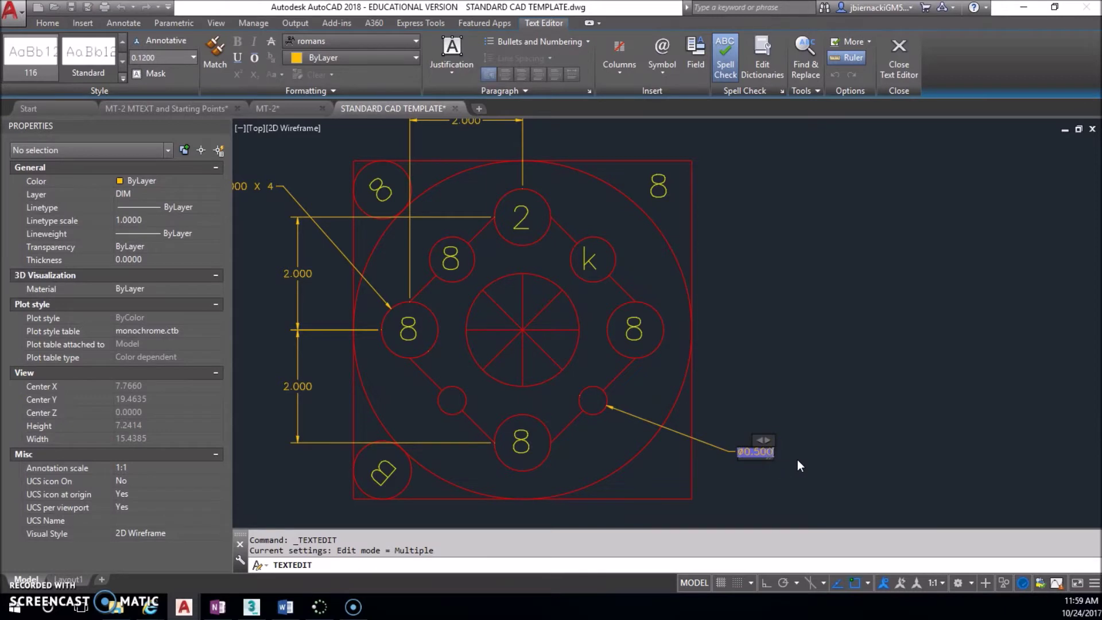
type("X 2")
left_click(797, 459)
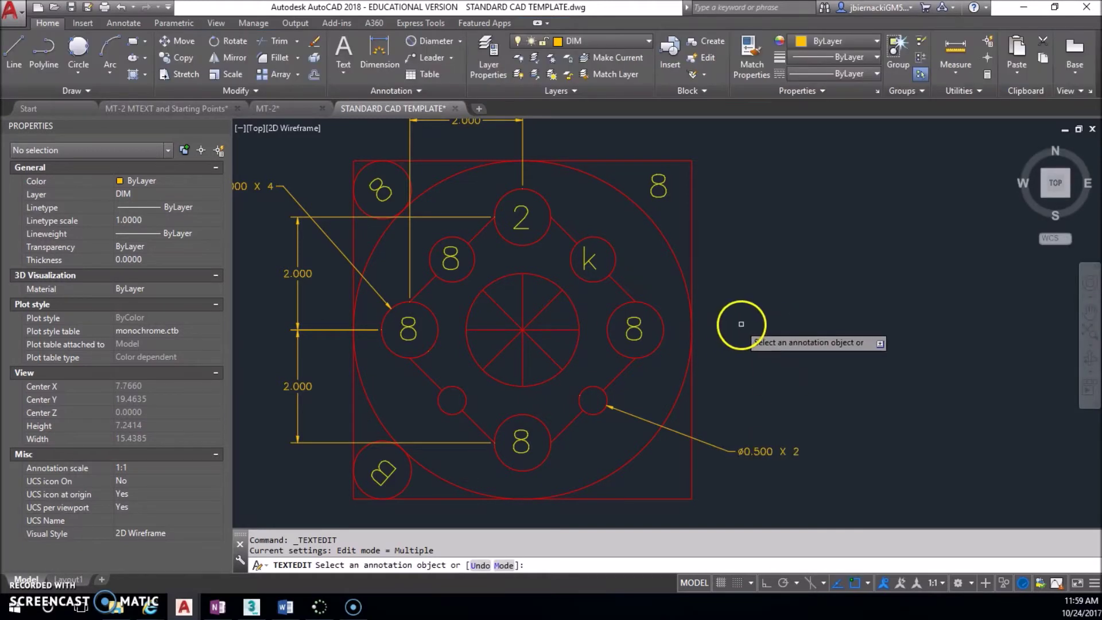
key("Escape")
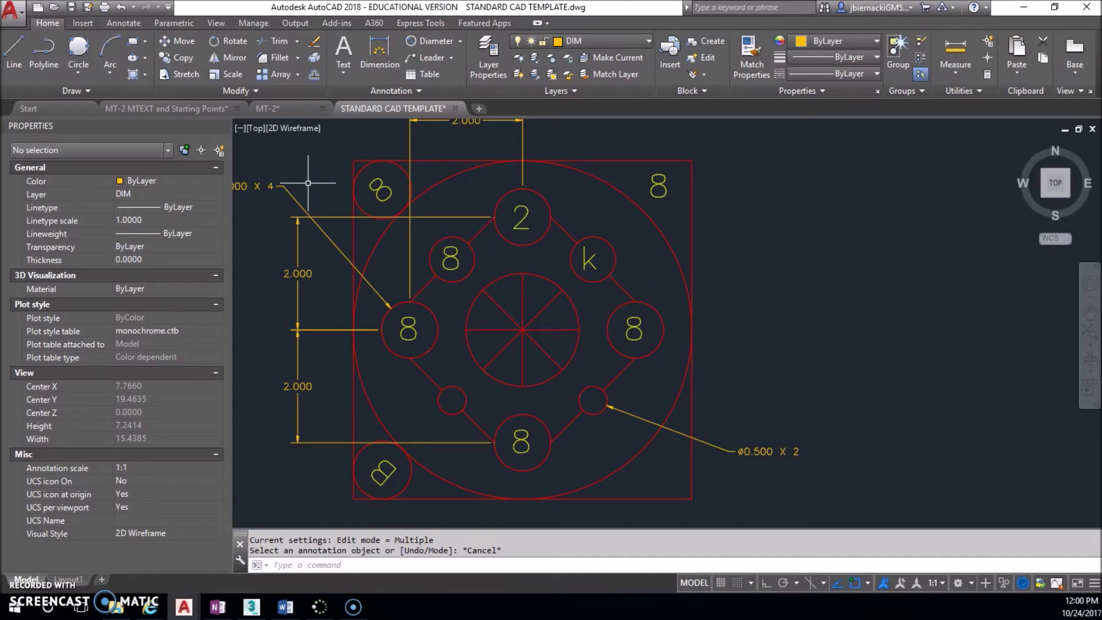
- Switch to OneNote, examine the full MT-2 reference drawing with its dimensions and notes, and return to the AutoCAD template drawing
left_click(217, 607)
double_click(707, 80)
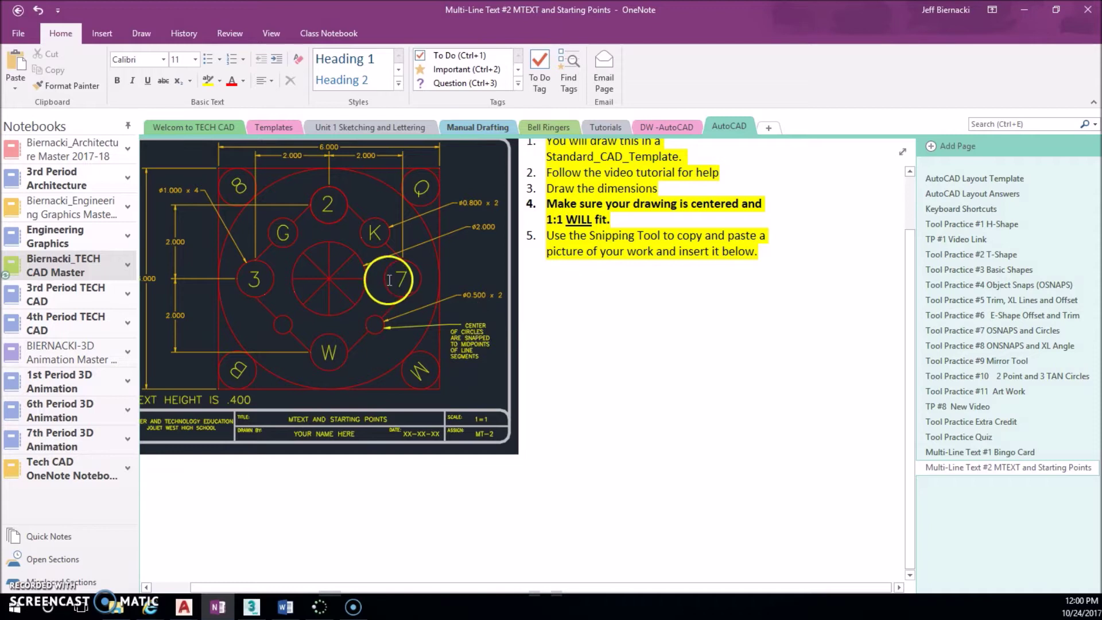
left_click_drag(517, 587, 465, 585)
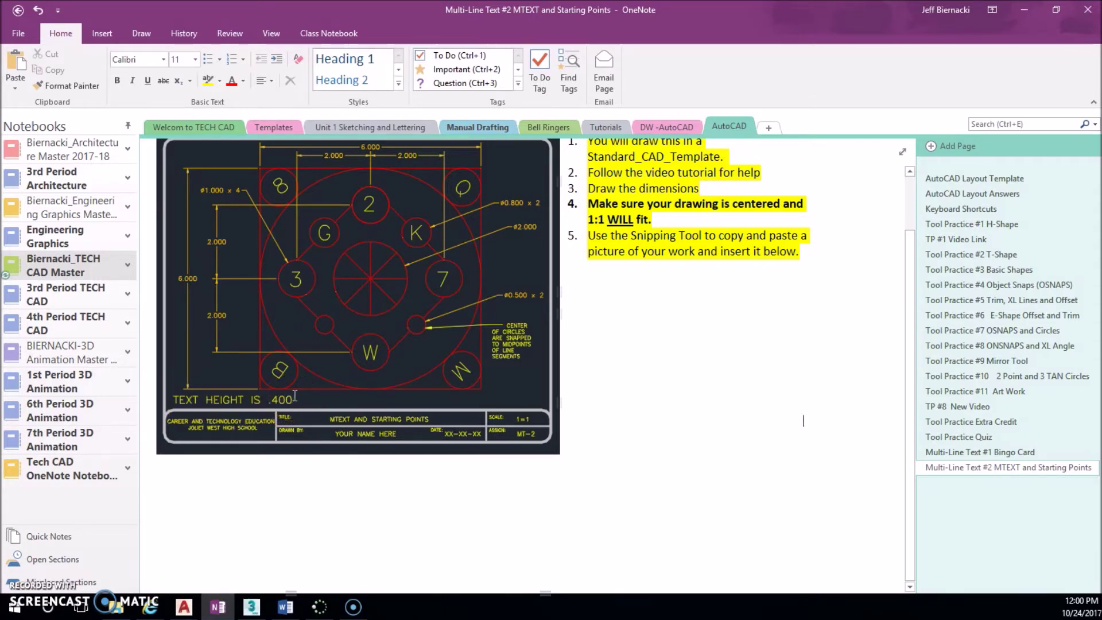
mouse_move(184, 607)
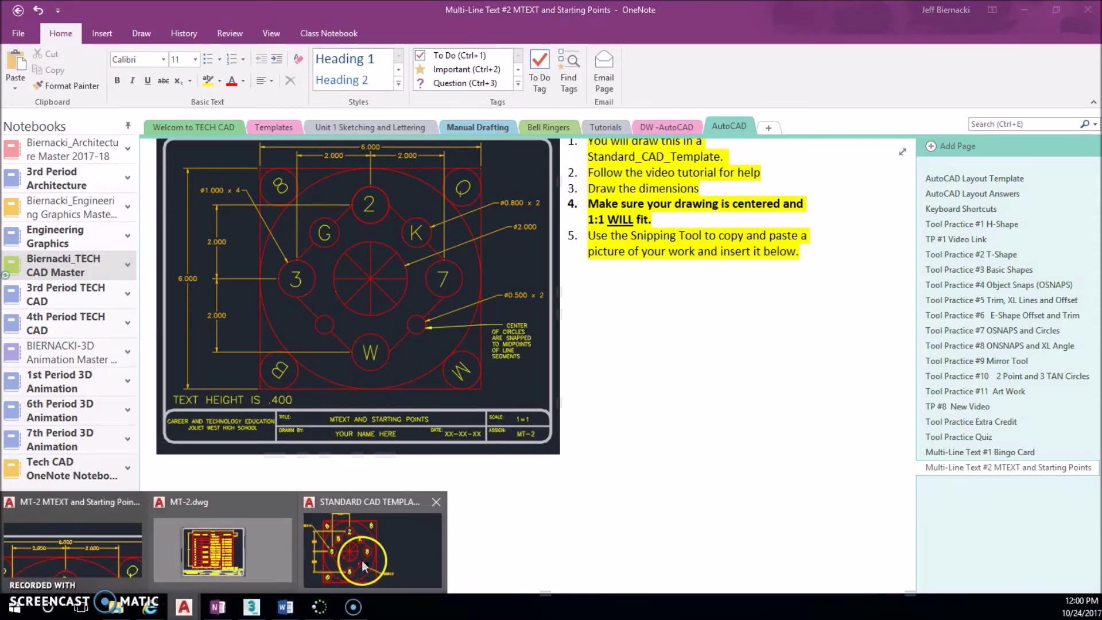
left_click(304, 553)
- On the text layer, add the multiline text "TEXT HEIGHT= .400" below the square's lower-left corner
middle_click_drag(502, 398, 537, 324)
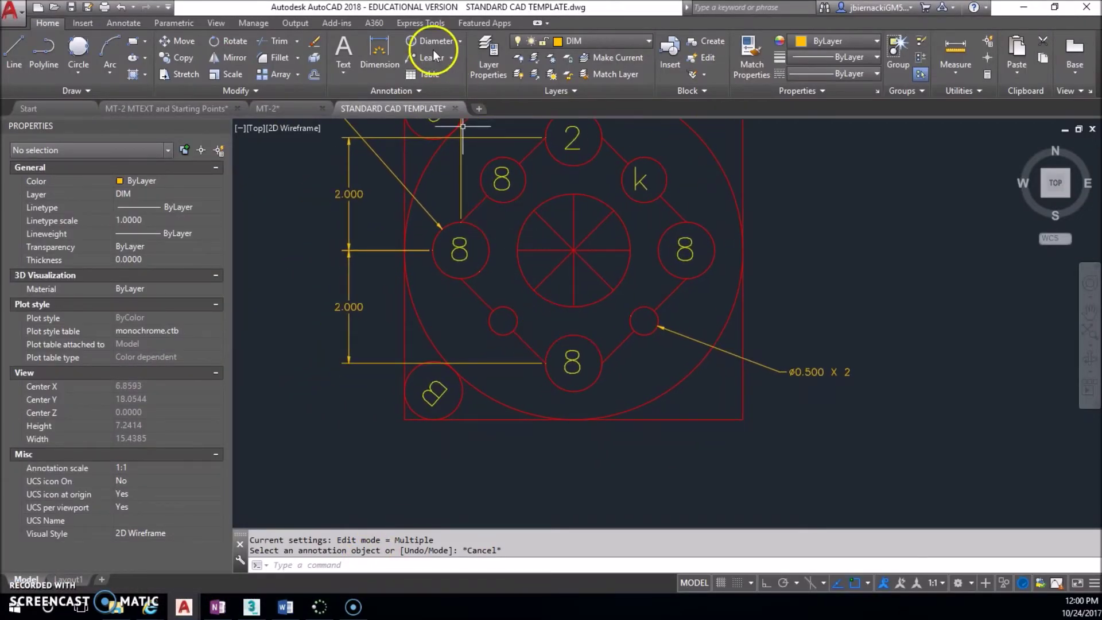
left_click(590, 42)
left_click(588, 150)
left_click(342, 47)
left_click(379, 440)
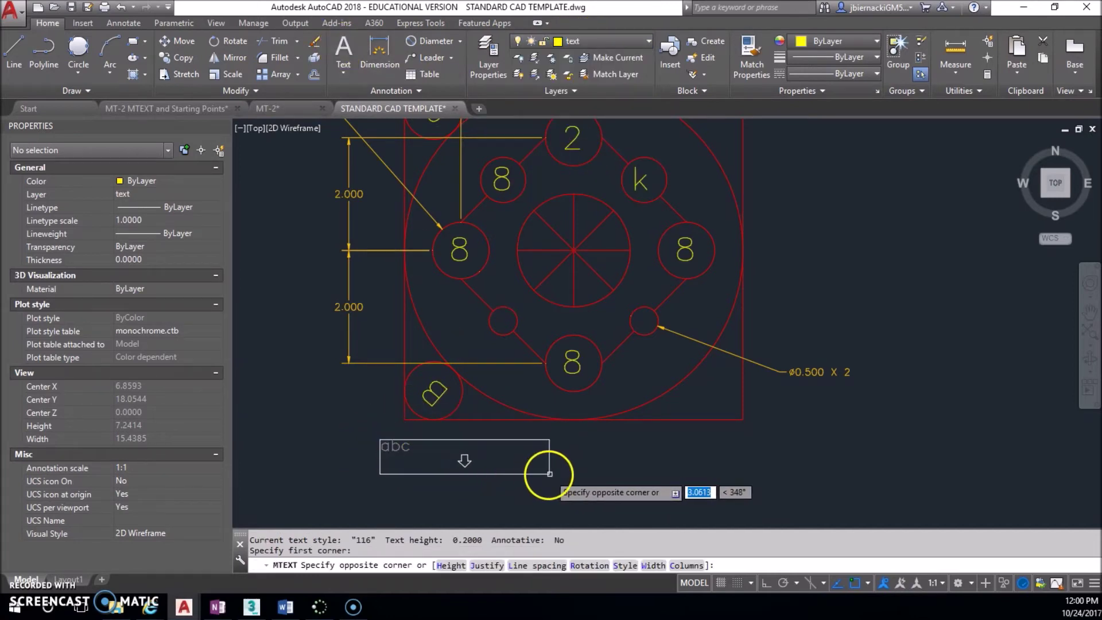
left_click(568, 471)
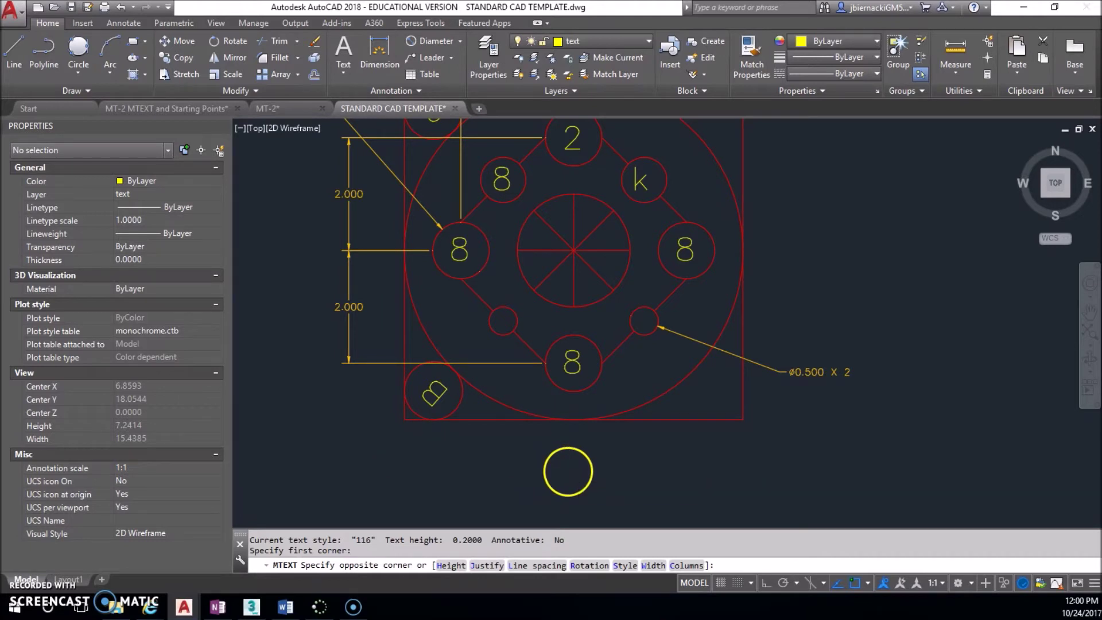
type("TEXT HEIGHT=")
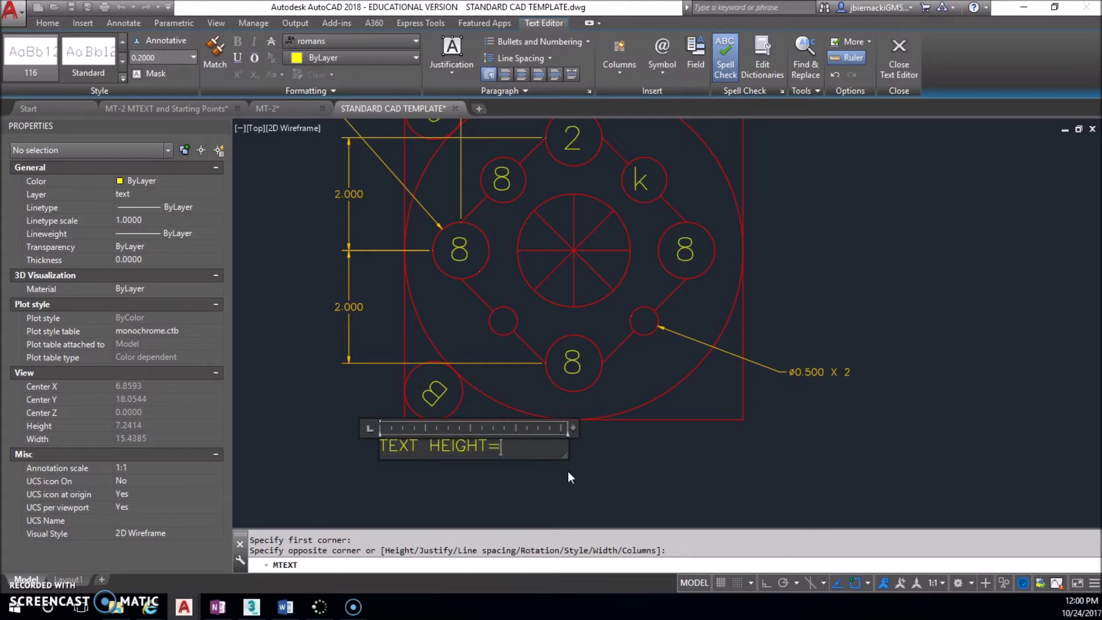
type(" .400")
left_click(610, 470)
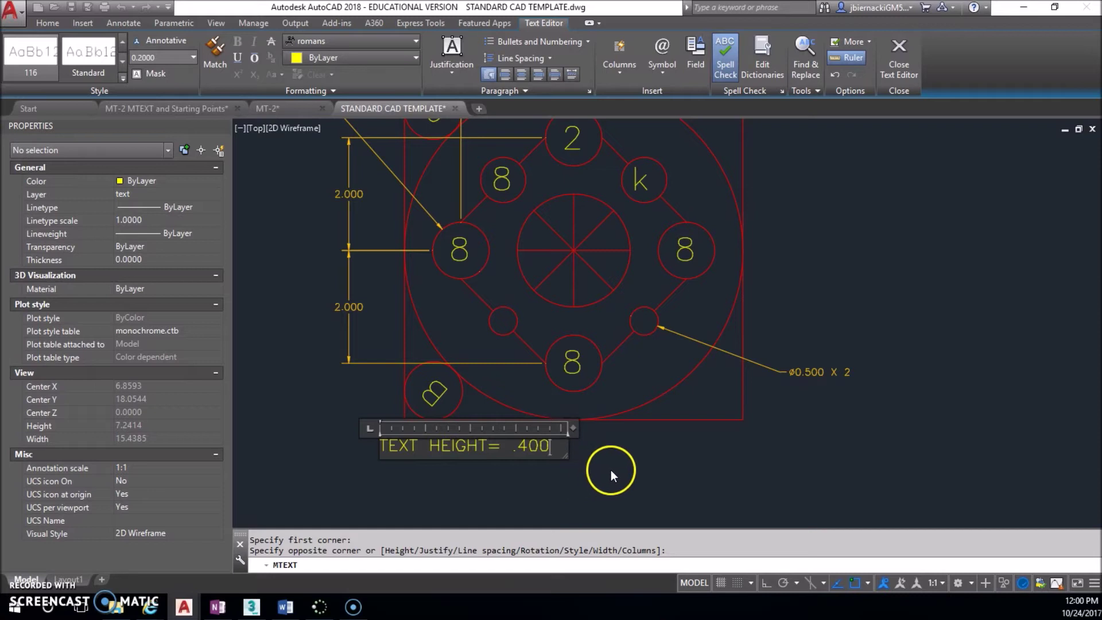
double_click(460, 445)
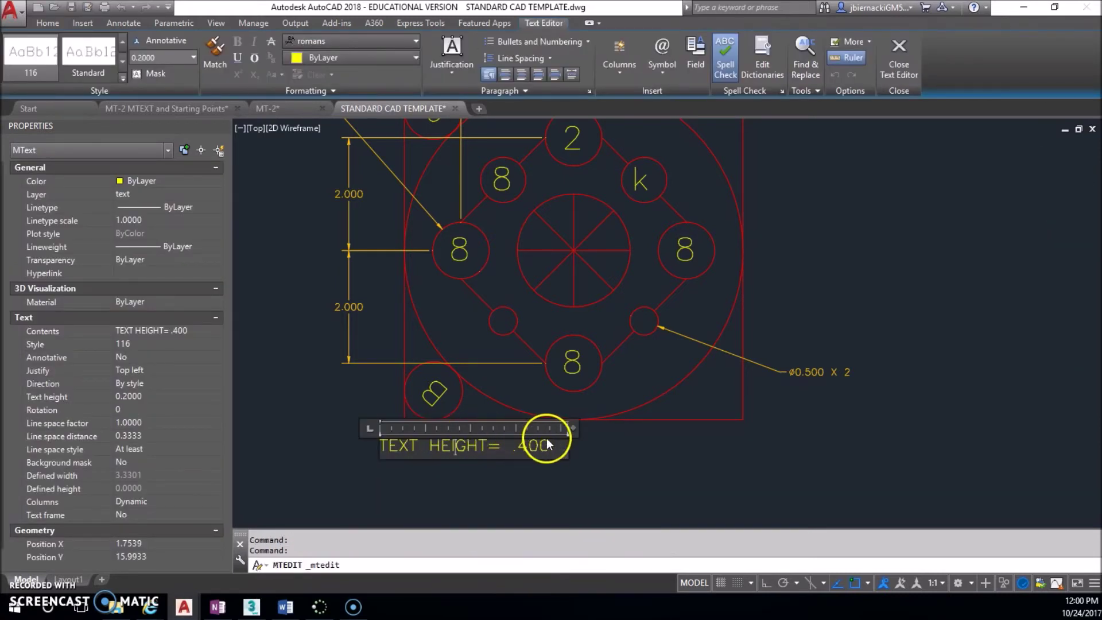
left_click_drag(546, 444, 372, 449)
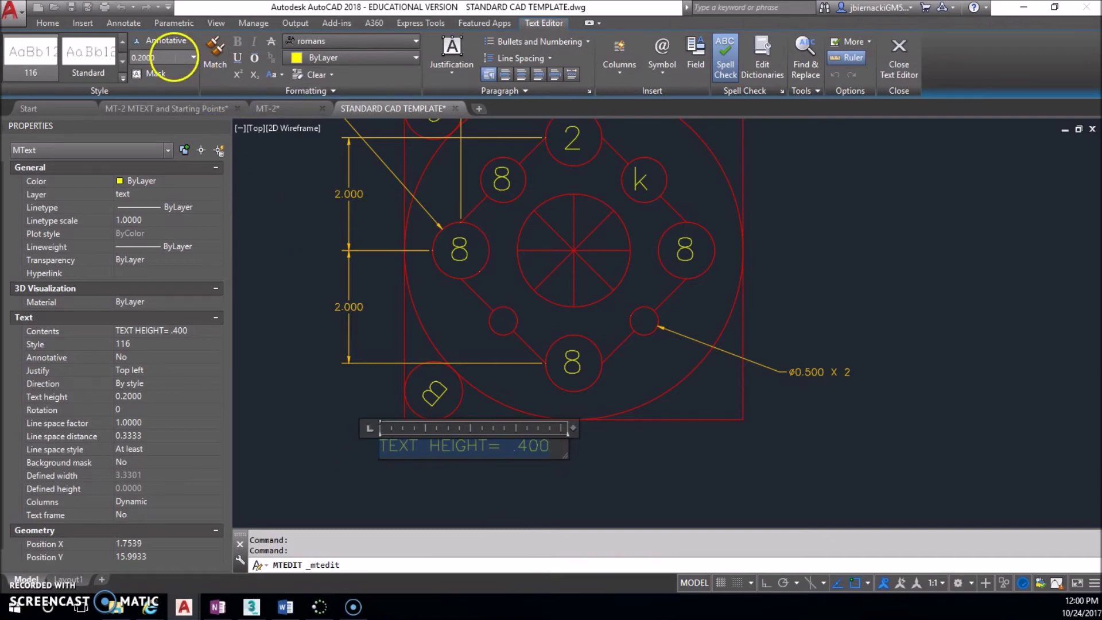
left_click(627, 457)
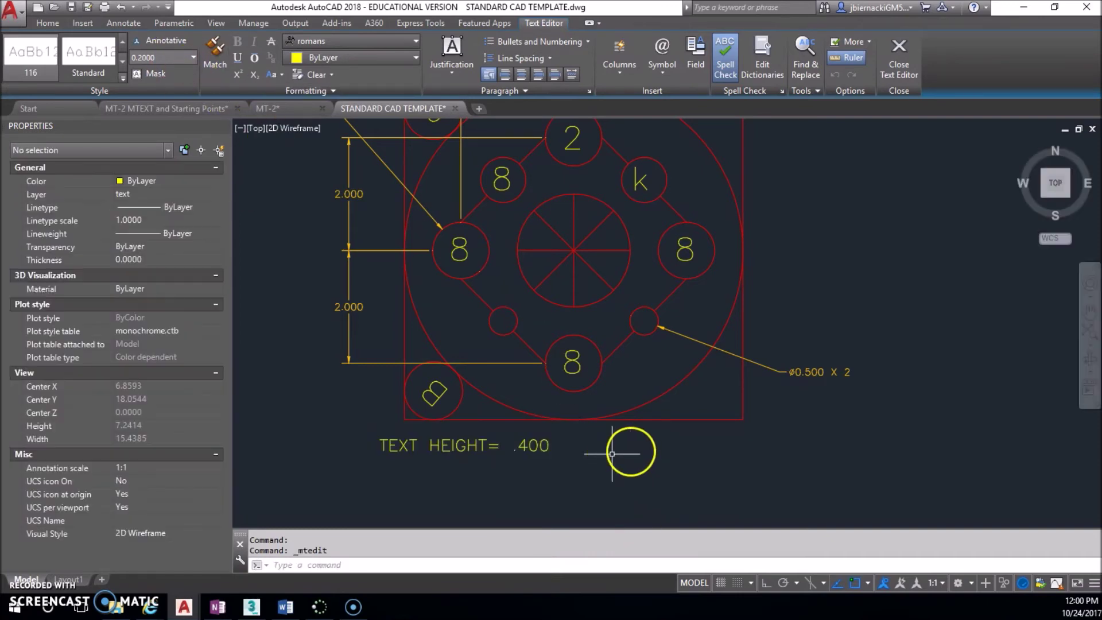
- Open Layout1 and turn on the VP layer
left_click(70, 580)
scroll(681, 368, "up", 1)
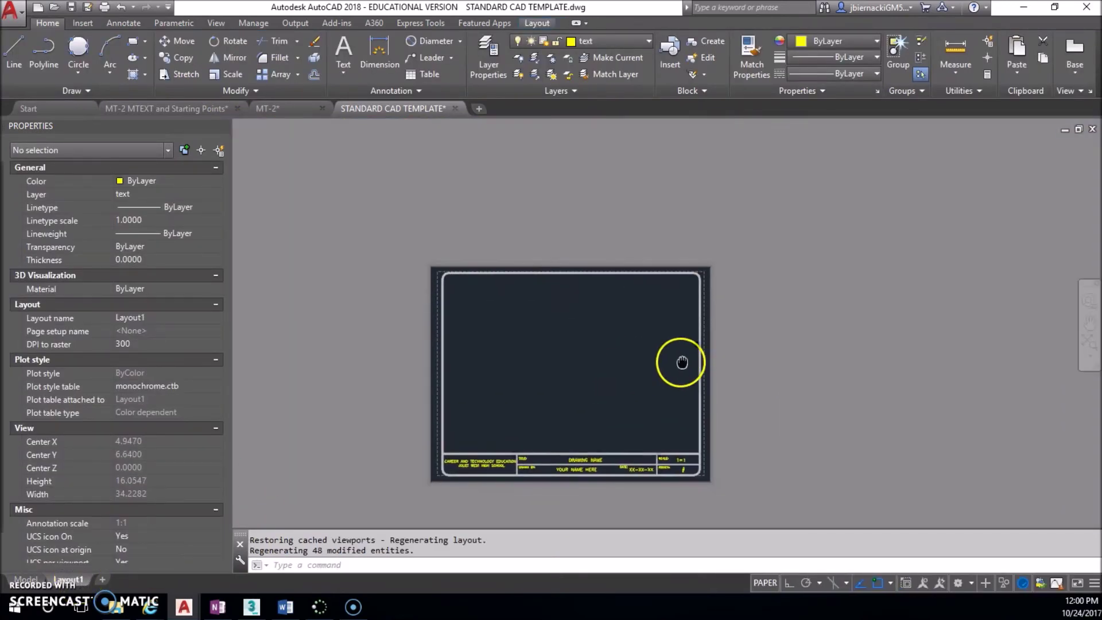
scroll(660, 287, "down", 2)
left_click(643, 43)
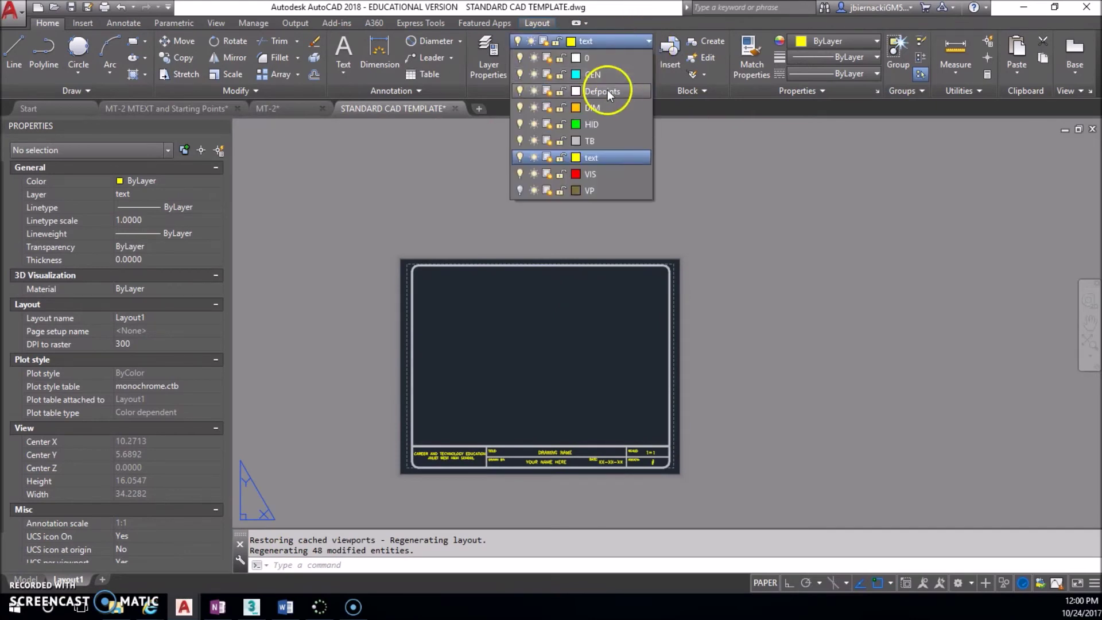
left_click(518, 191)
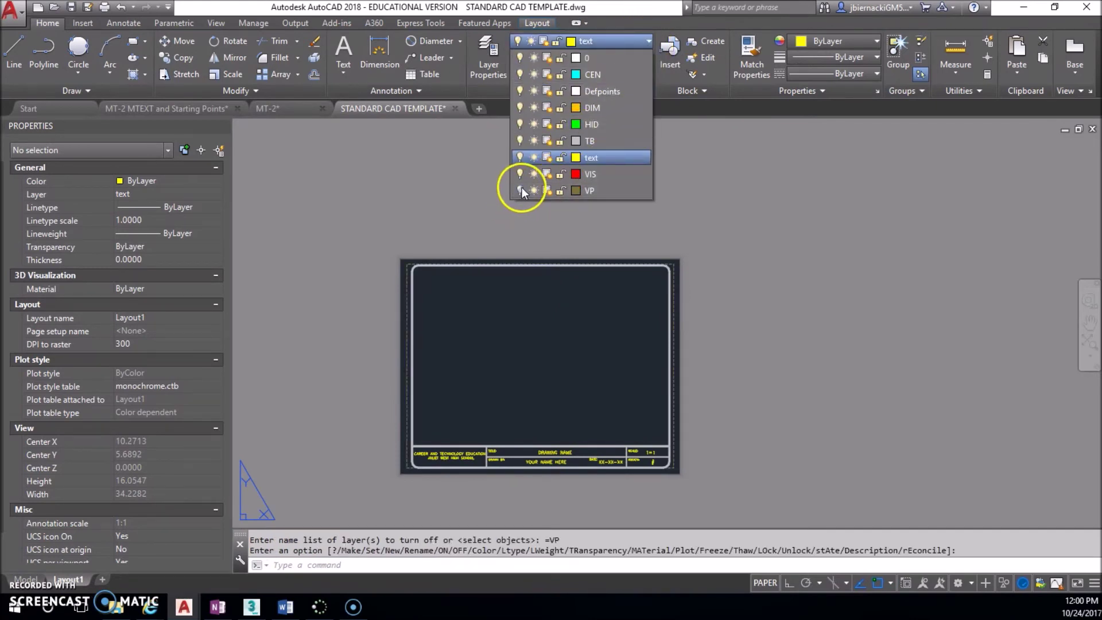
left_click(408, 277)
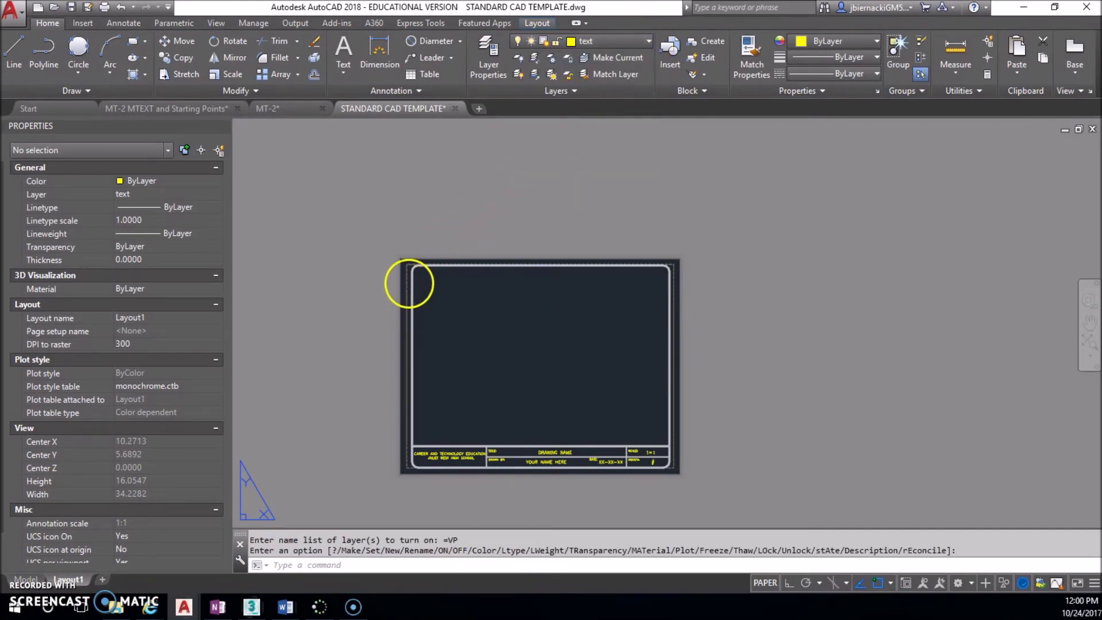
- Set the layout viewport's standard scale to 1:1
left_click(409, 282)
left_click(181, 435)
left_click(217, 436)
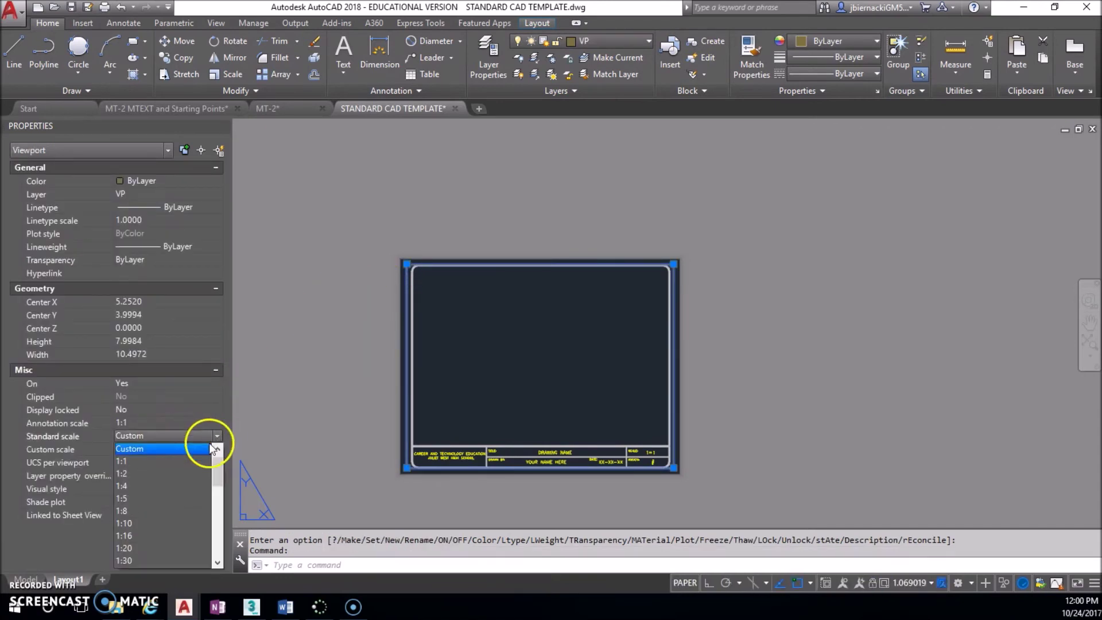
left_click(163, 461)
- Activate the layout viewport's model space and set it to the Top view to bring the drawing into the sheet
left_click(538, 343)
left_click(538, 344)
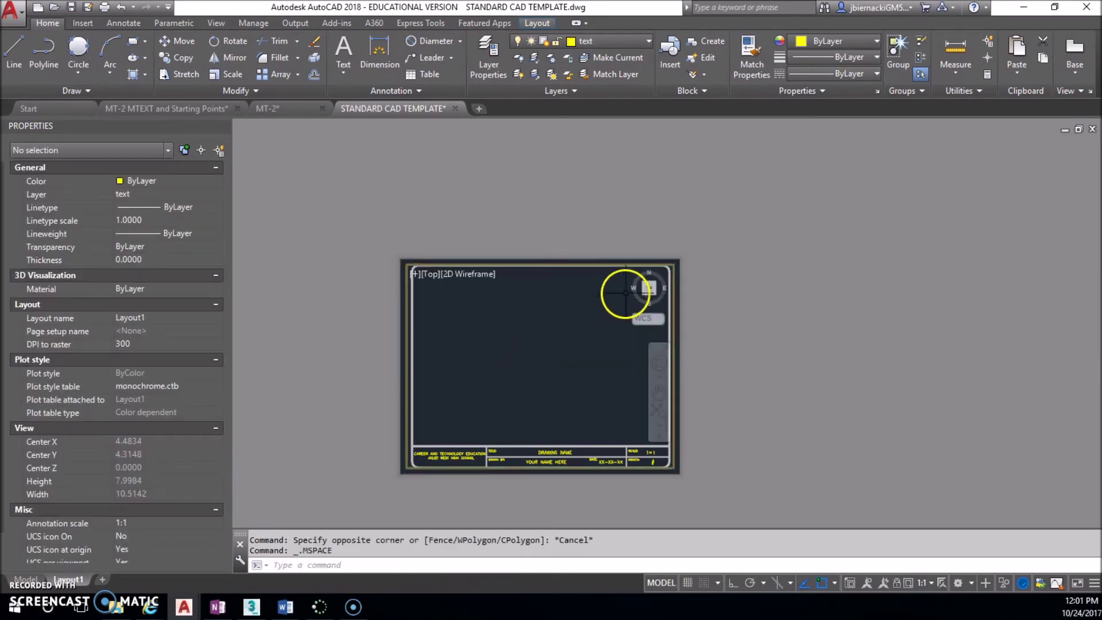
left_click(649, 289)
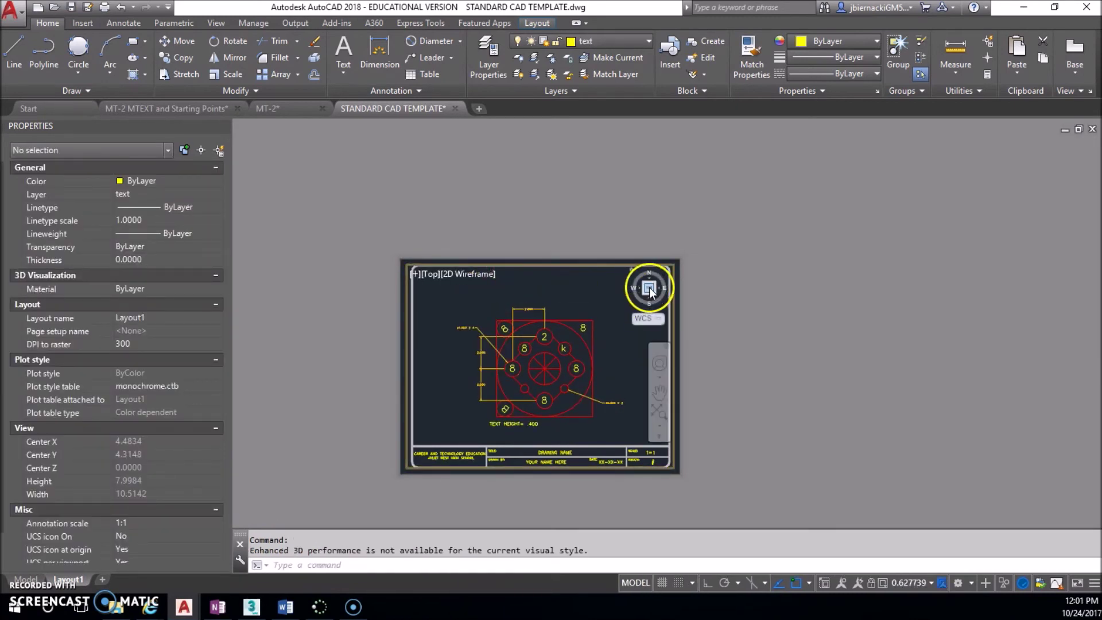
- Return to paper space and set the layout viewport's standard scale to 1:1
double_click(367, 336)
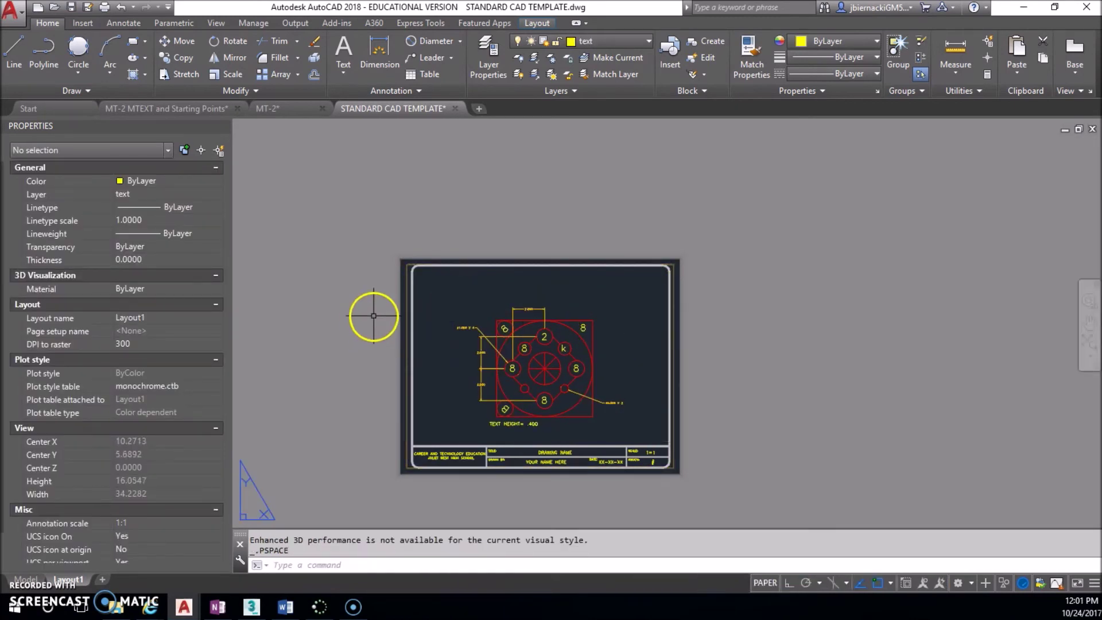
left_click(400, 304)
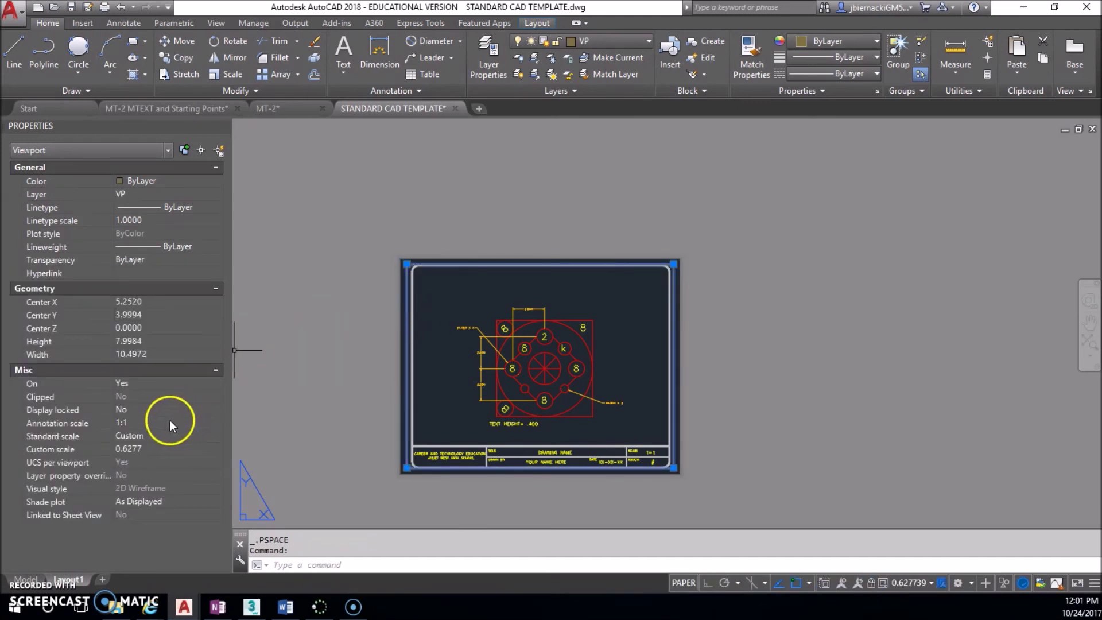
left_click(154, 435)
left_click(217, 436)
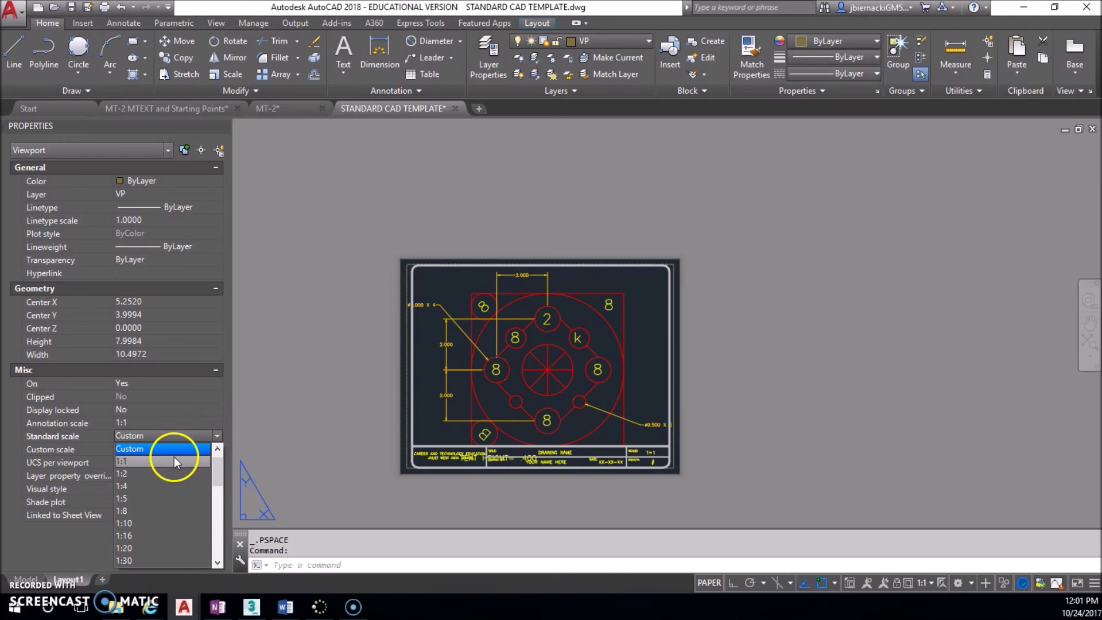
left_click(174, 457)
left_click(728, 278)
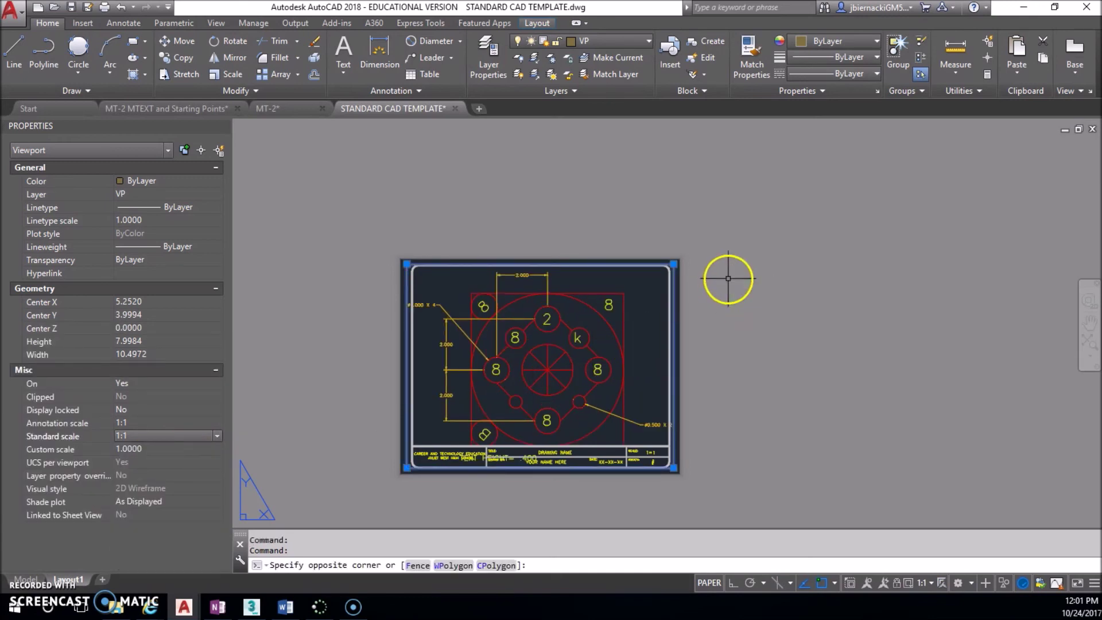
- Activate the layout viewport's model space and shift the drawing slightly to better center it above the title block
double_click(668, 327)
left_click(625, 337)
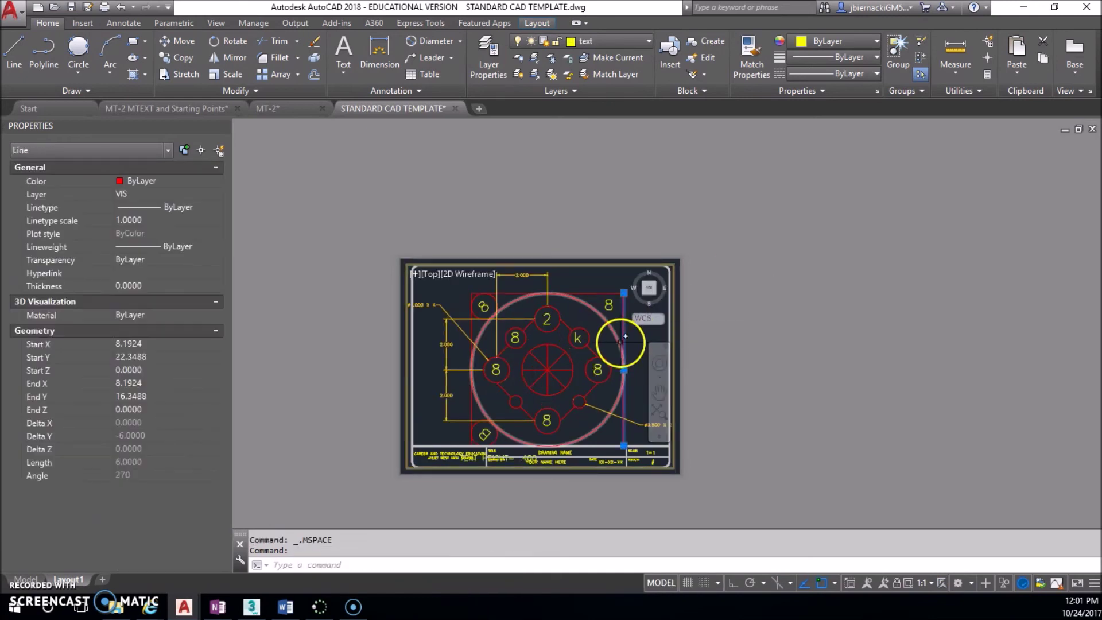
mouse_move(598, 338)
middle_mouse_down()
mouse_move(599, 327)
mouse_move(609, 340)
middle_mouse_up()
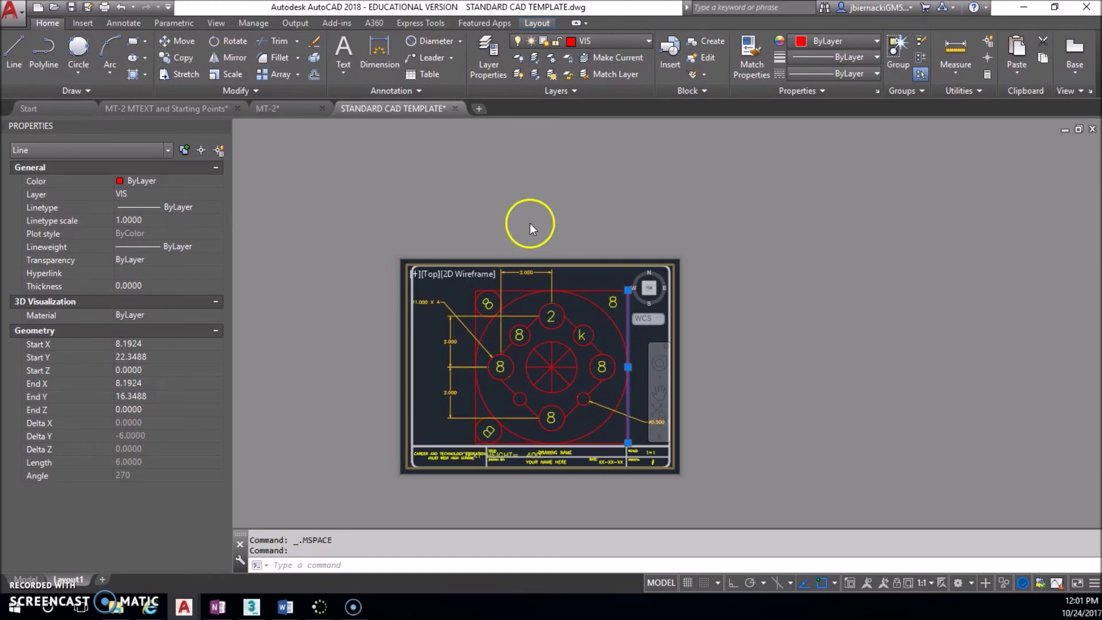
left_click(528, 271)
left_click(525, 273)
- Review the whole drawing in model space and switch to OneNote to check it against the MTEXT and Starting Points assignment page
left_click(28, 579)
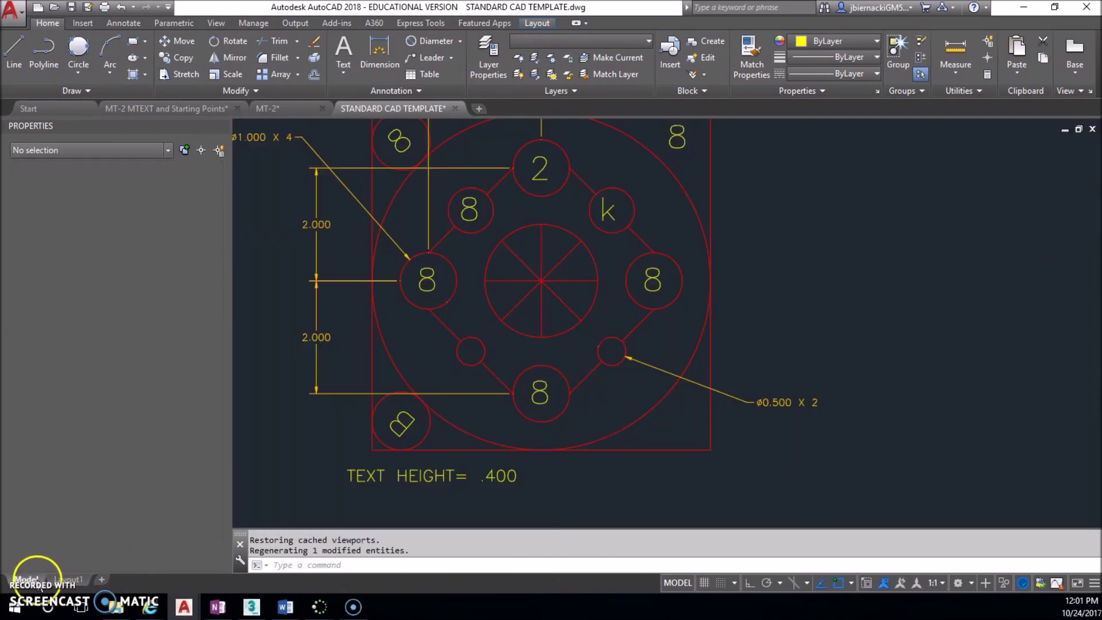
scroll(567, 266, "down", 3)
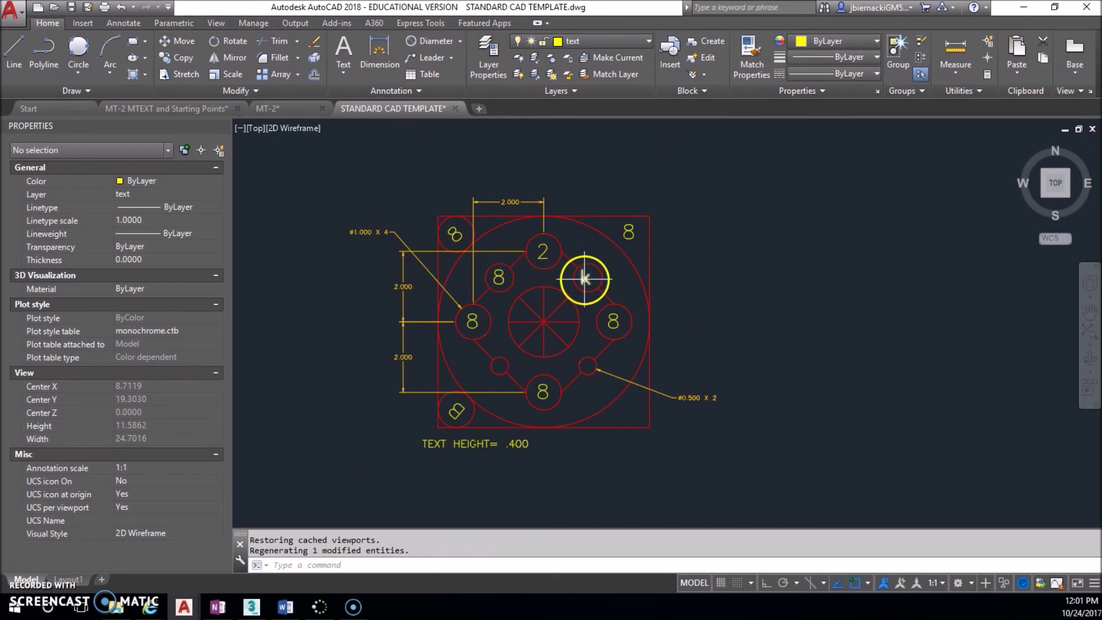
left_click(219, 606)
scroll(641, 350, "up", 1)
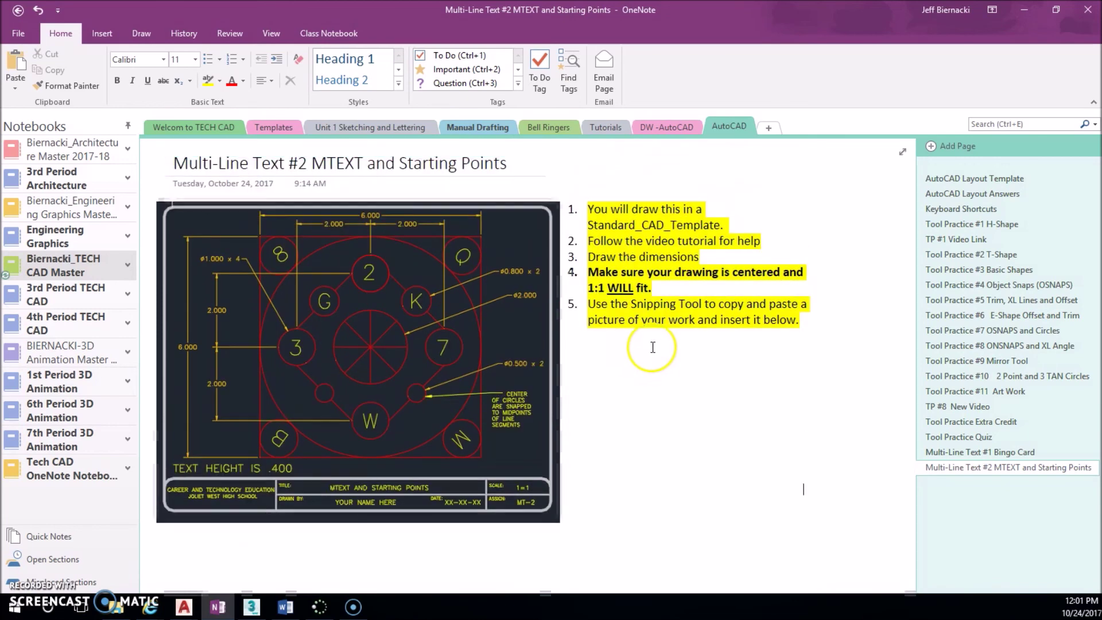